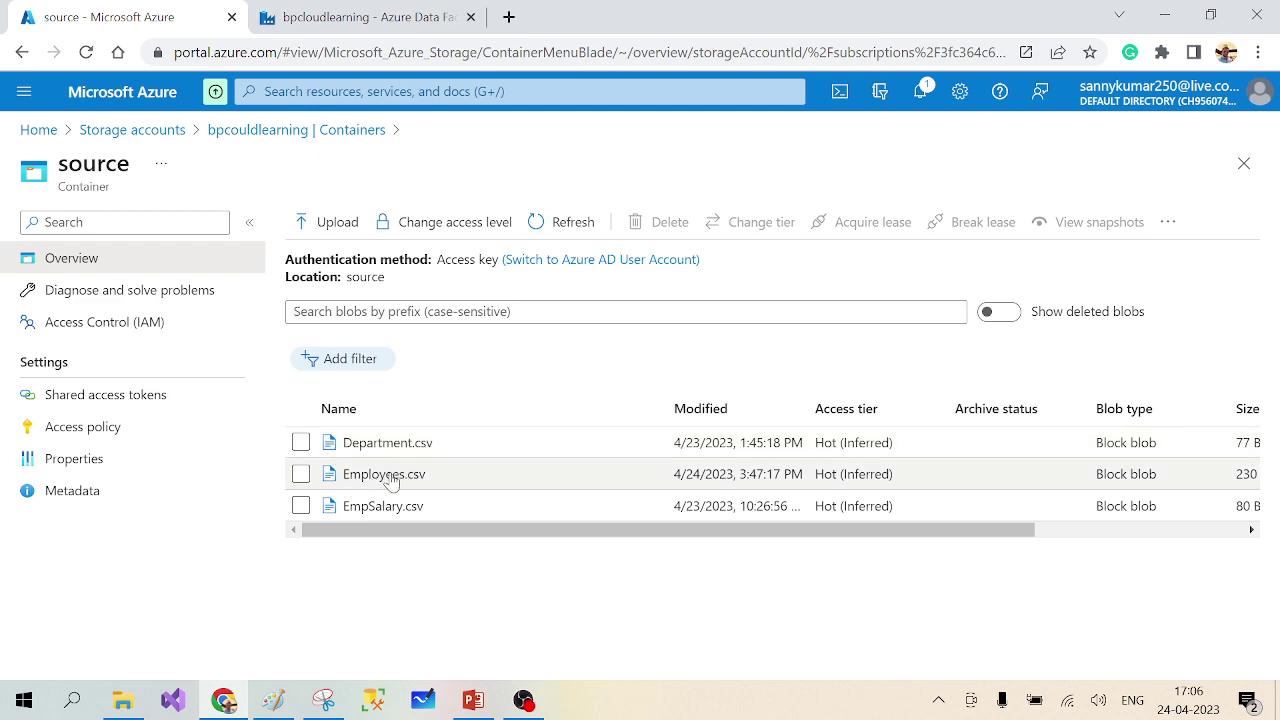
# Switch to Azure Data Factory and preview the data of the DS_Source_Department dataset.
pyautogui.click(360, 17)
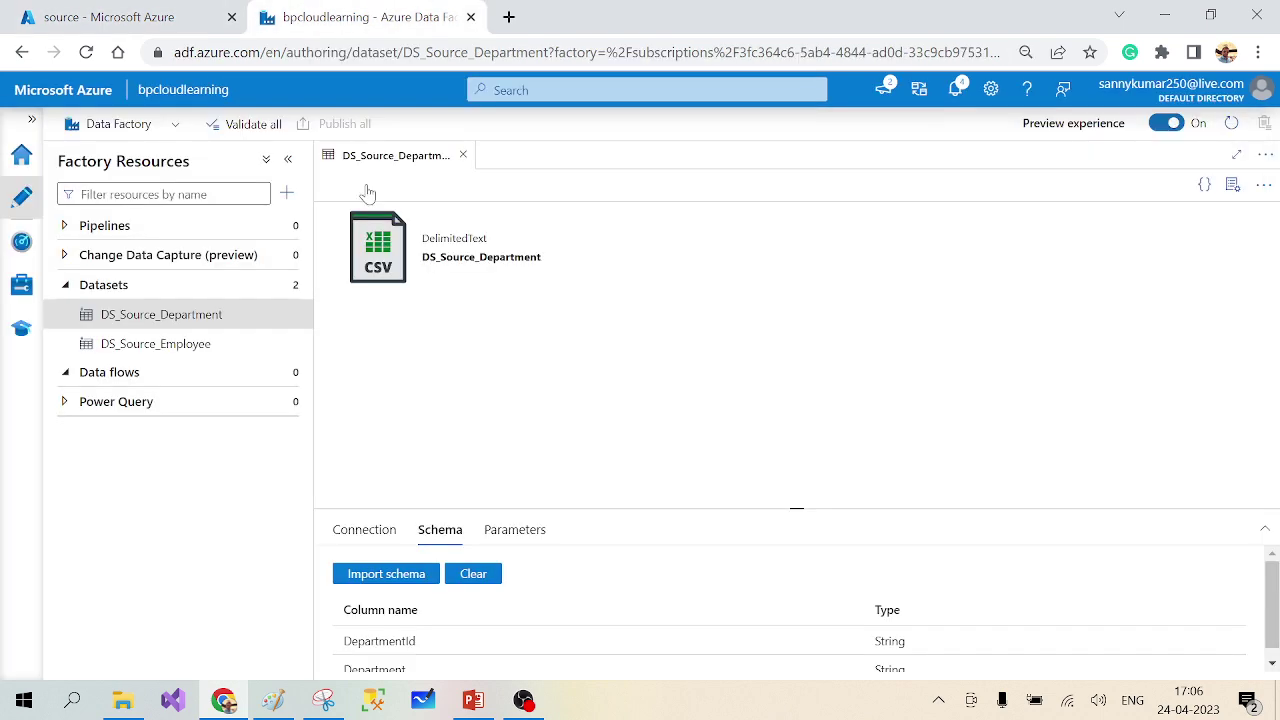
pyautogui.click(466, 155)
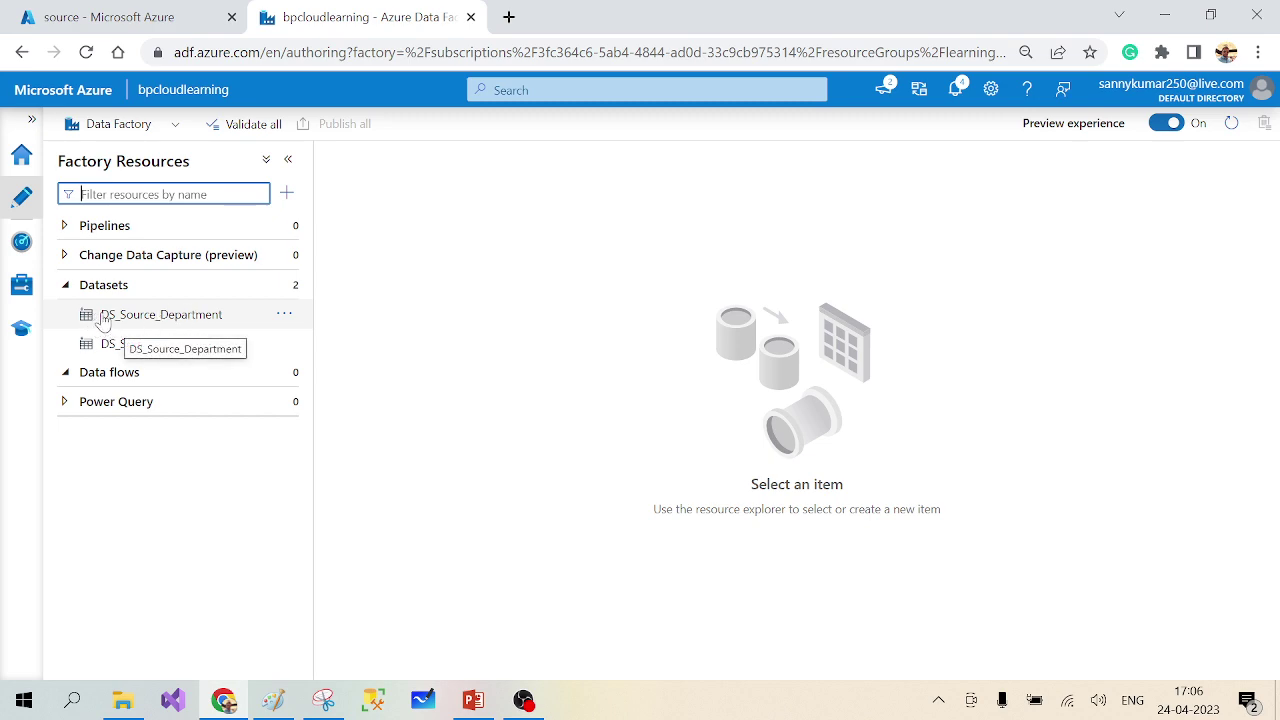
pyautogui.click(190, 320)
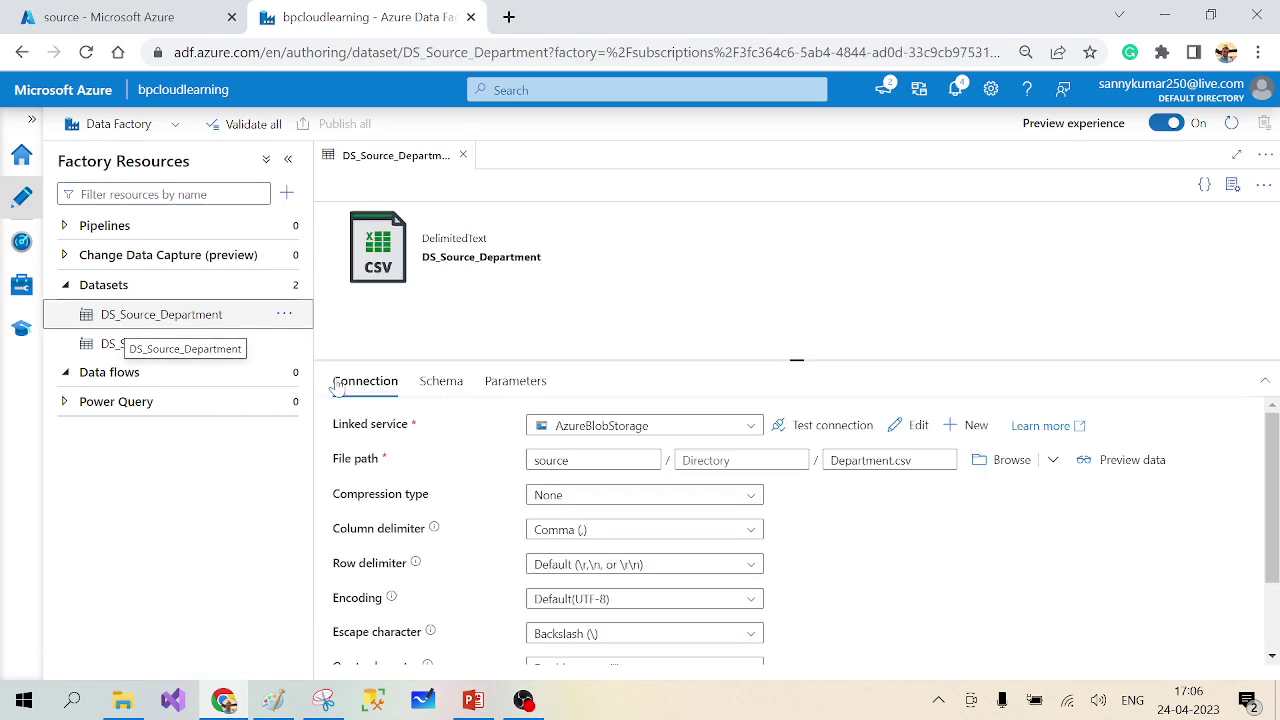
pyautogui.click(1090, 463)
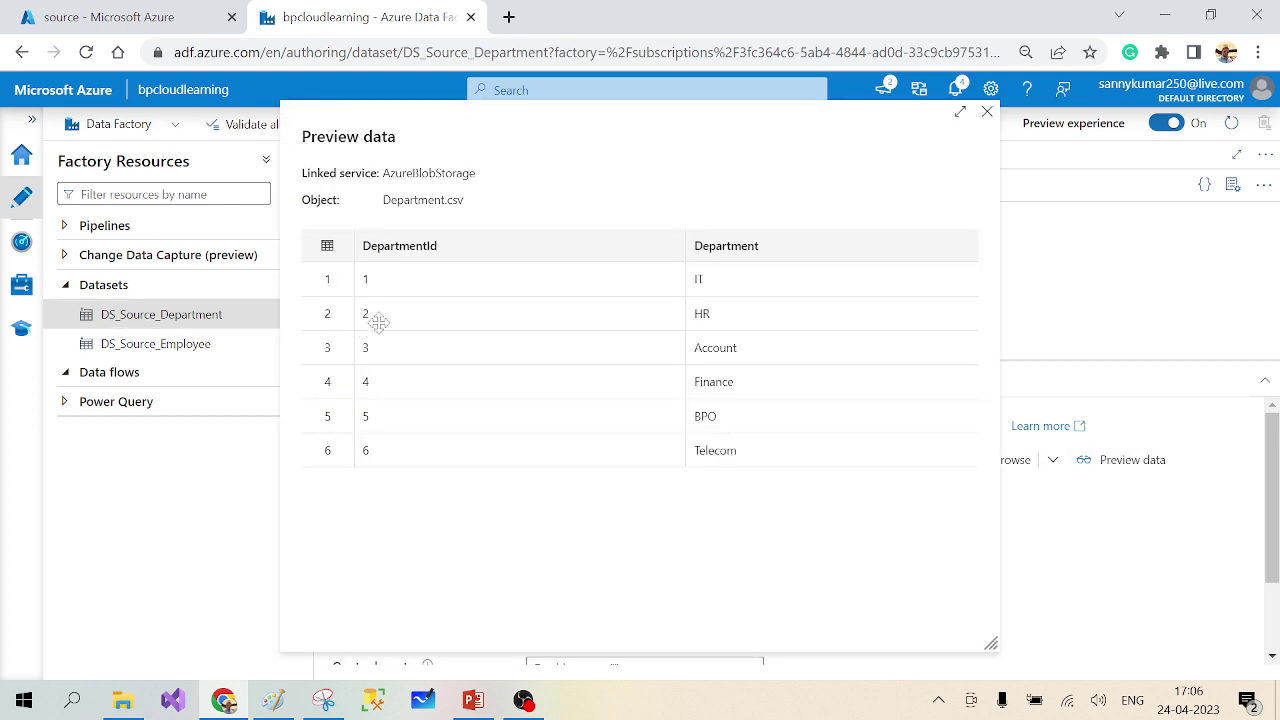
pyautogui.click(987, 112)
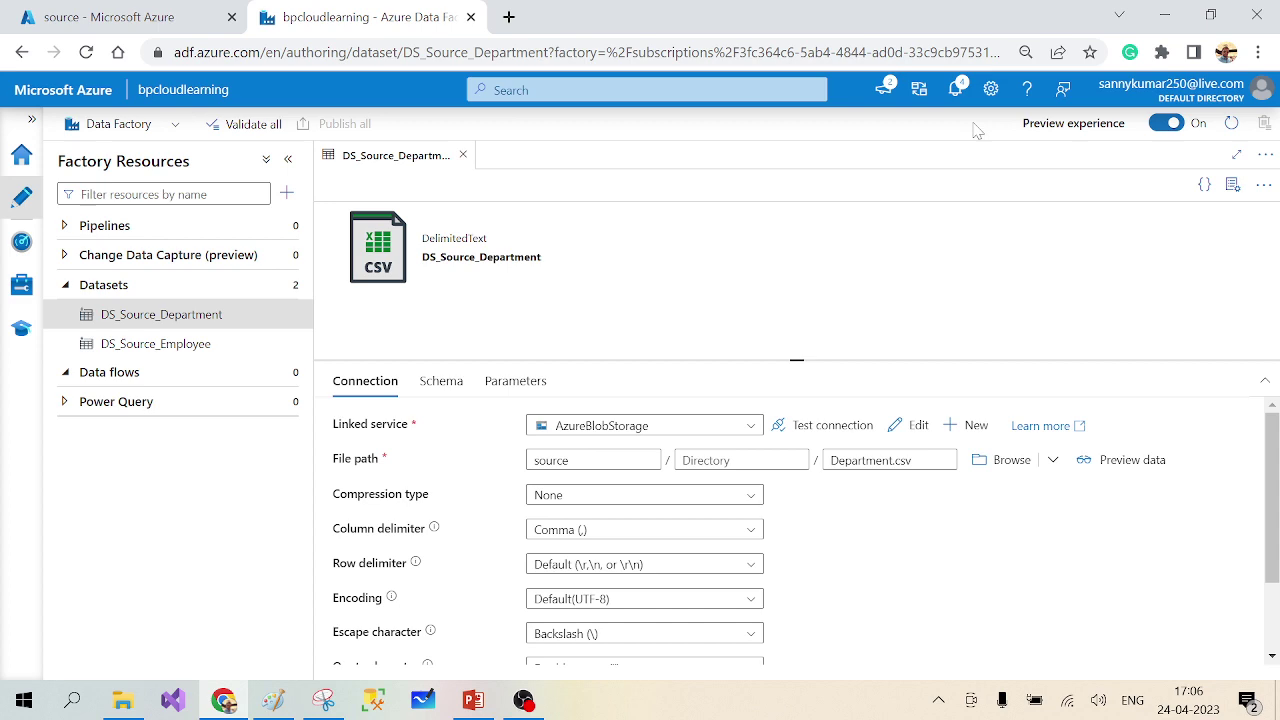
# Preview the data of the DS_Source_Employee dataset.
pyautogui.click(204, 349)
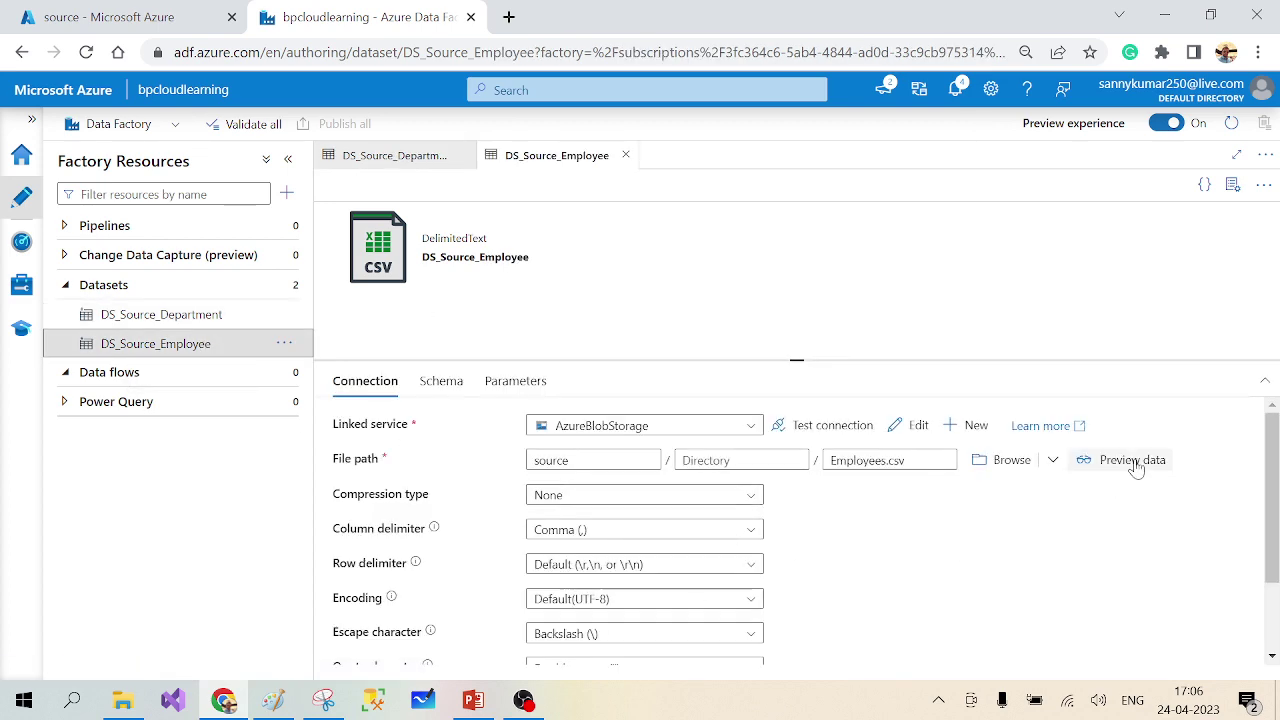
pyautogui.click(1136, 464)
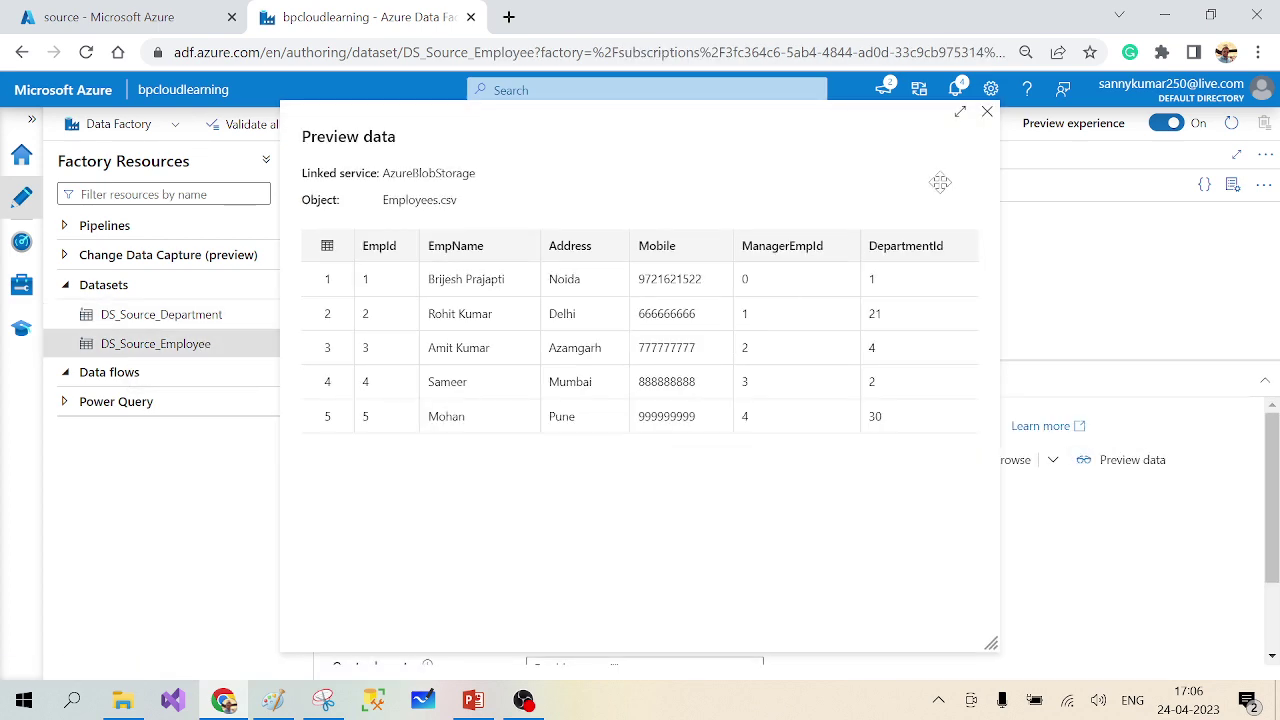
pyautogui.click(988, 113)
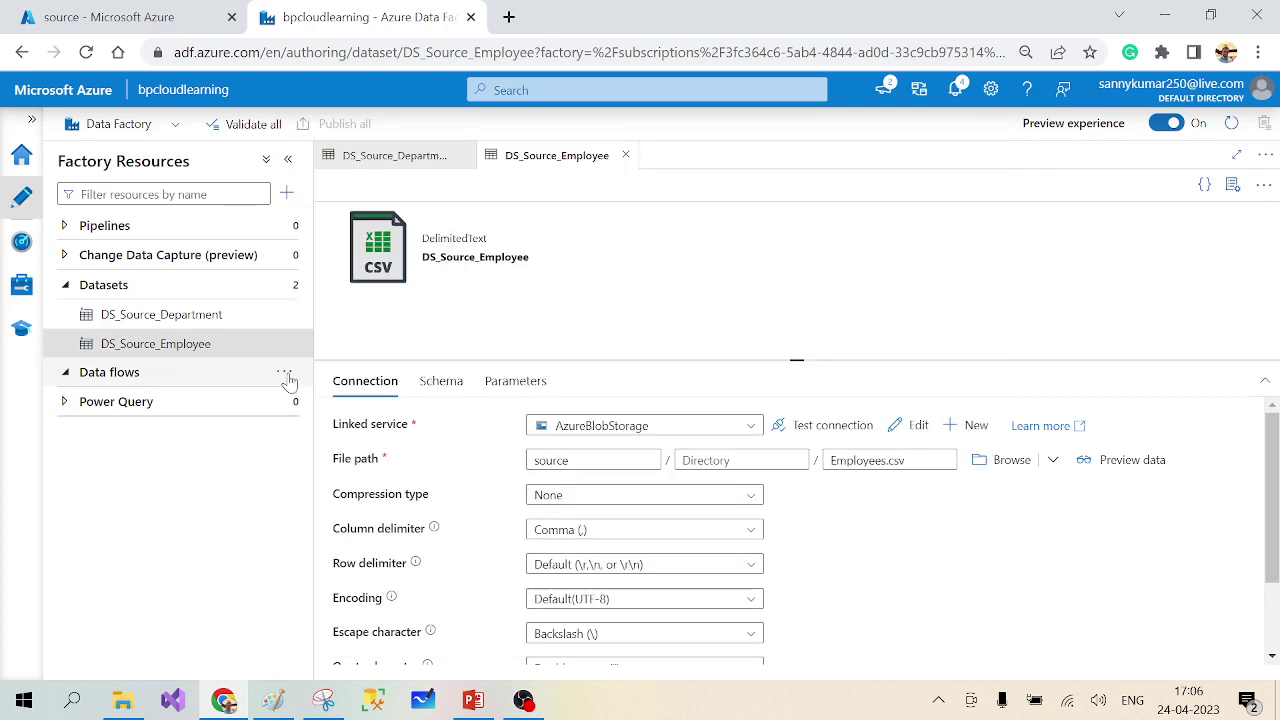
# Create a new data flow and close the two open dataset editors.
pyautogui.click(285, 372)
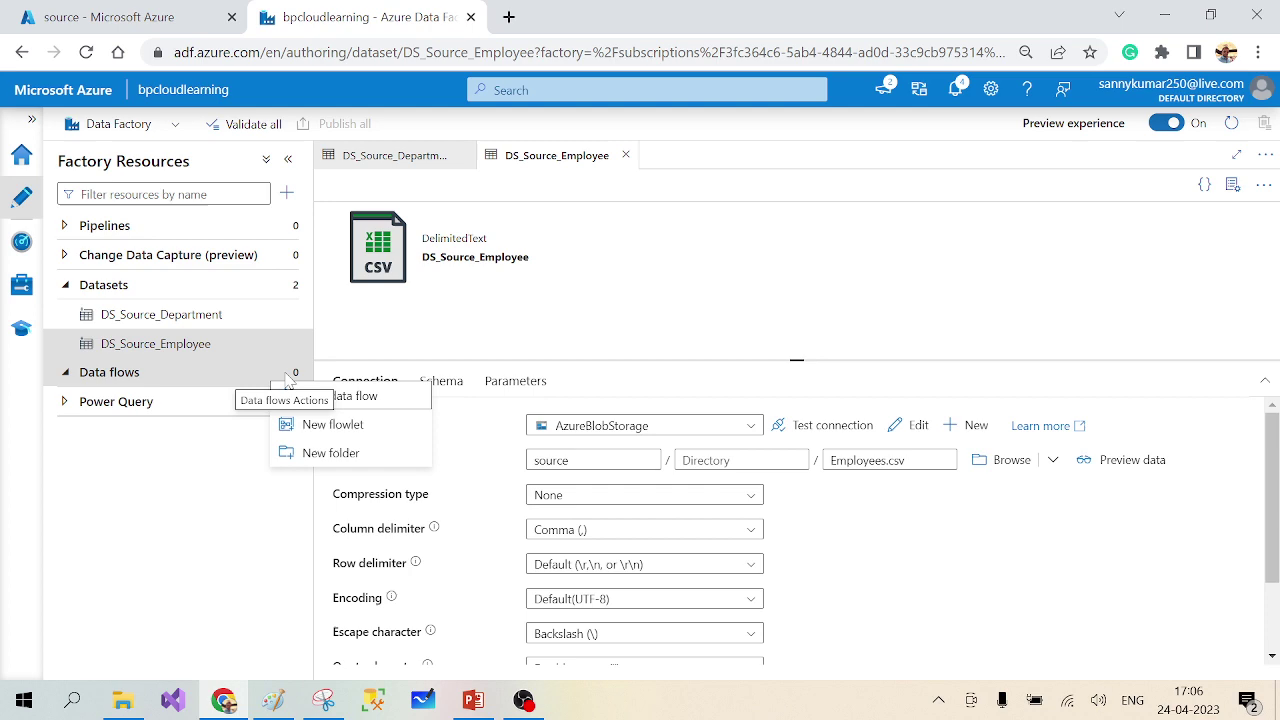
pyautogui.click(388, 398)
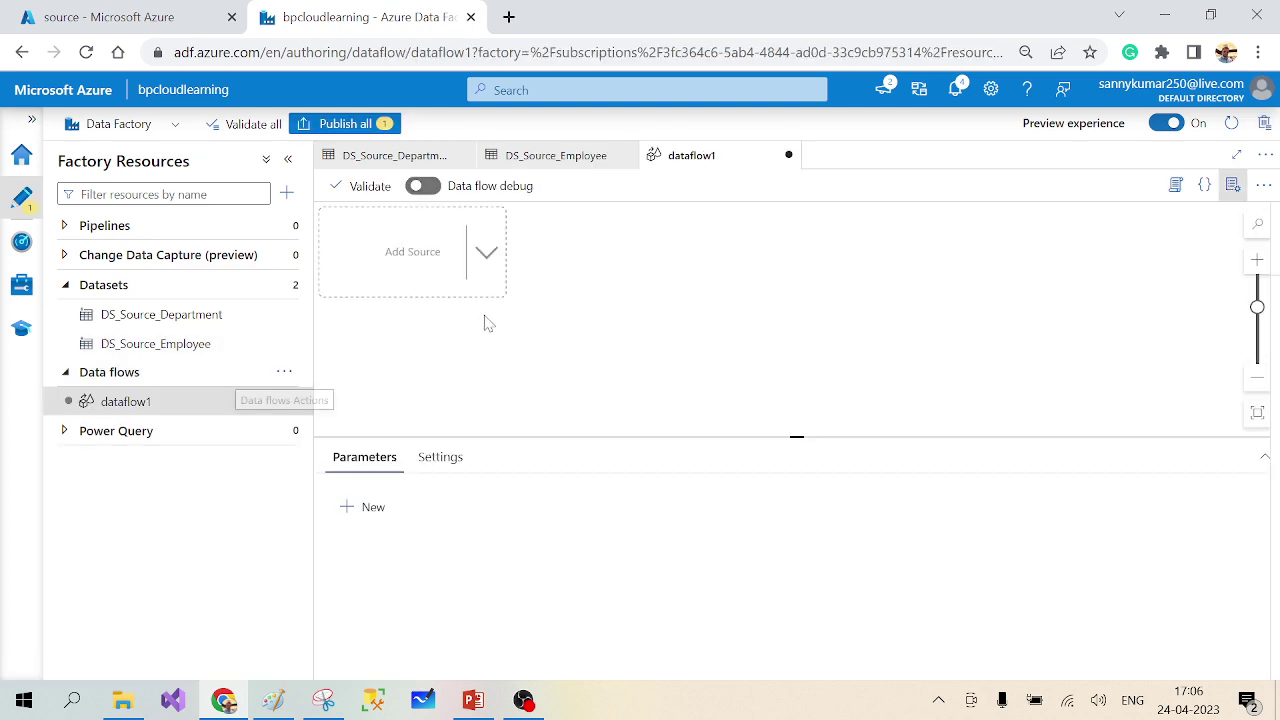
pyautogui.click(624, 156)
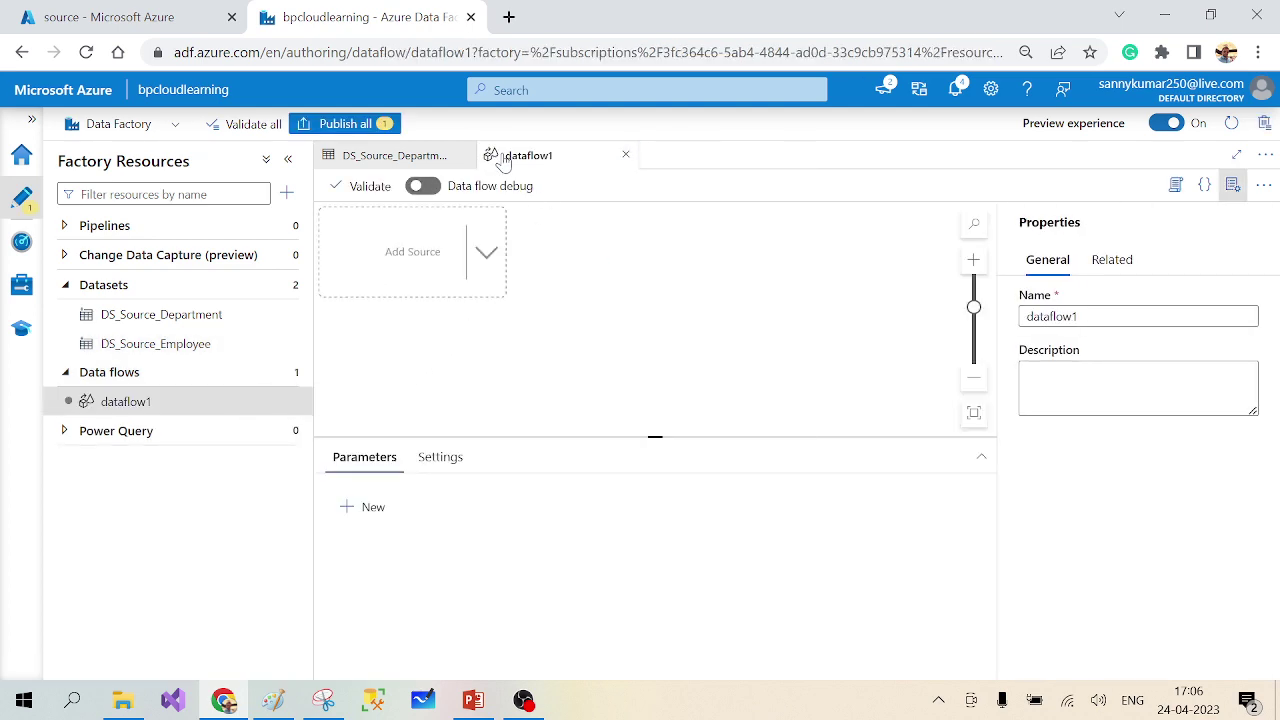
pyautogui.click(464, 156)
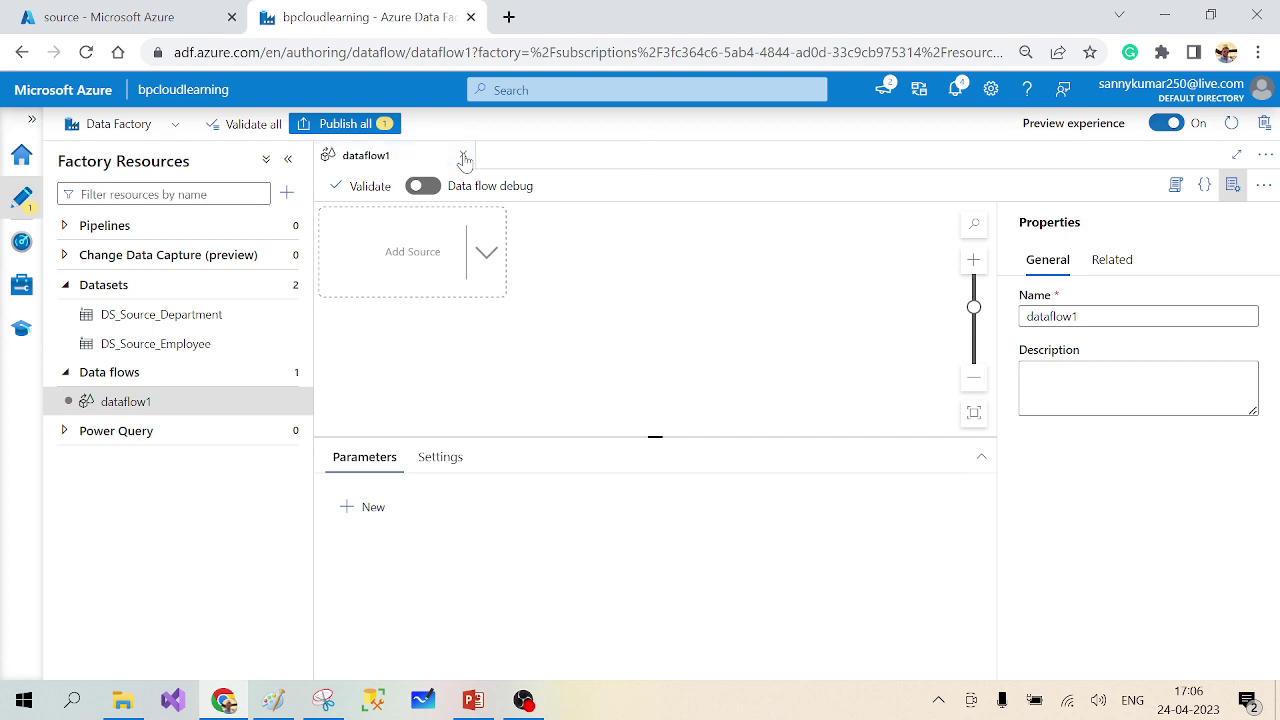
# Add a source named SourceEmployee to the data flow, using the DS_Source_Employee dataset.
pyautogui.click(484, 255)
pyautogui.click(537, 265)
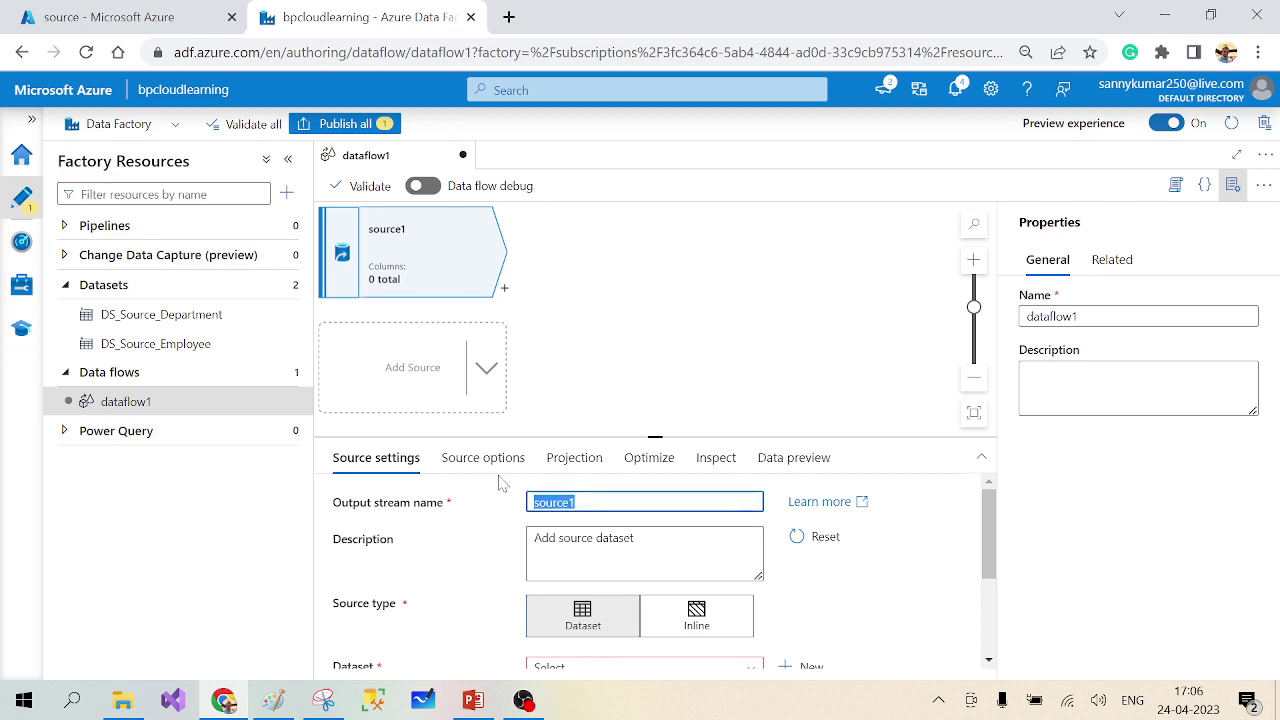
pyautogui.write('Soo')
pyautogui.press('BackSpace')
pyautogui.scroll(-3, 477, 555)
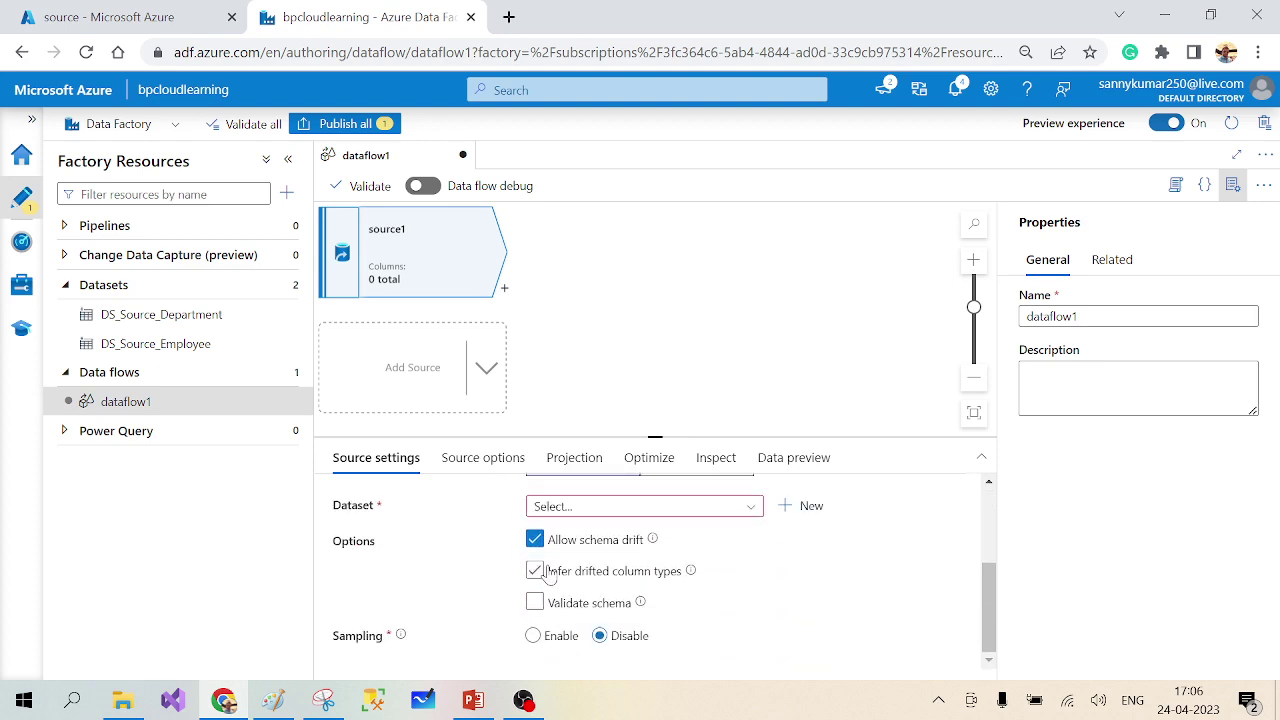
pyautogui.click(692, 507)
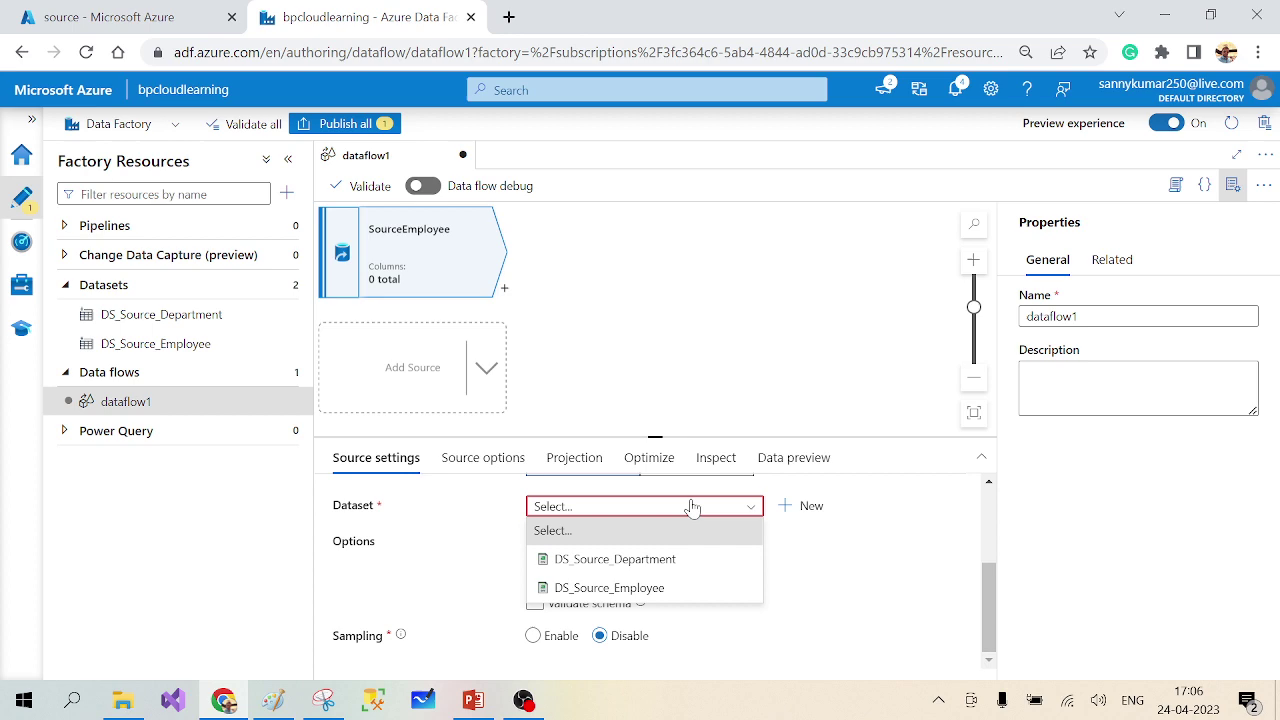
pyautogui.click(642, 587)
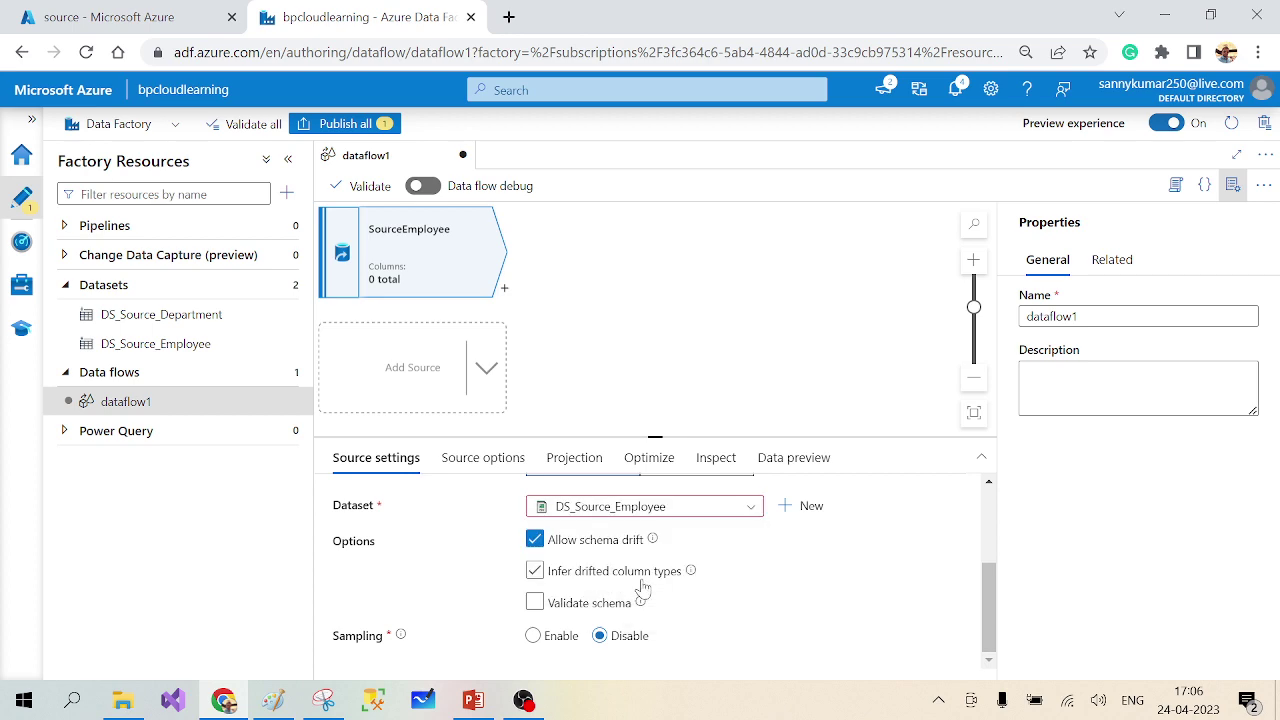
# Add a second source named SourceDepartment, using the DS_Source_Department dataset.
pyautogui.click(486, 368)
pyautogui.click(521, 385)
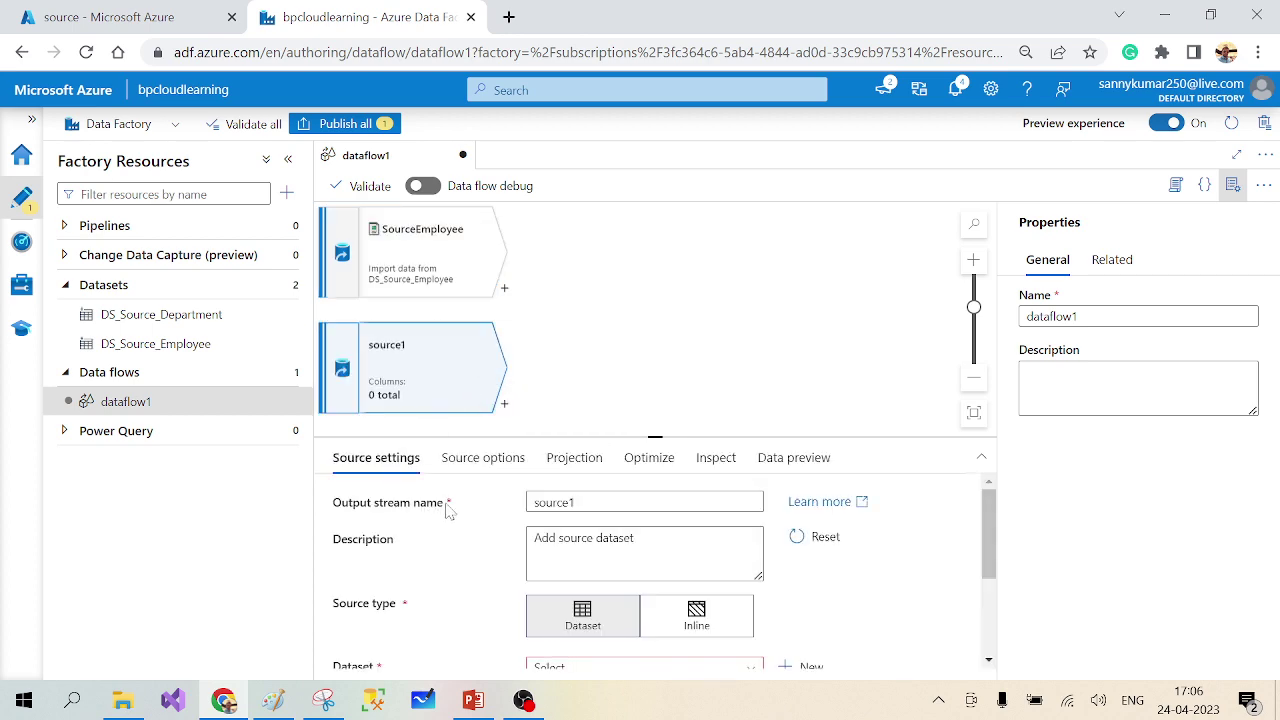
pyautogui.write('S')
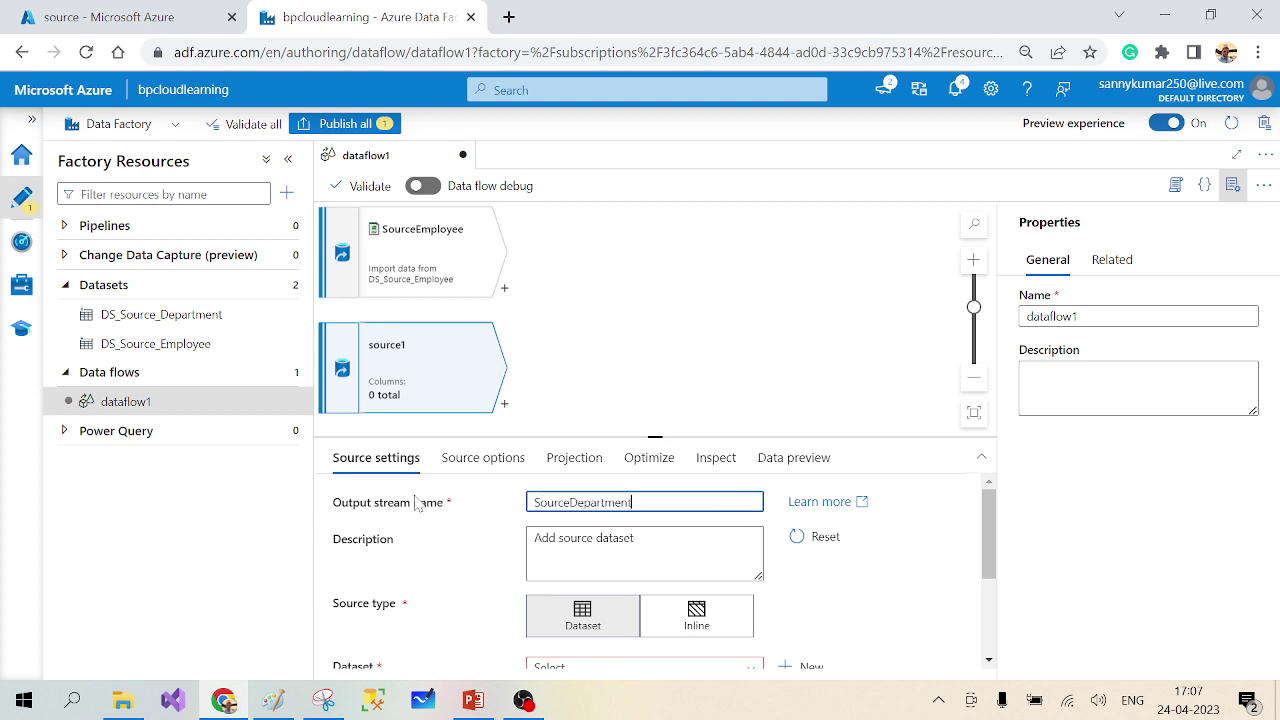
pyautogui.scroll(-2, 455, 646)
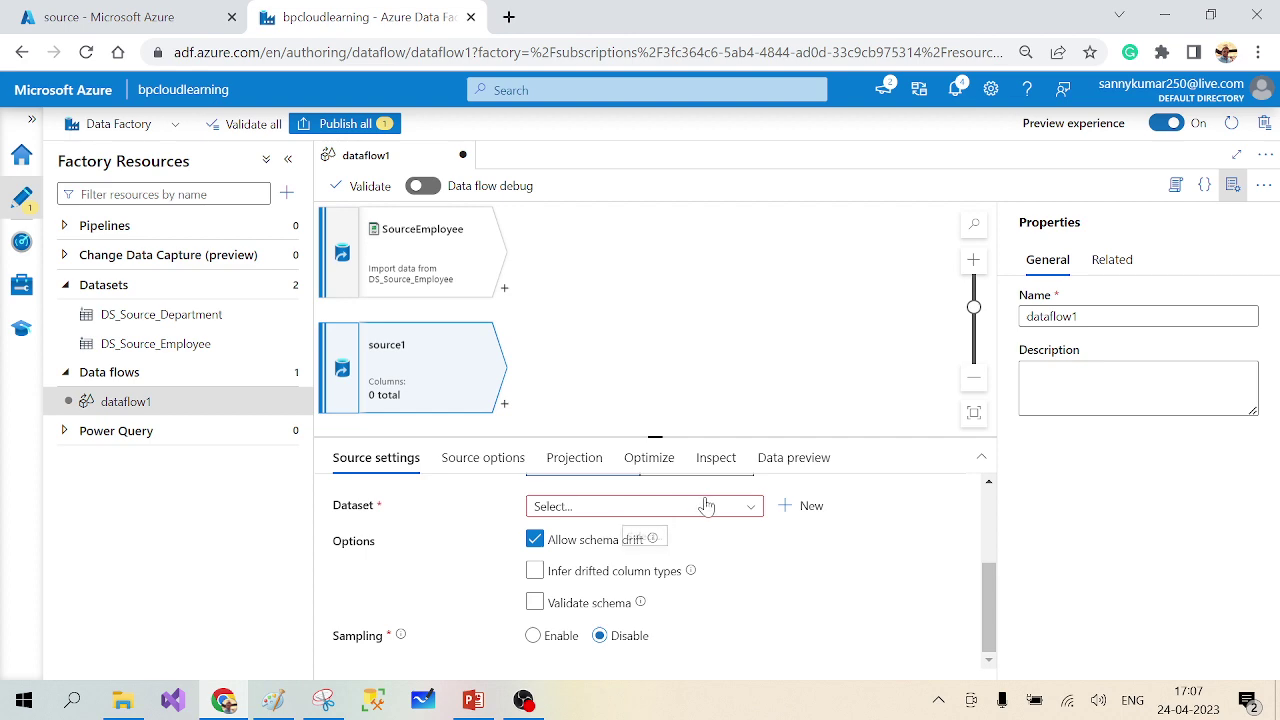
pyautogui.click(706, 506)
pyautogui.click(657, 561)
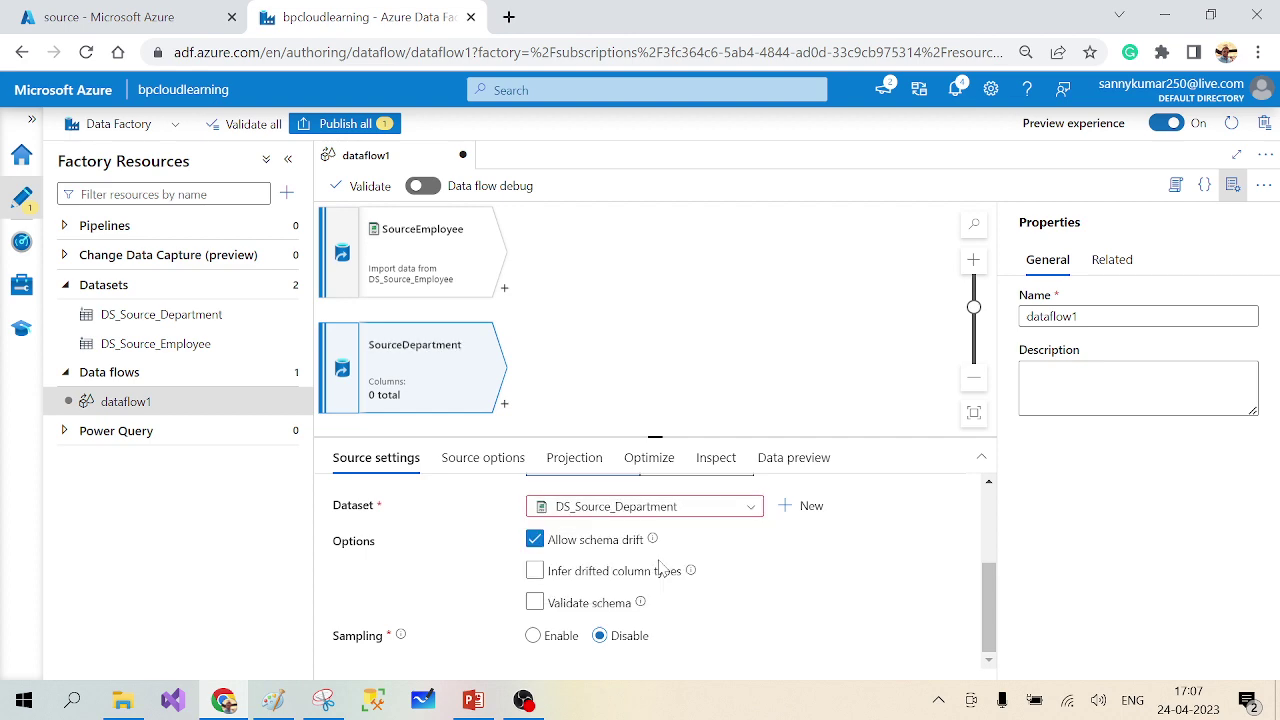
pyautogui.scroll(3, 818, 612)
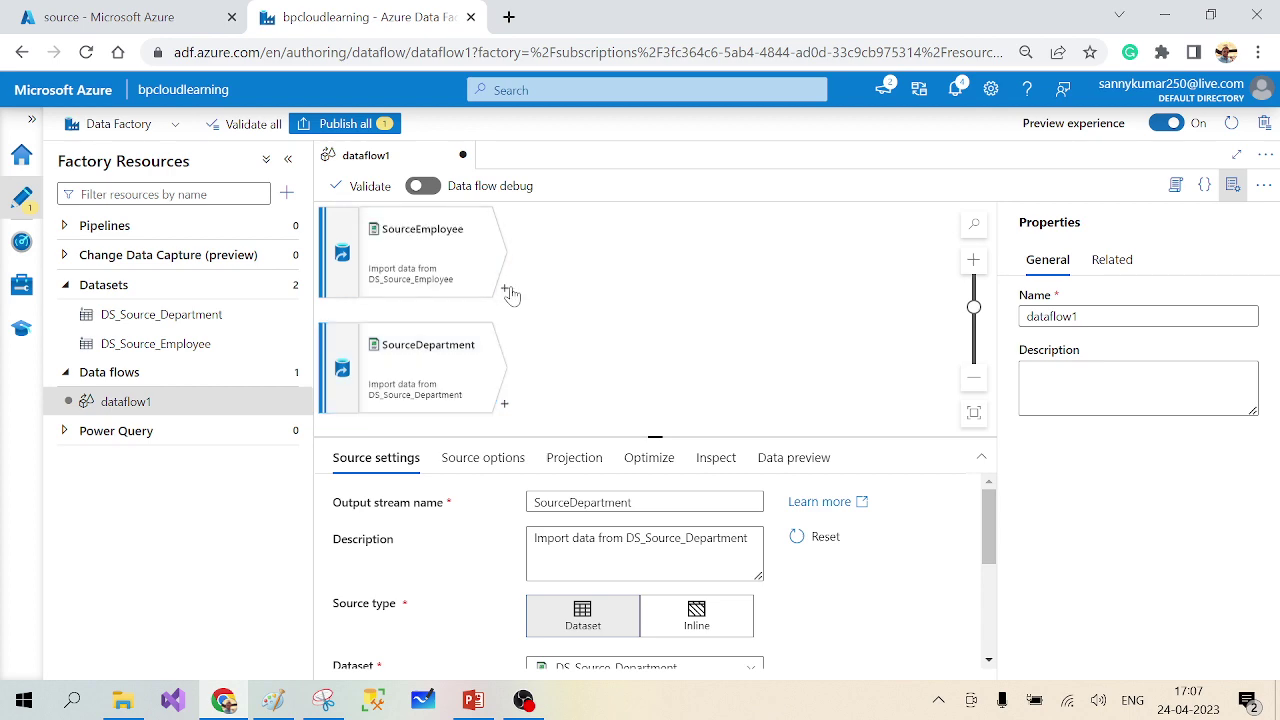
# Add a Join transformation after SourceEmployee and name its output stream RightJoin.
pyautogui.click(512, 293)
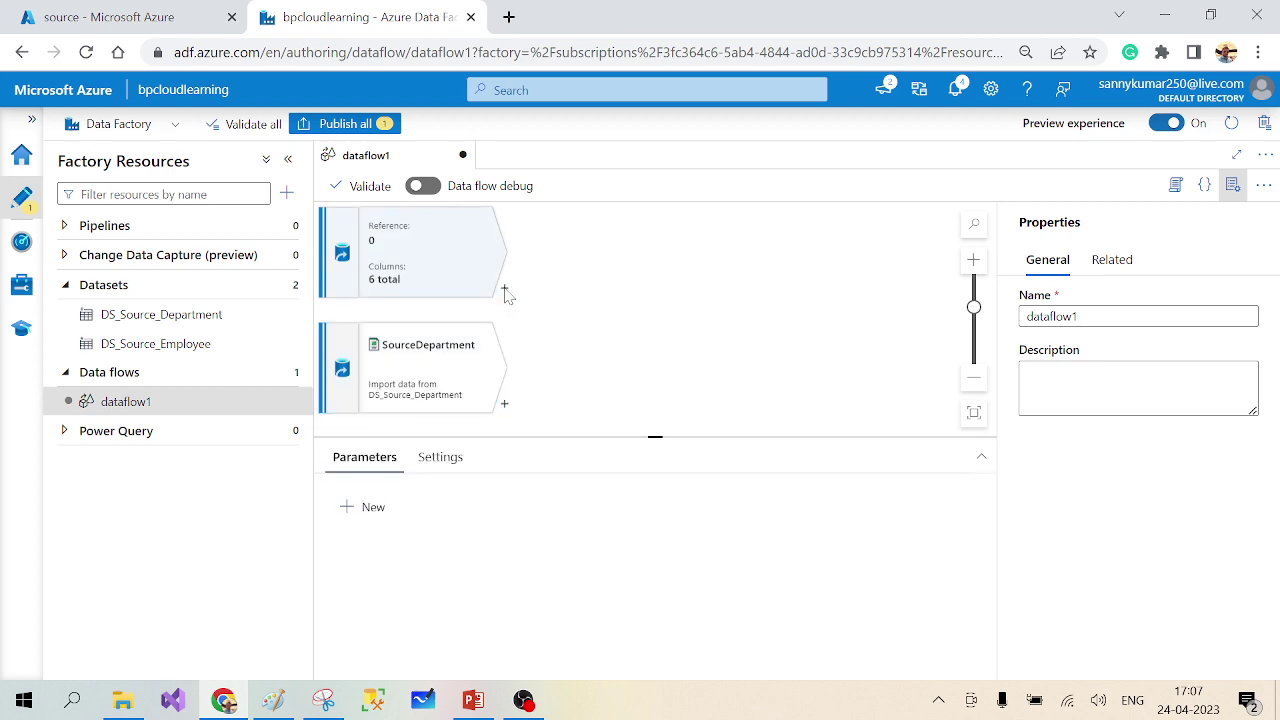
pyautogui.click(505, 290)
pyautogui.click(566, 350)
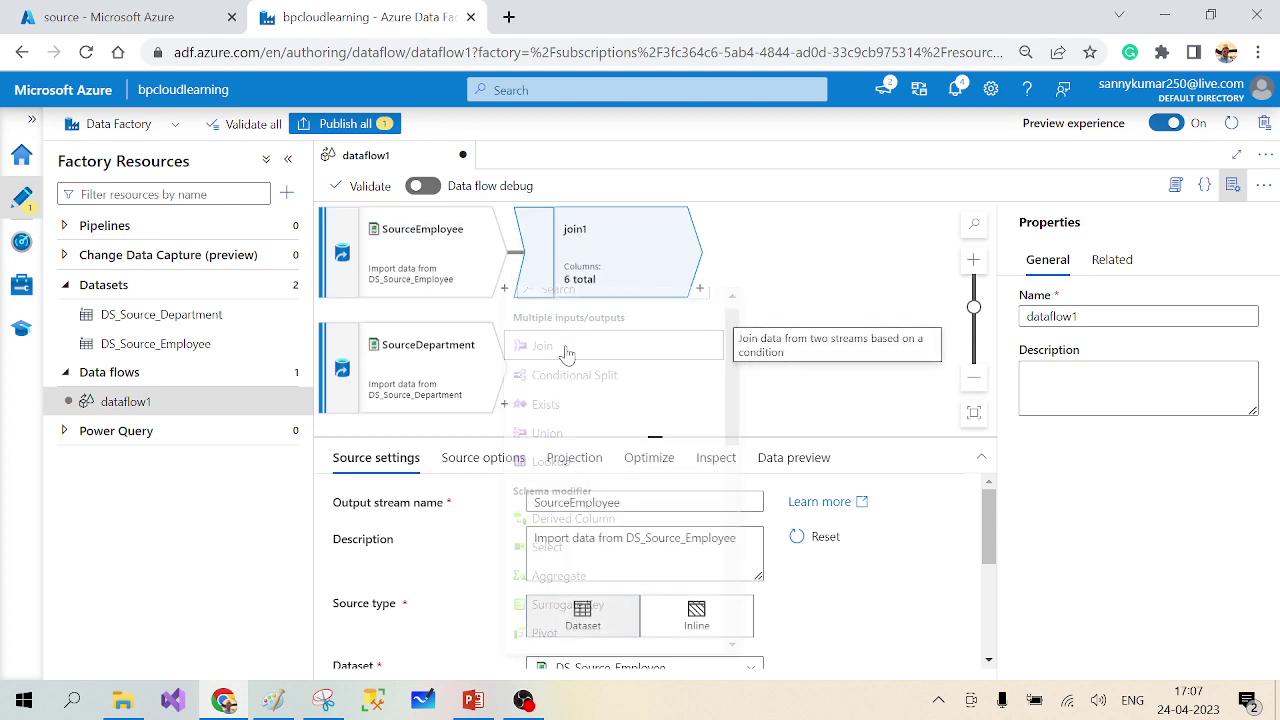
pyautogui.click(1233, 188)
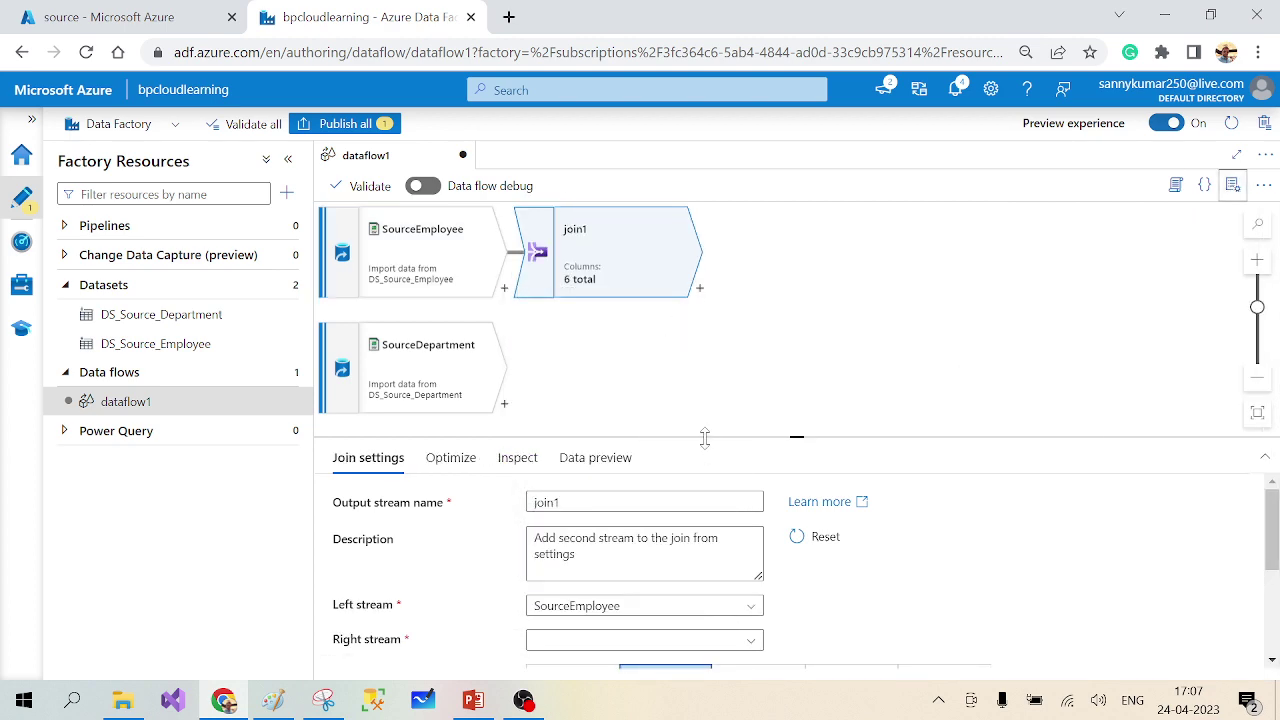
pyautogui.moveTo(705, 437); pyautogui.dragTo(705, 341)
pyautogui.click(560, 406)
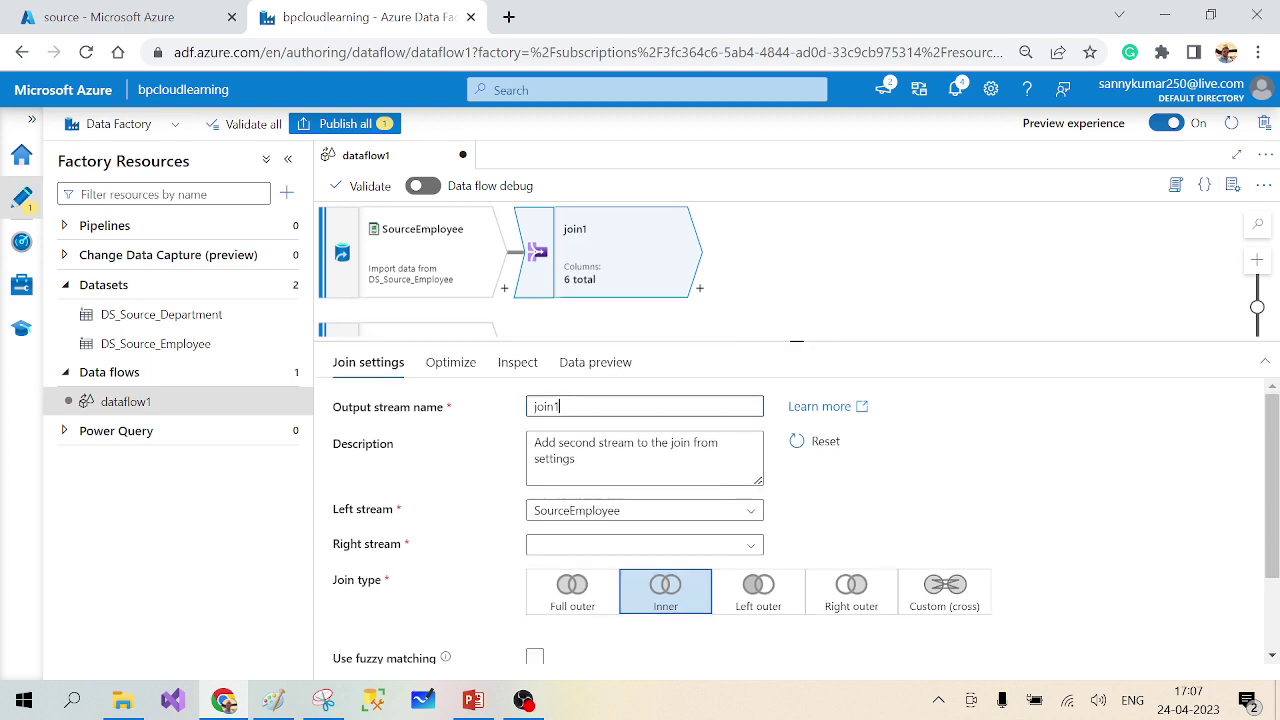
pyautogui.moveTo(560, 406); pyautogui.dragTo(519, 414)
pyautogui.write('R')
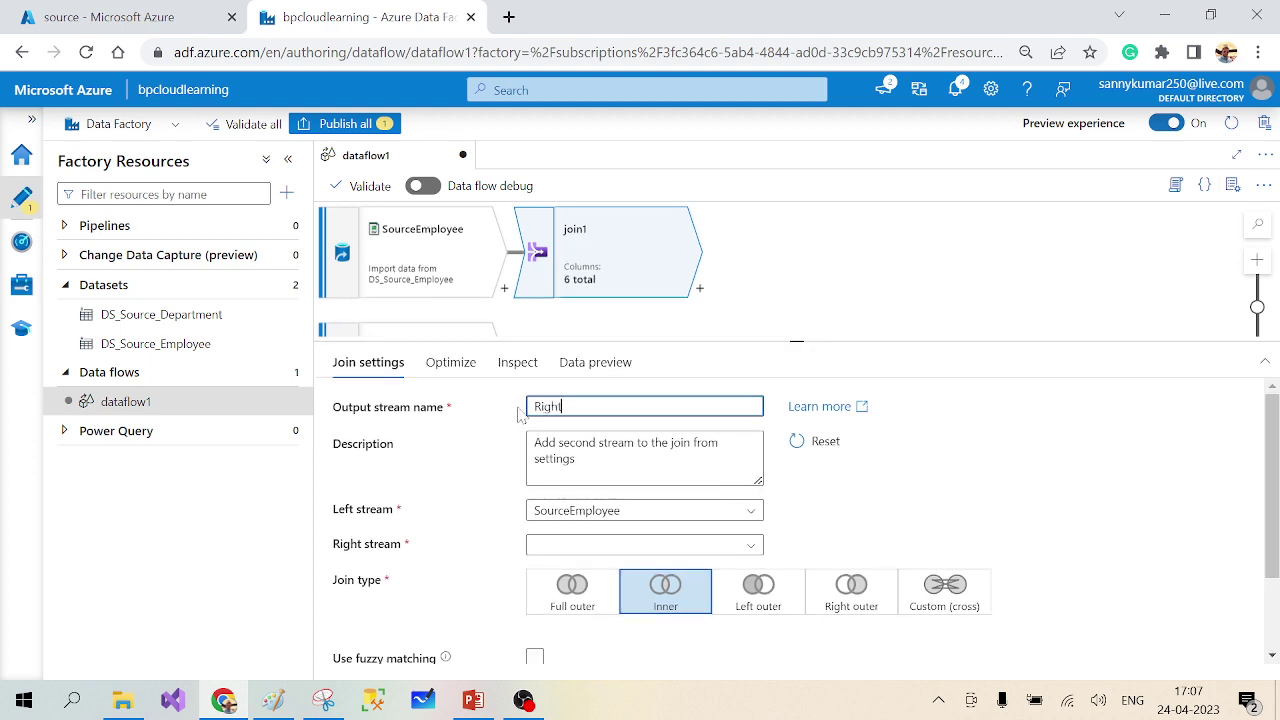
pyautogui.write('ighJoin')
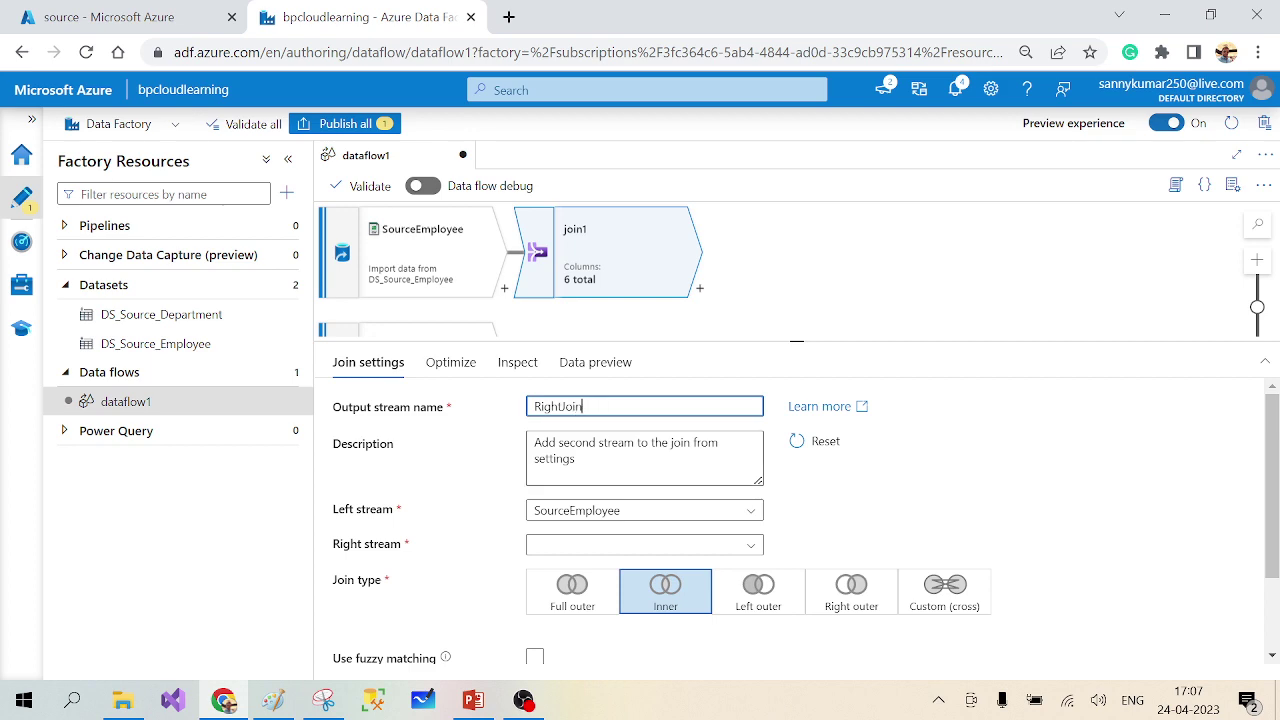
# Set the join's right stream to SourceDepartment and its join type to Right outer.
pyautogui.scroll(-1, 540, 455)
pyautogui.click(585, 488)
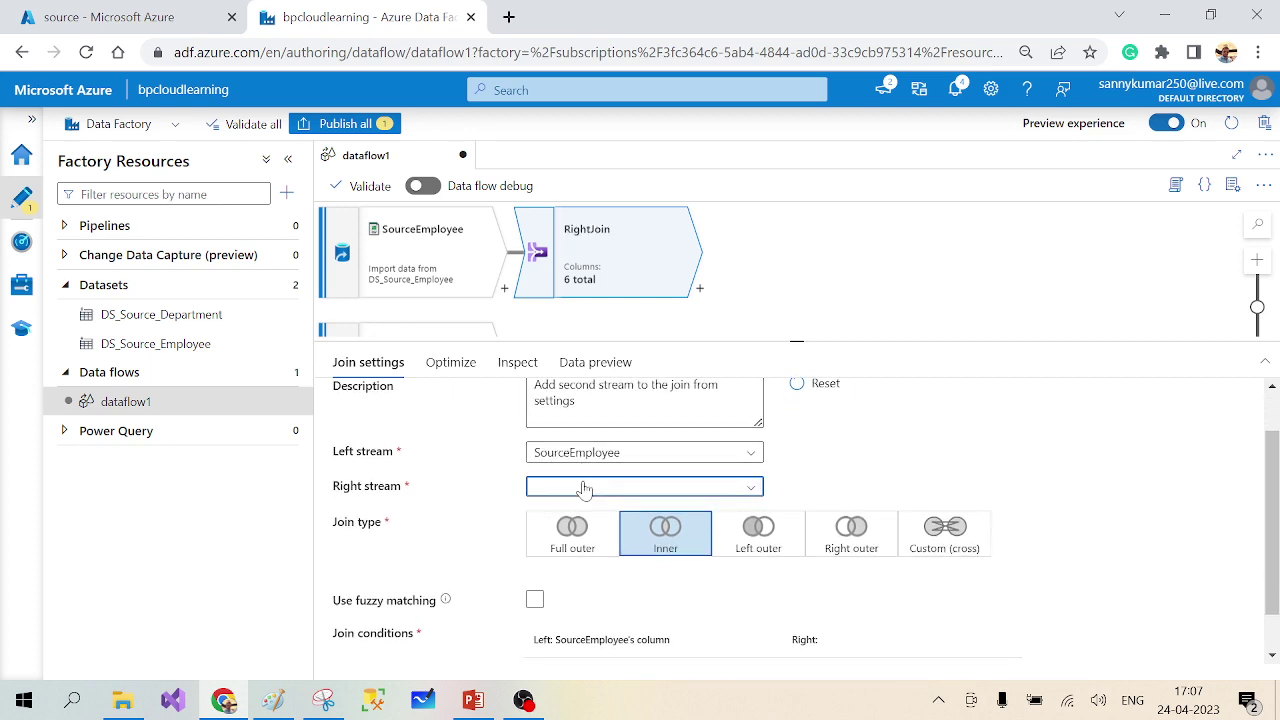
pyautogui.click(580, 509)
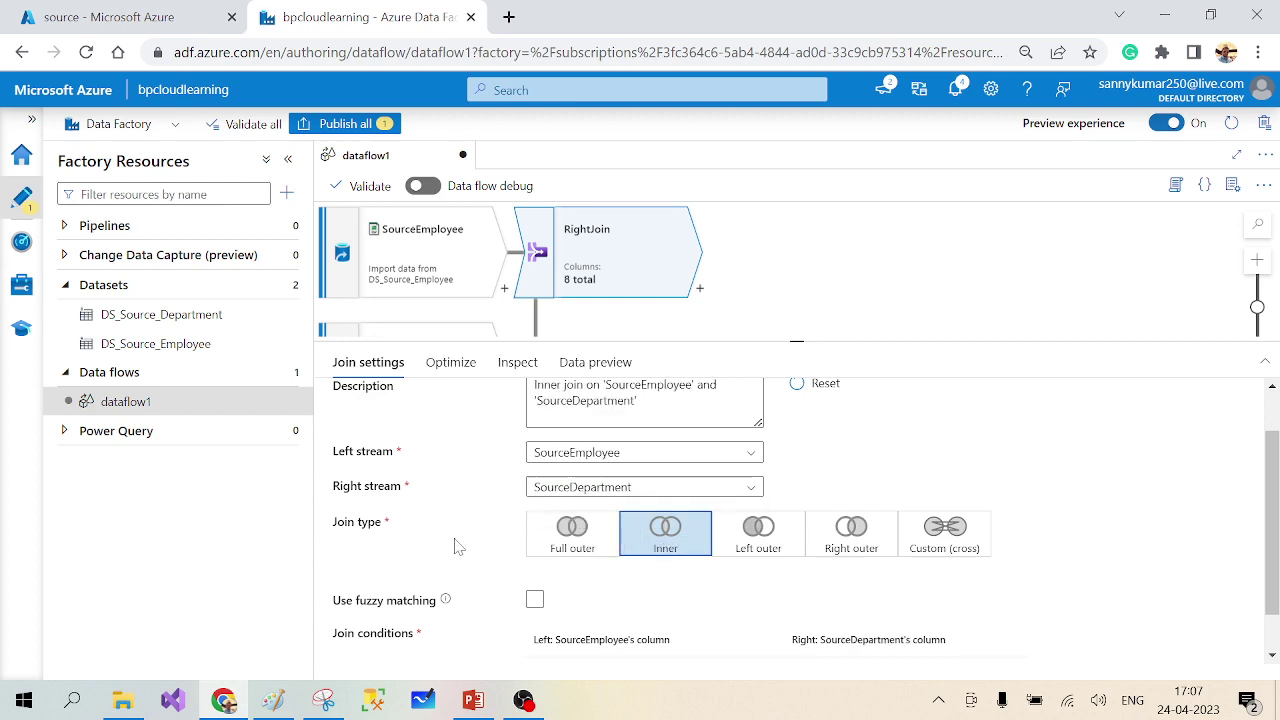
pyautogui.scroll(-1, 457, 537)
pyautogui.click(853, 487)
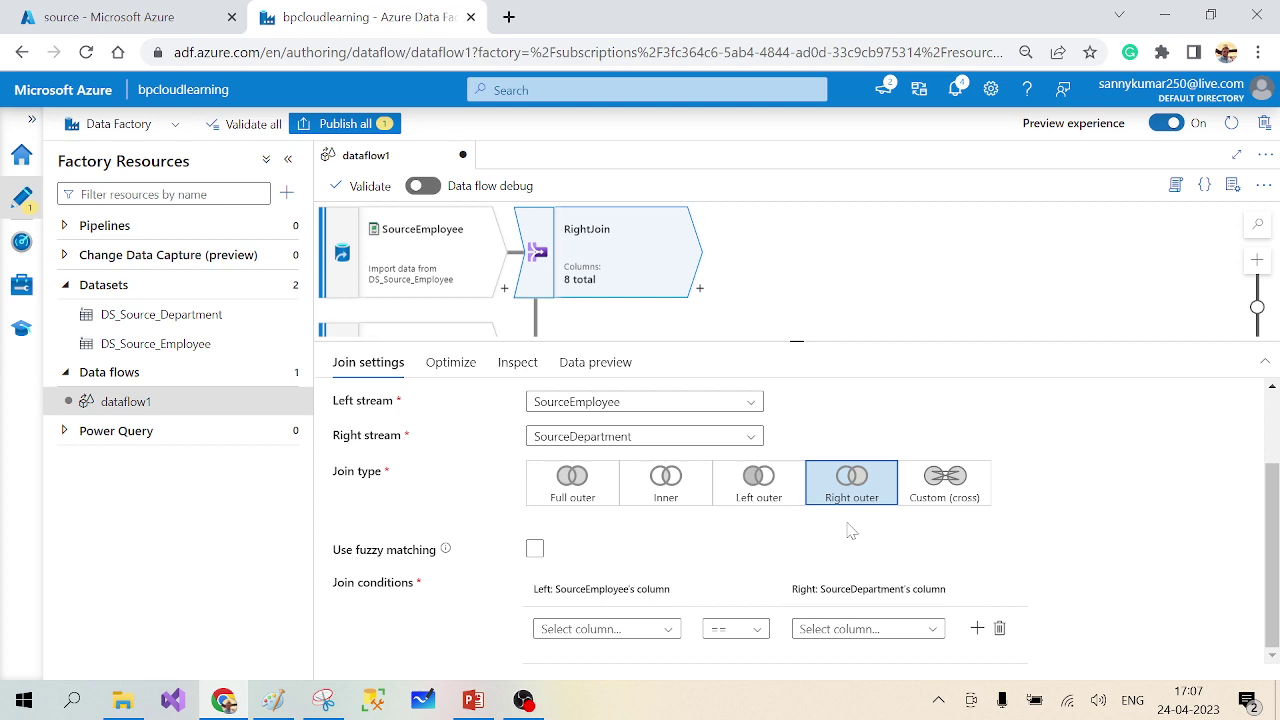
# Define the join condition as SourceEmployee's DepartmentId == SourceDepartment's DepartmentId.
pyautogui.click(657, 629)
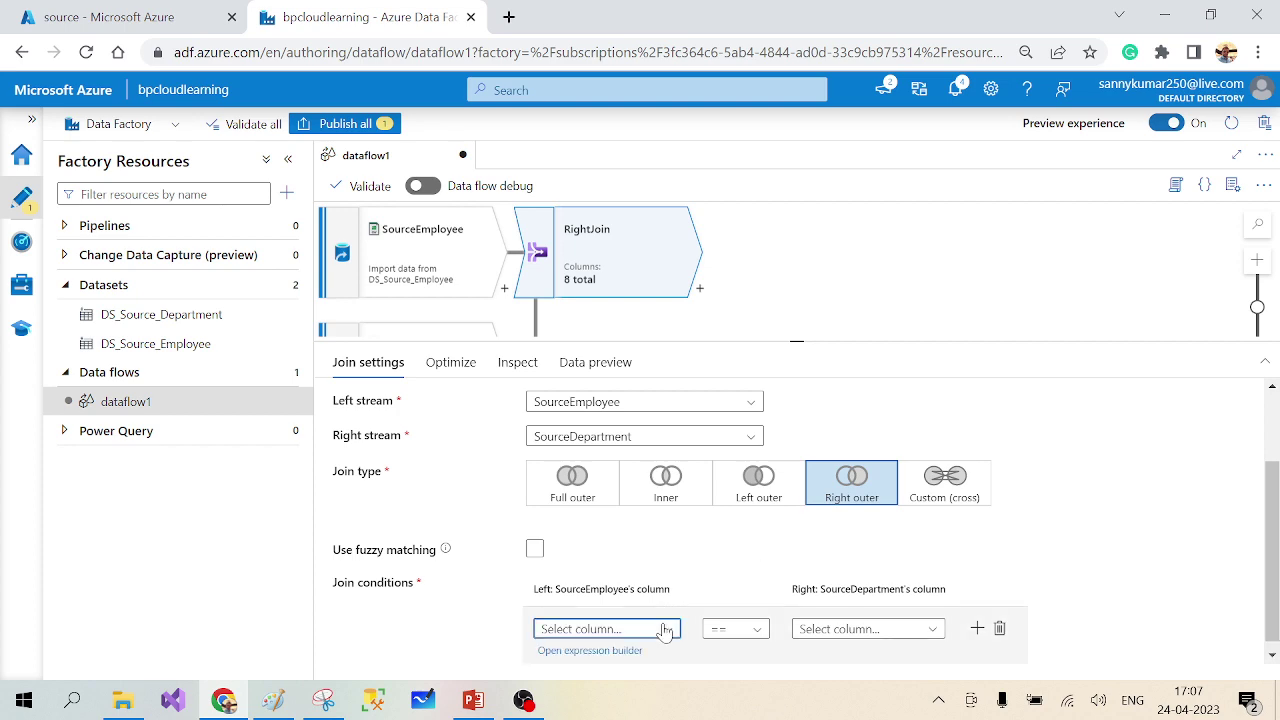
pyautogui.click(596, 648)
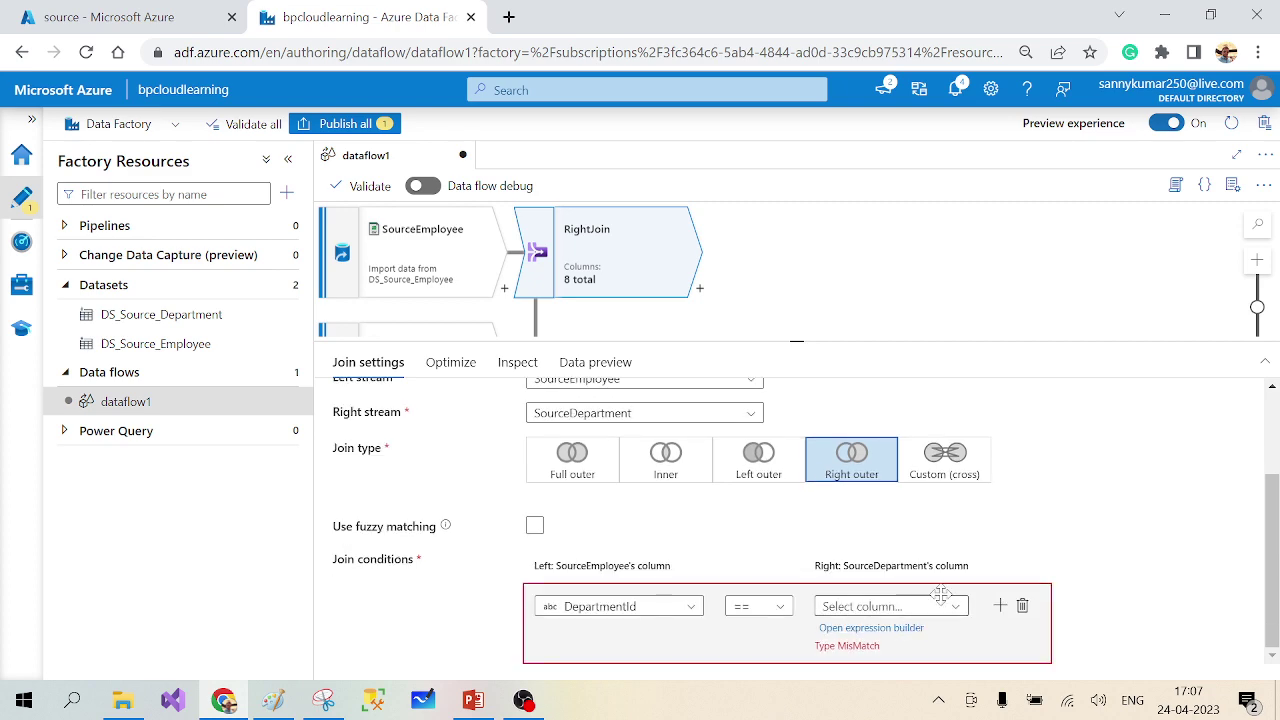
pyautogui.moveTo(949, 627)
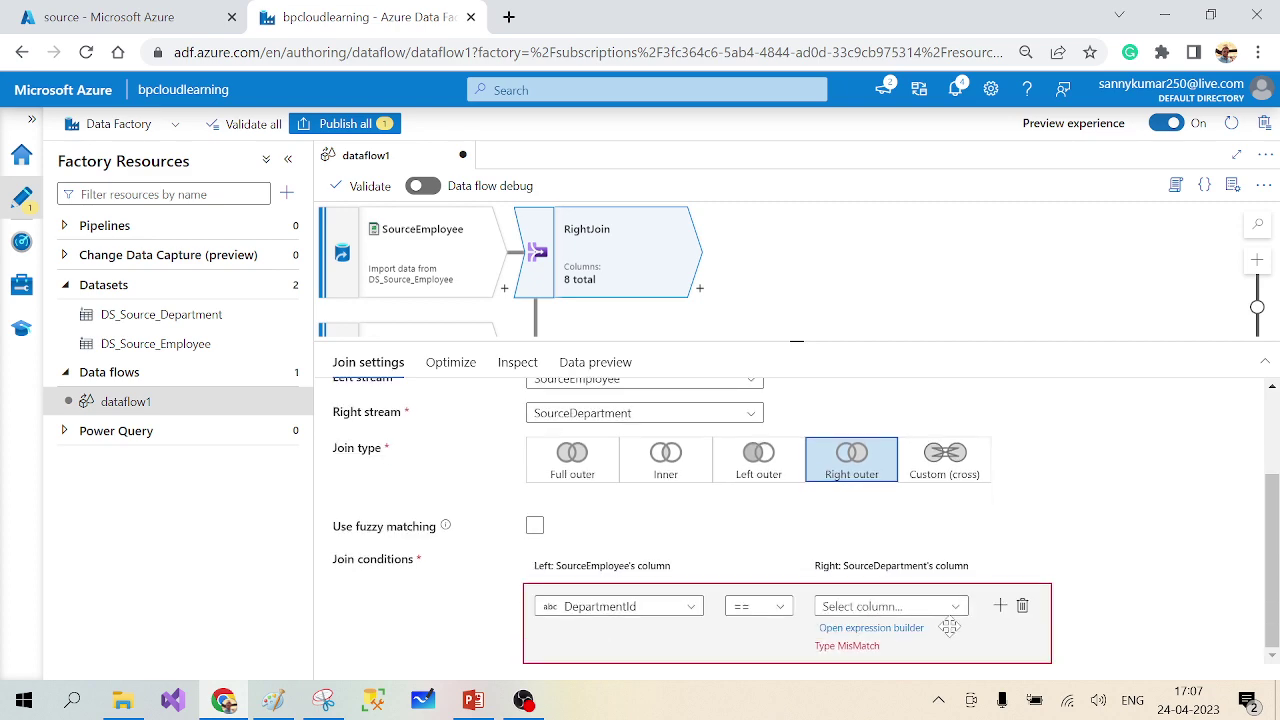
pyautogui.click(950, 608)
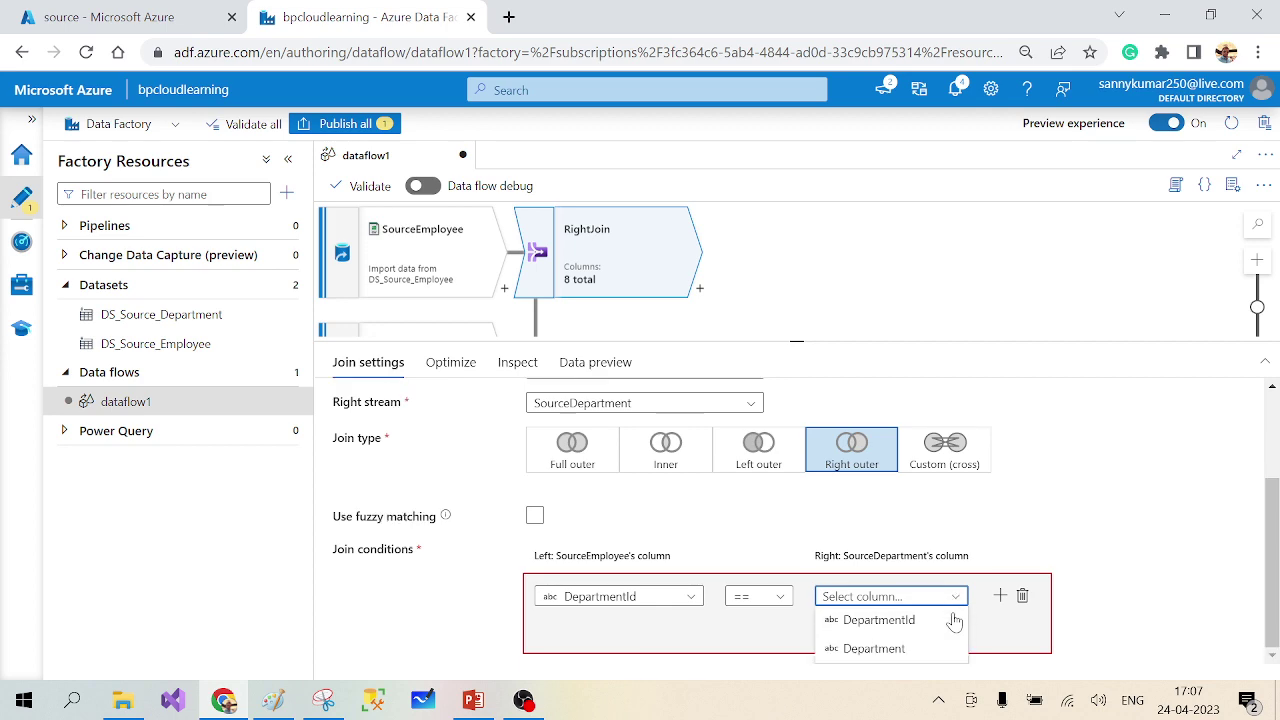
pyautogui.click(894, 619)
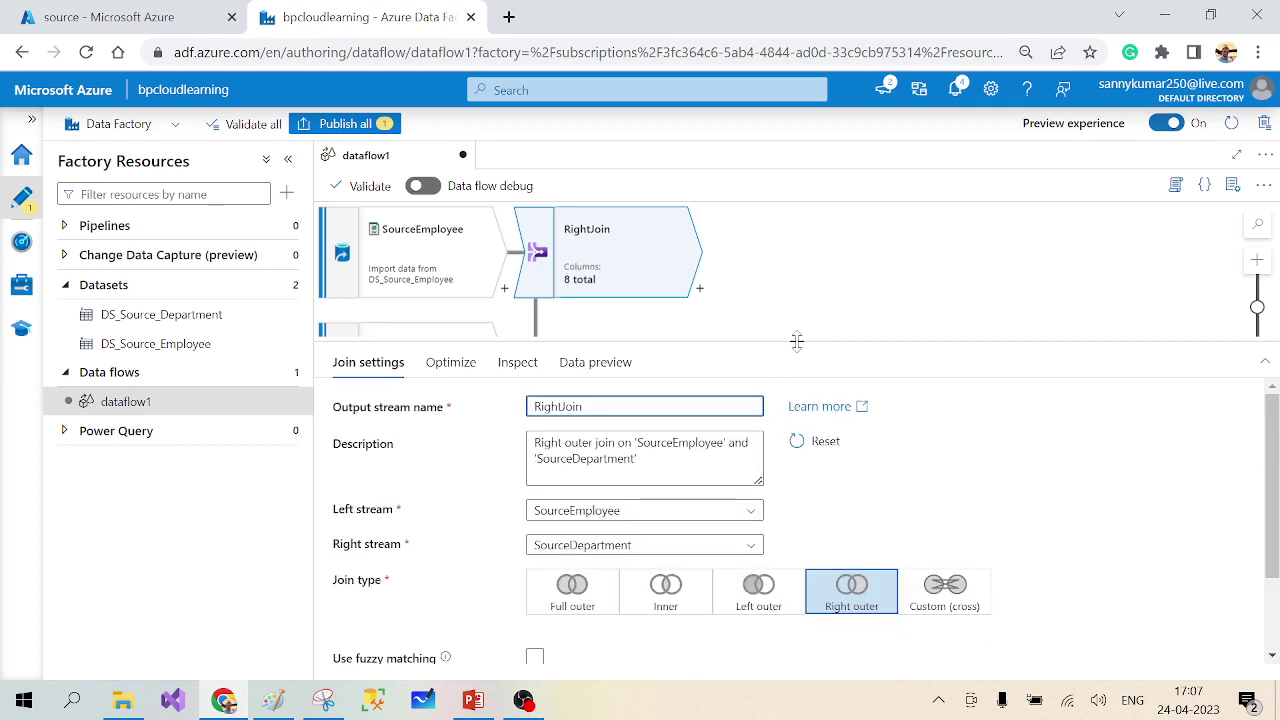
# Add a Sink after the RightJoin transformation and name its output stream Destination.
pyautogui.moveTo(796, 341); pyautogui.dragTo(796, 467)
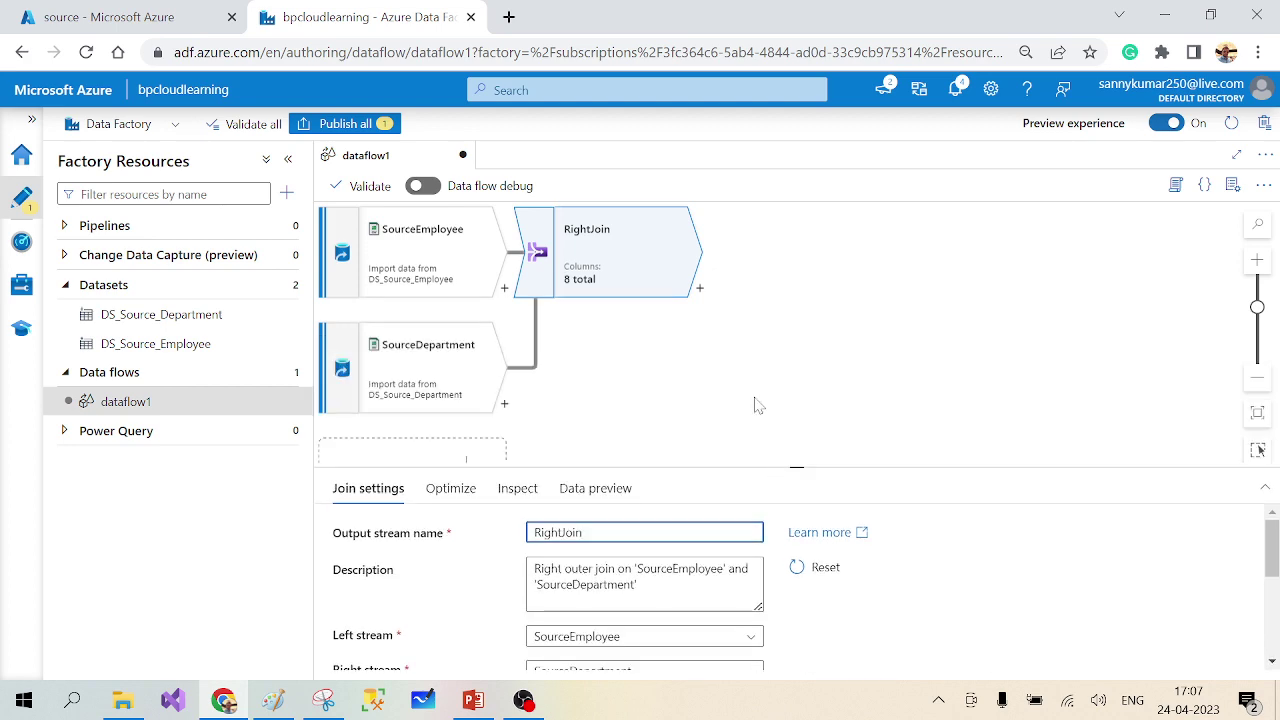
pyautogui.click(700, 298)
pyautogui.scroll(-5, 777, 383)
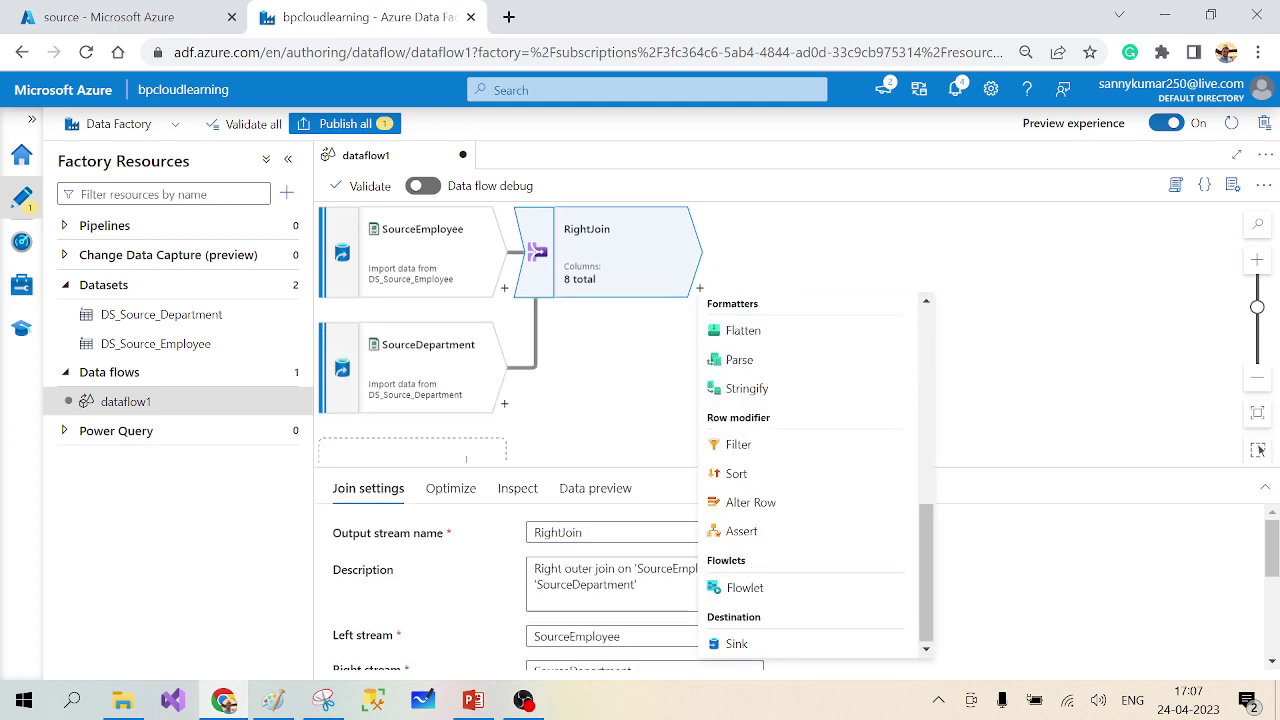
pyautogui.click(737, 645)
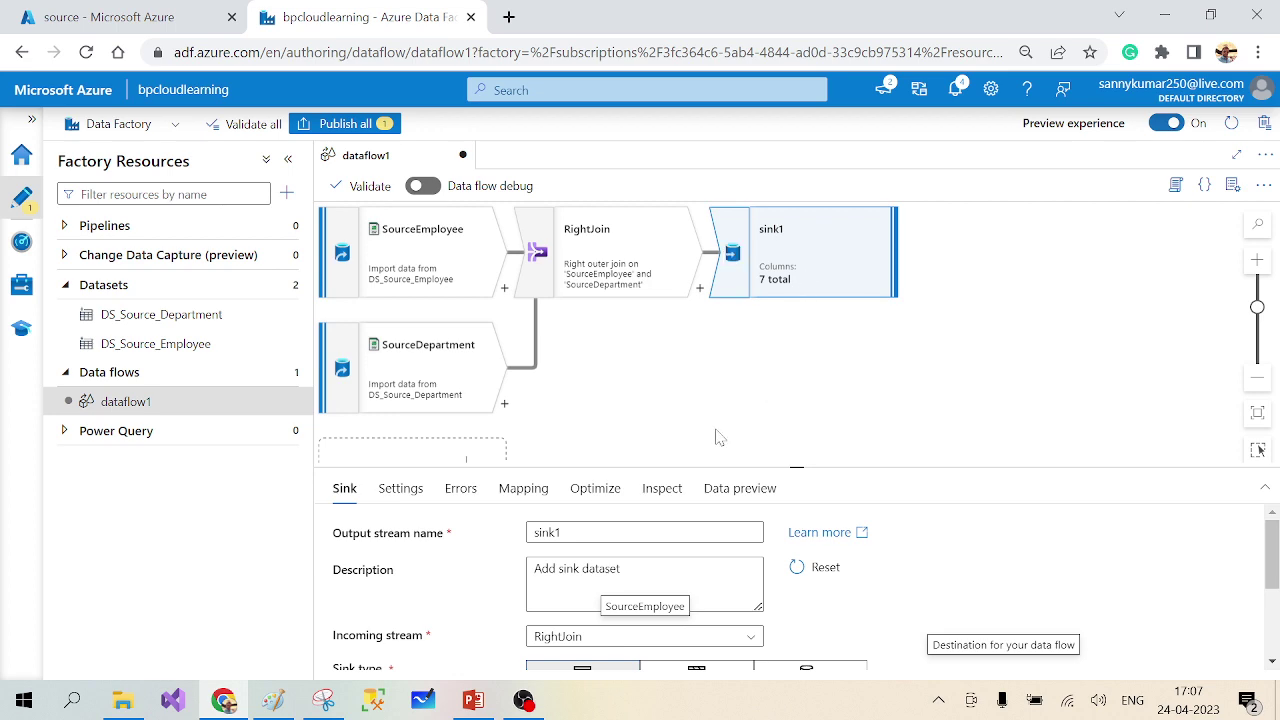
pyautogui.moveTo(795, 466); pyautogui.dragTo(795, 300)
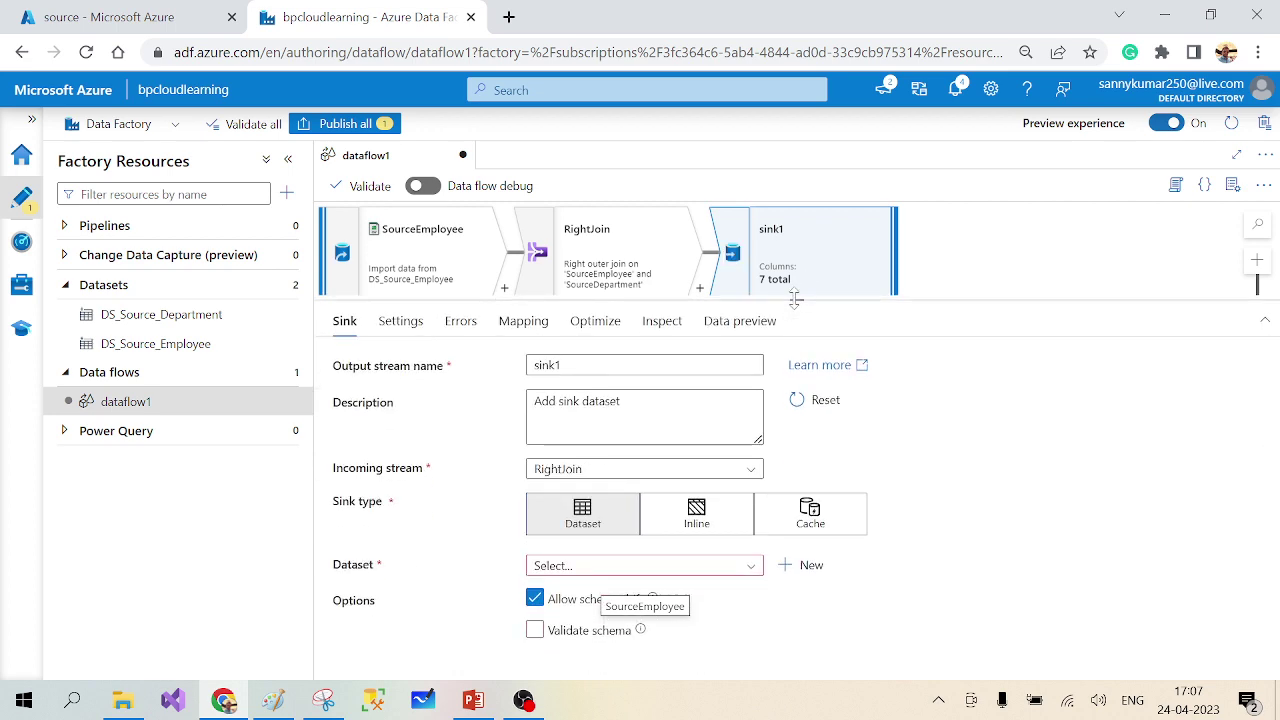
pyautogui.doubleClick(548, 365)
pyautogui.write('Desi')
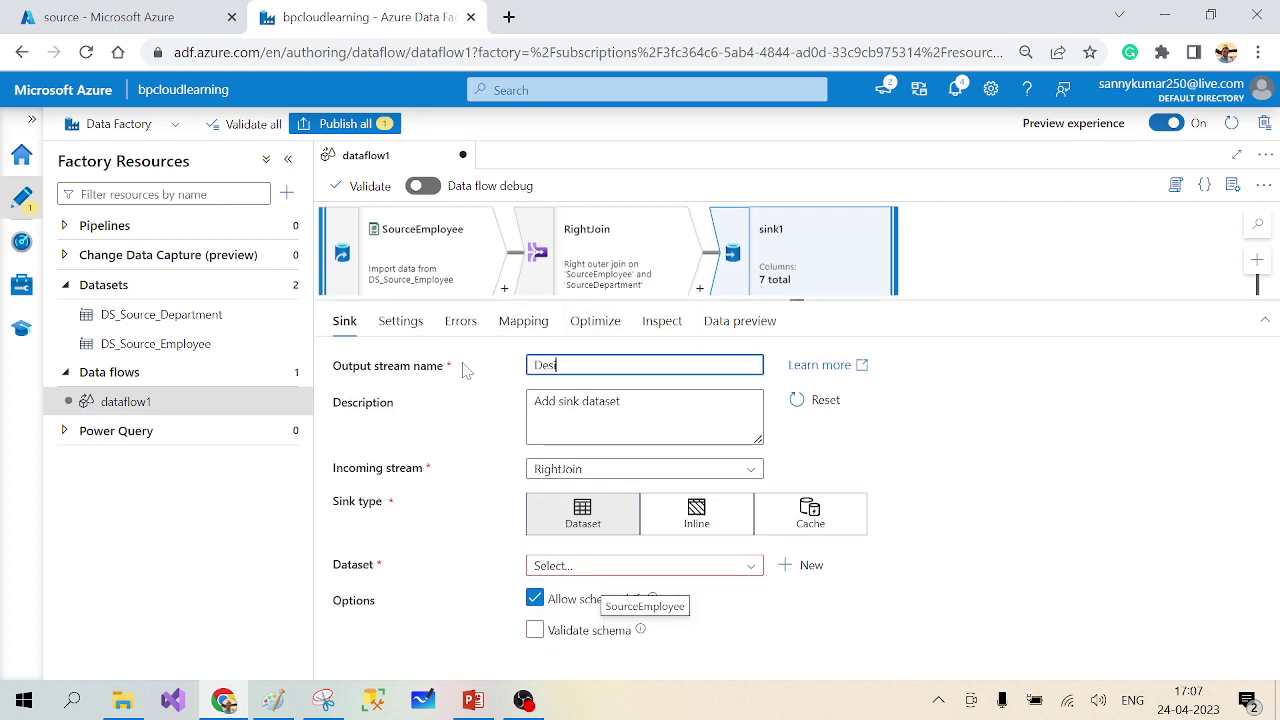
pyautogui.write('tination')
# Set the Destination sink type to Inline, with dataset type DelimitedText and linked service AzureBlobStorage.
pyautogui.click(697, 515)
pyautogui.scroll(-1, 797, 593)
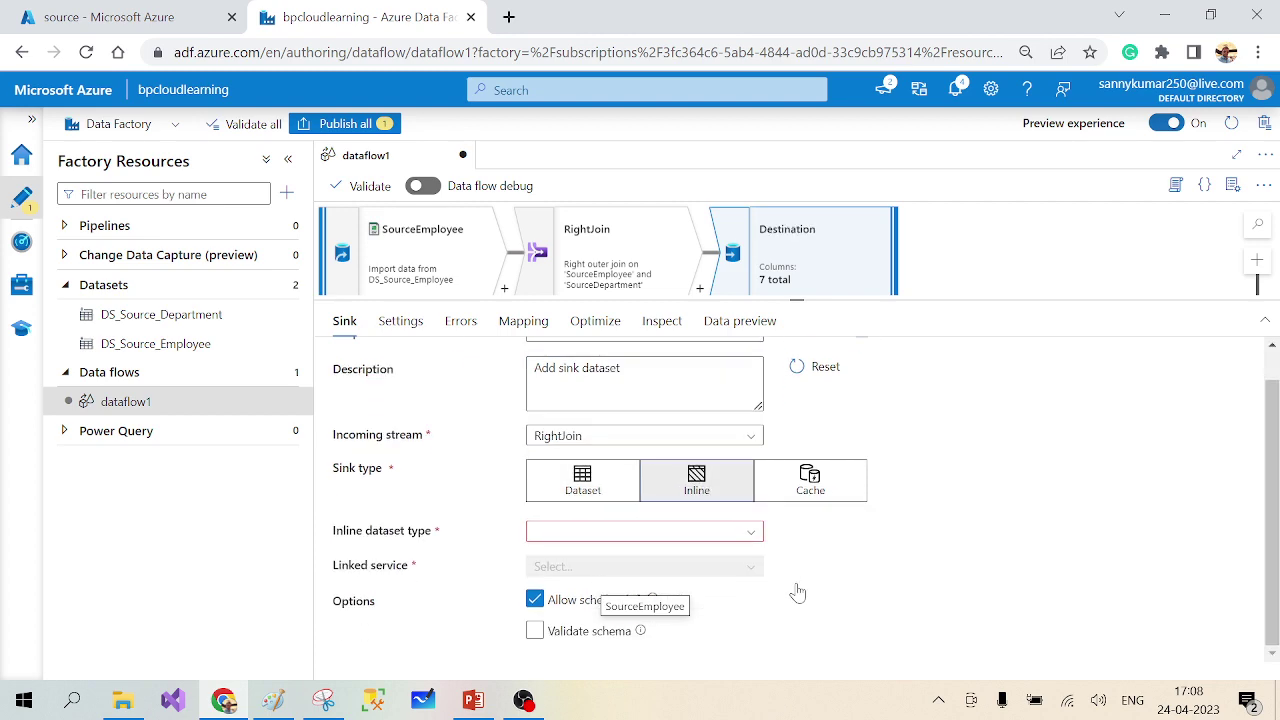
pyautogui.click(752, 536)
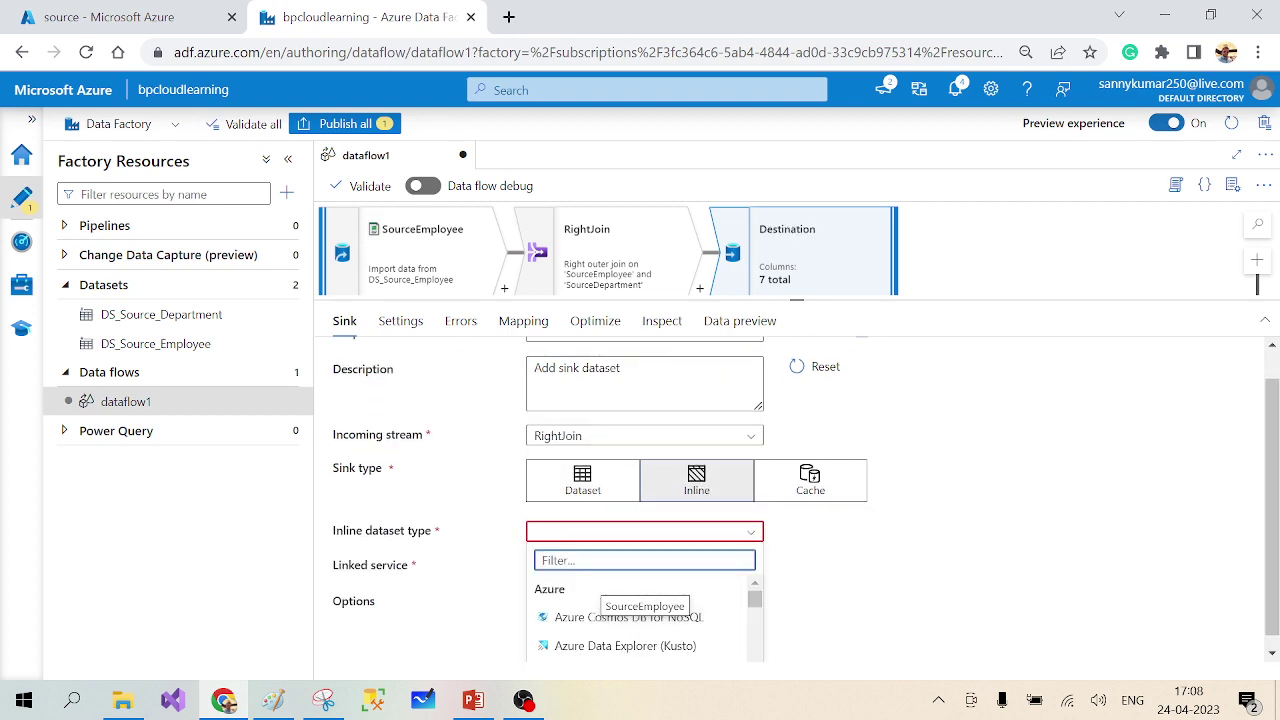
pyautogui.write('de')
pyautogui.press('BackSpace')
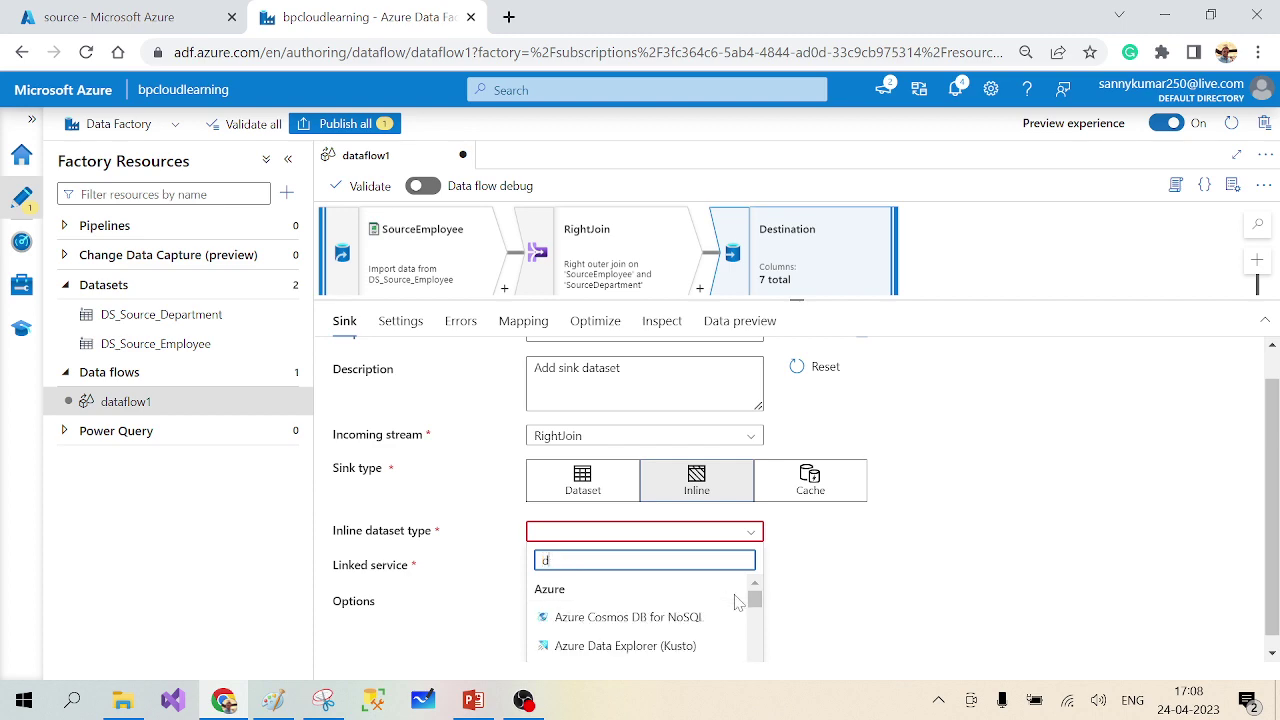
pyautogui.write('i')
pyautogui.press('BackSpace')
pyautogui.press('BackSpace')
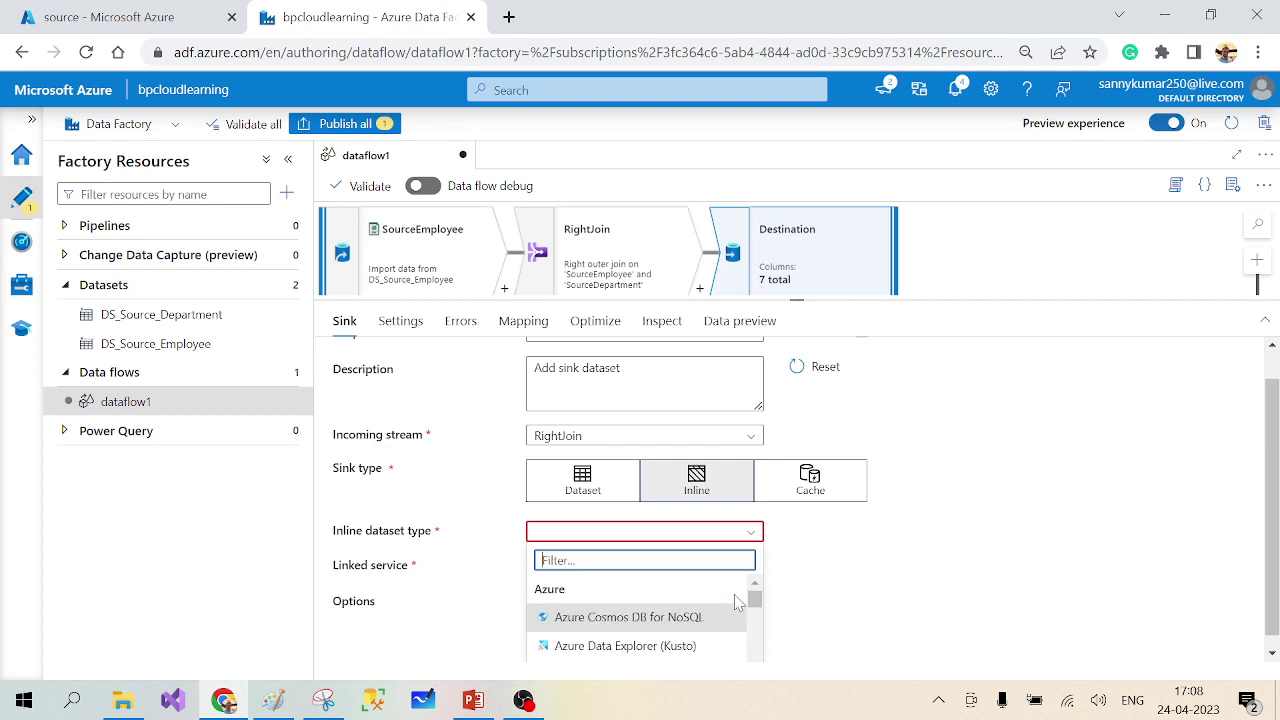
pyautogui.scroll(-3, 648, 620)
pyautogui.scroll(-6, 645, 628)
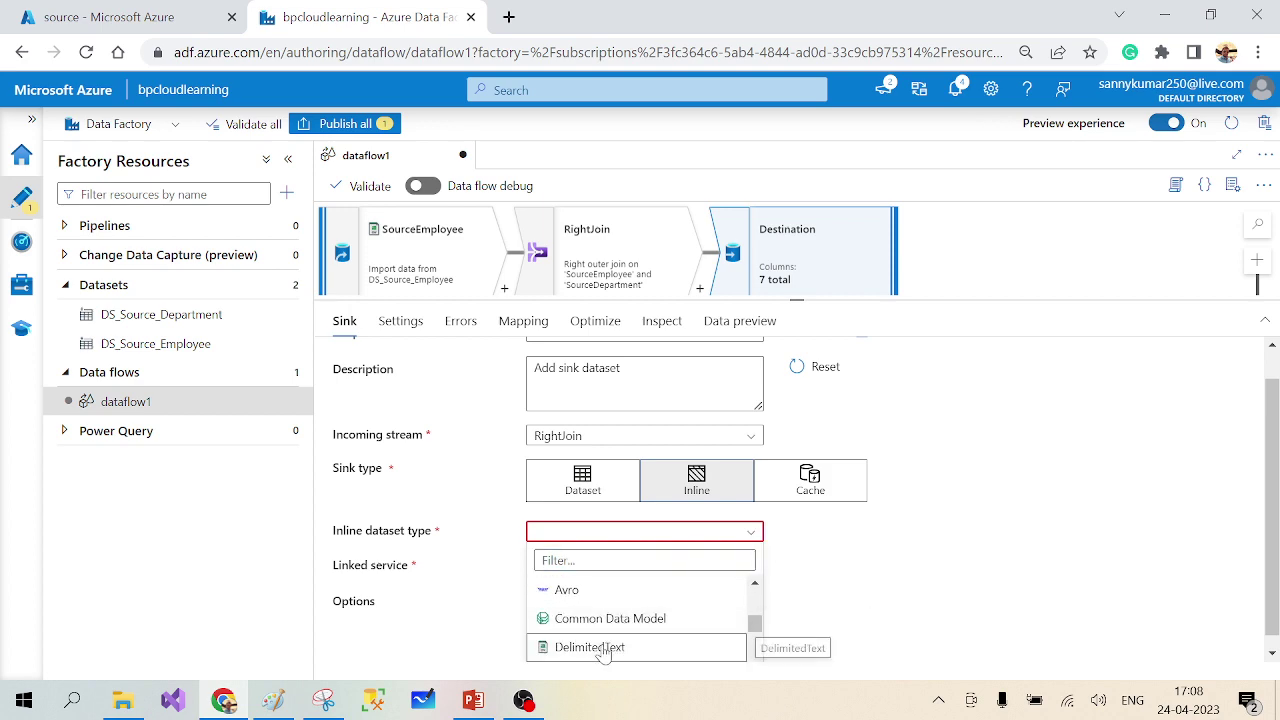
pyautogui.click(628, 650)
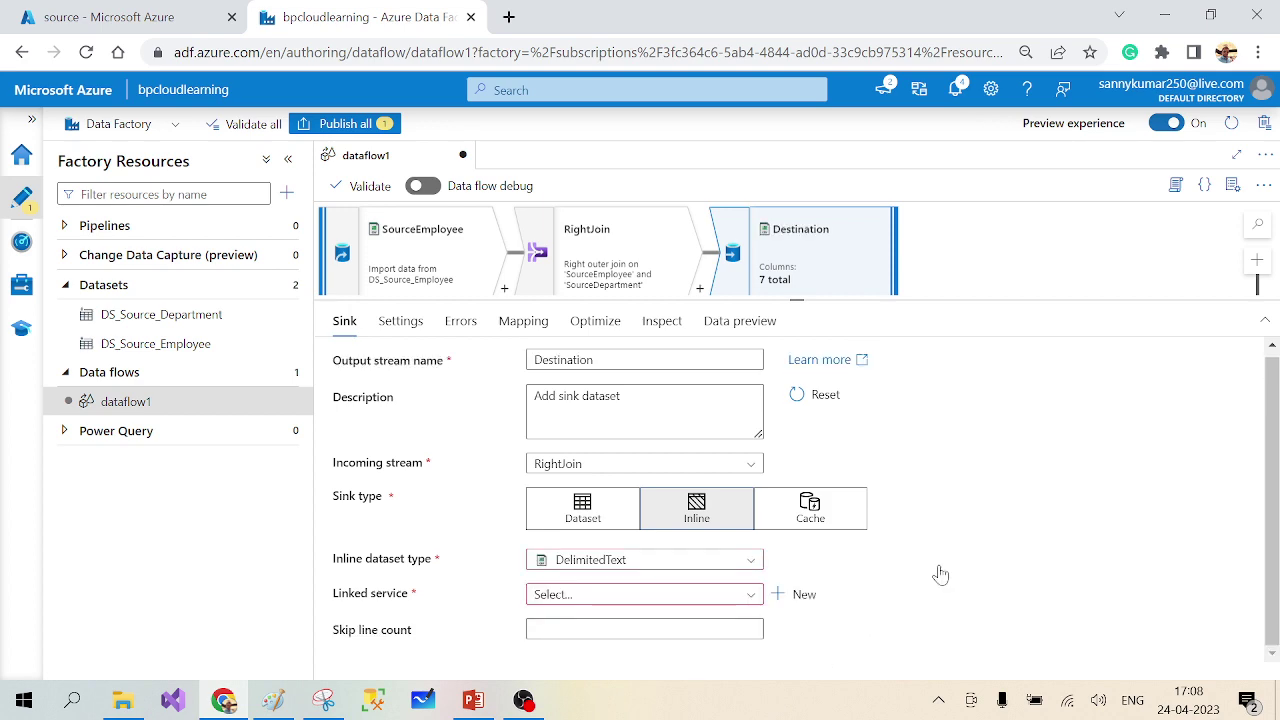
pyautogui.click(740, 598)
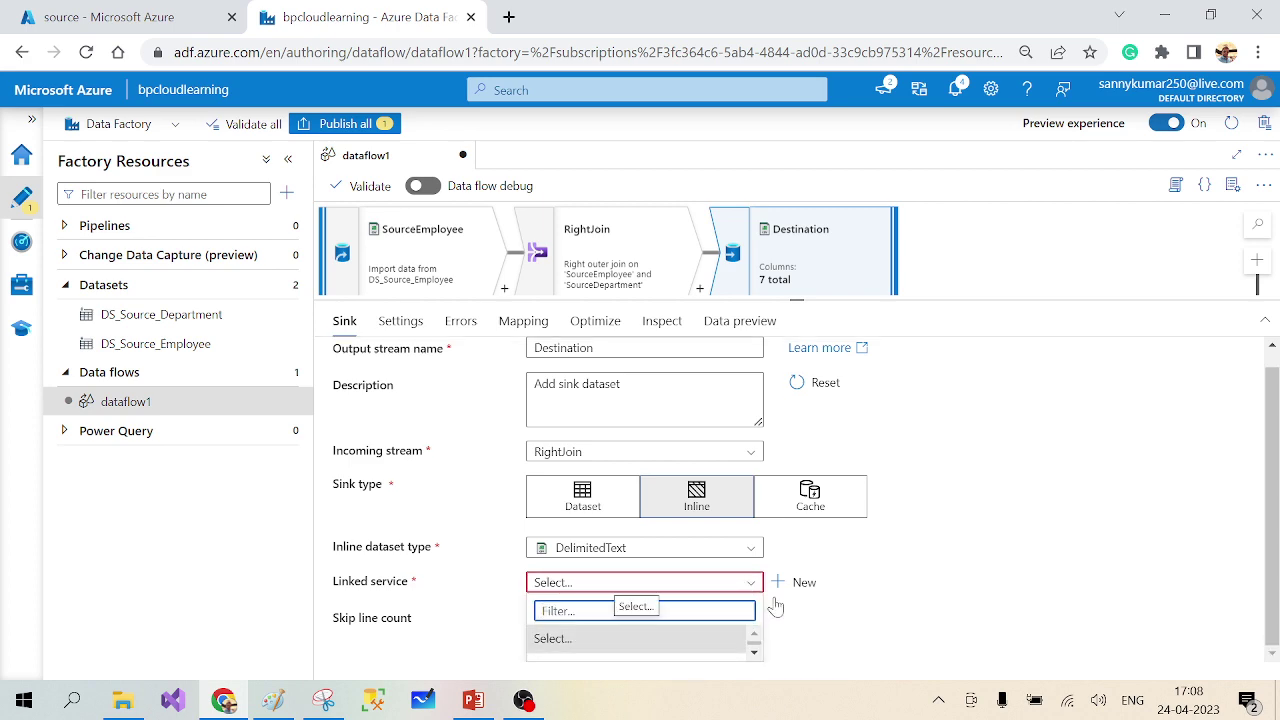
pyautogui.click(648, 657)
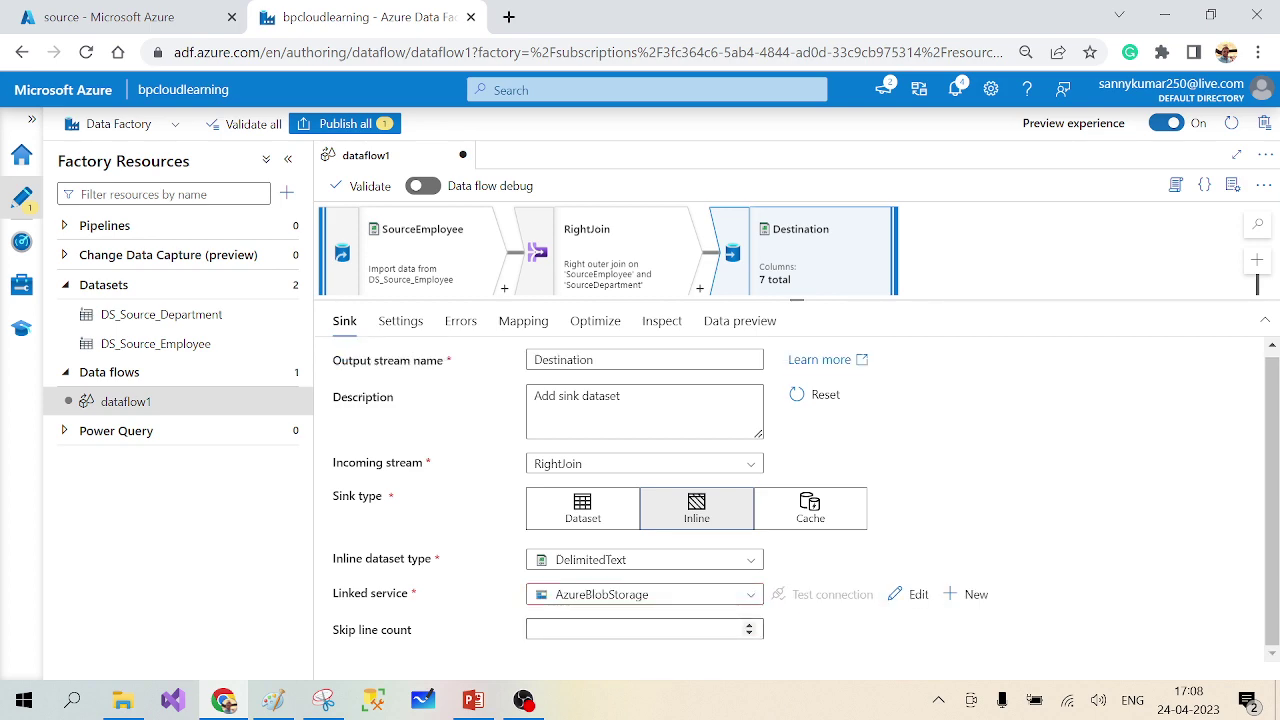
# Set the sink's folder path container to destination and enable First row as header.
pyautogui.click(400, 321)
pyautogui.scroll(-1, 605, 452)
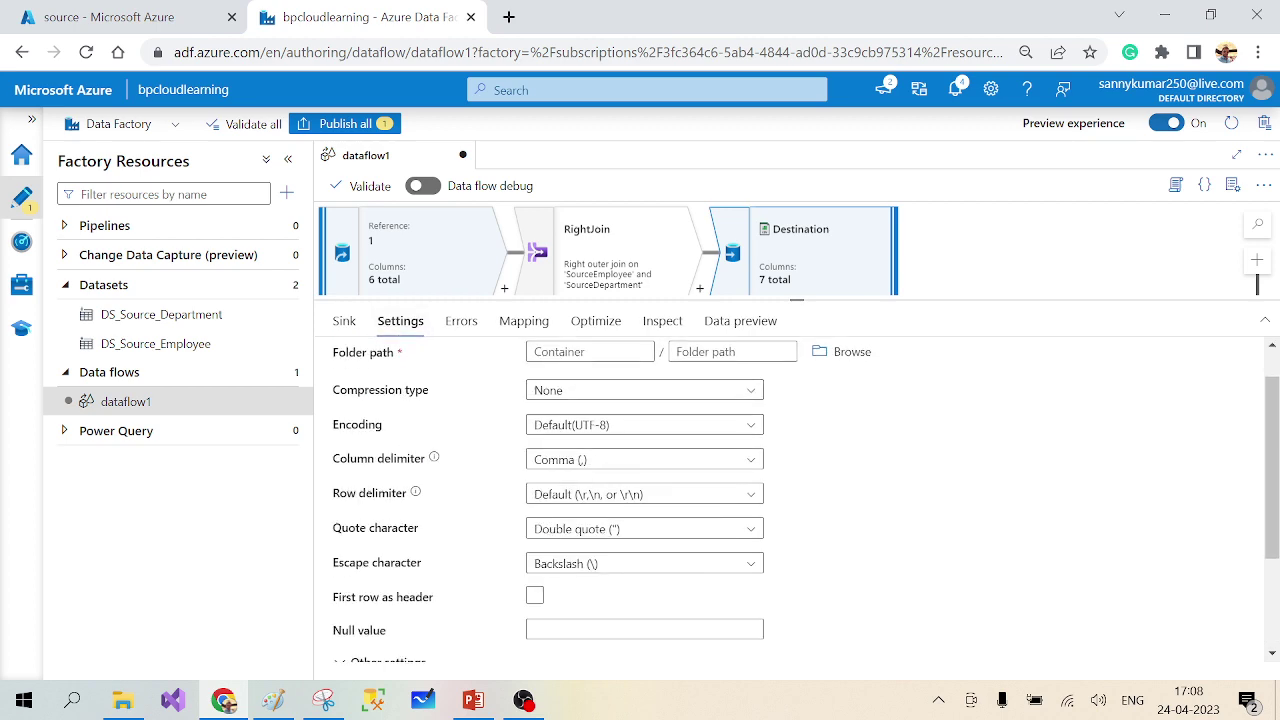
pyautogui.click(590, 352)
pyautogui.write('de')
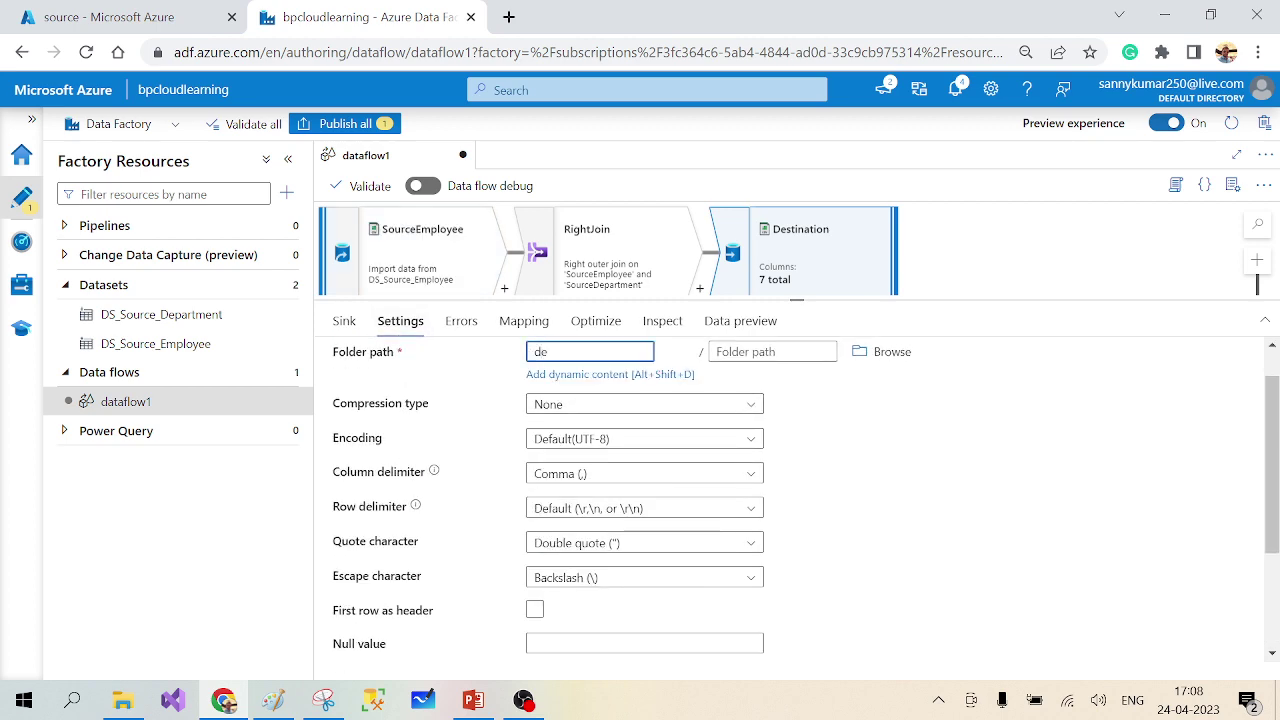
pyautogui.write('stinatin')
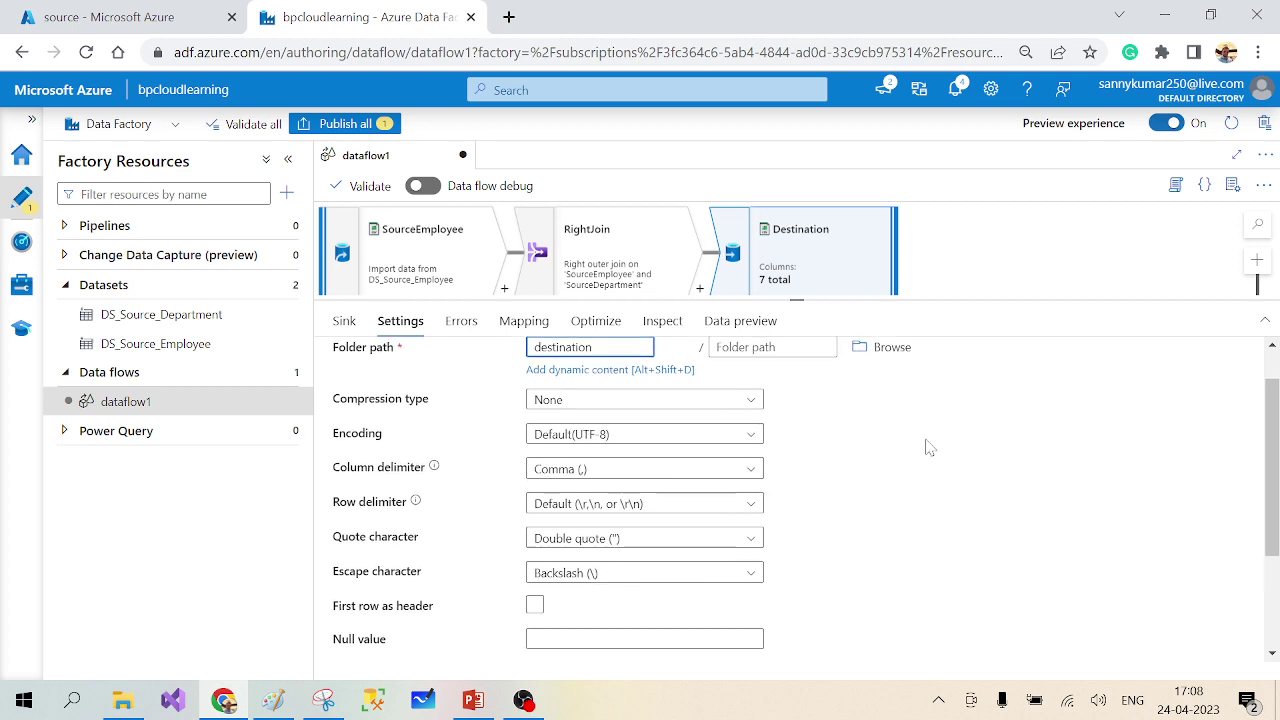
pyautogui.scroll(-1, 929, 447)
pyautogui.scroll(1, 929, 447)
pyautogui.scroll(-2, 929, 447)
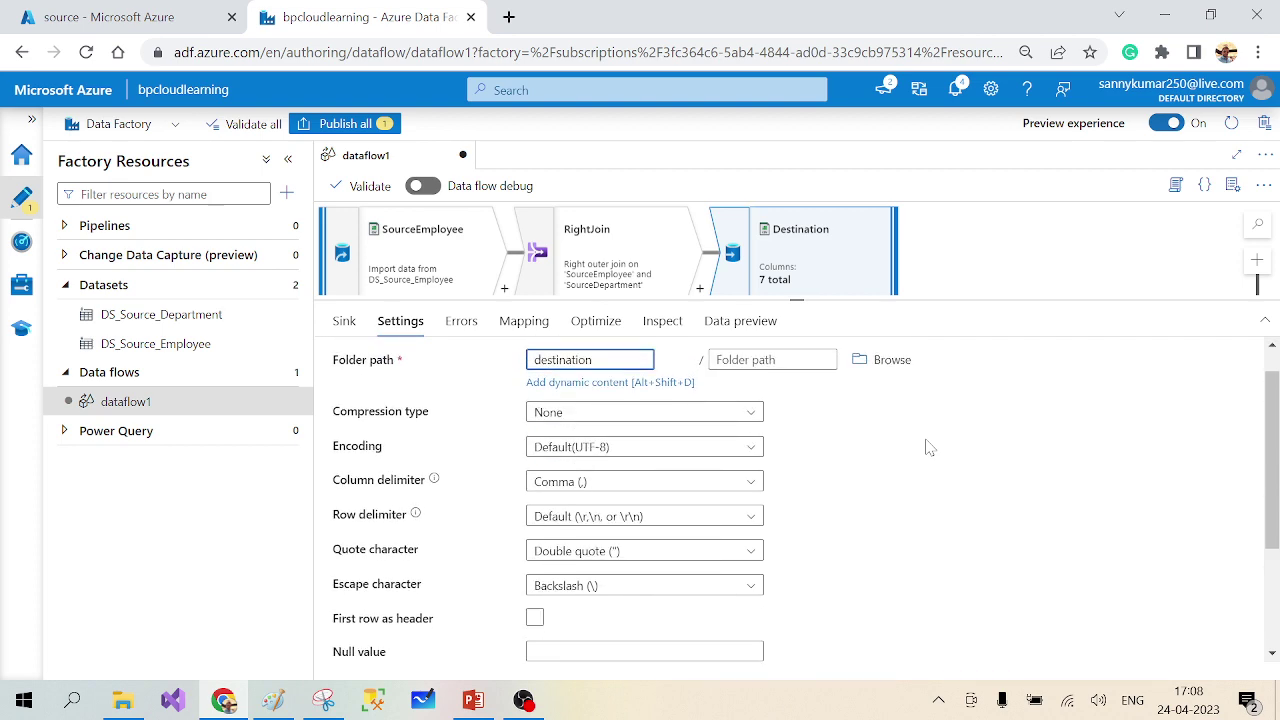
pyautogui.click(536, 451)
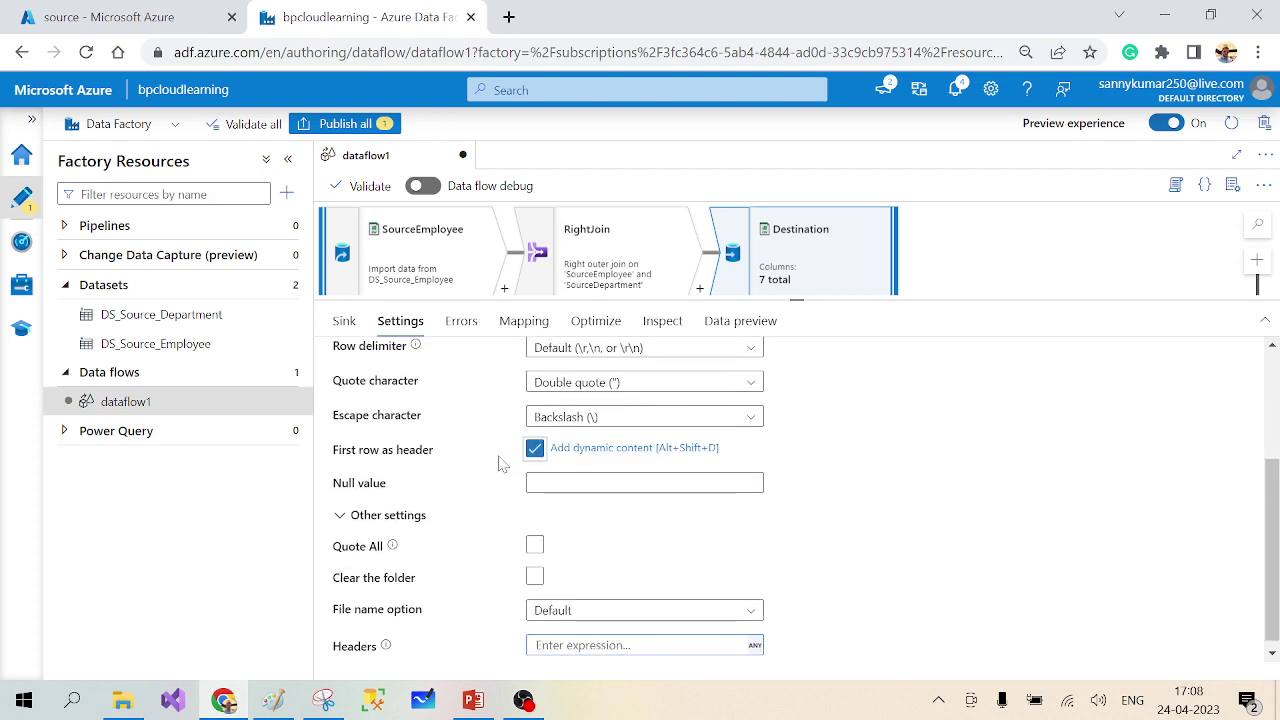
pyautogui.scroll(1, 913, 453)
pyautogui.scroll(-1, 913, 453)
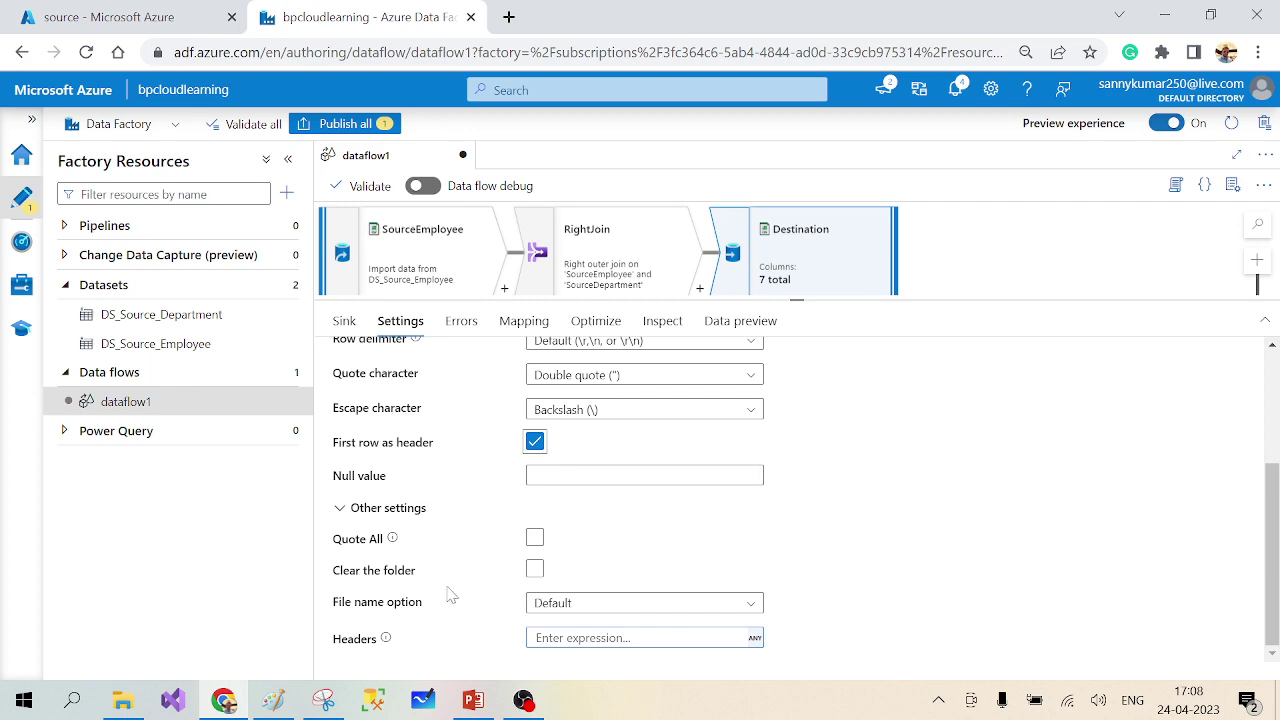
# Set the sink to output to a single file with a name starting with DepartmentWith, using a single partition.
pyautogui.click(744, 606)
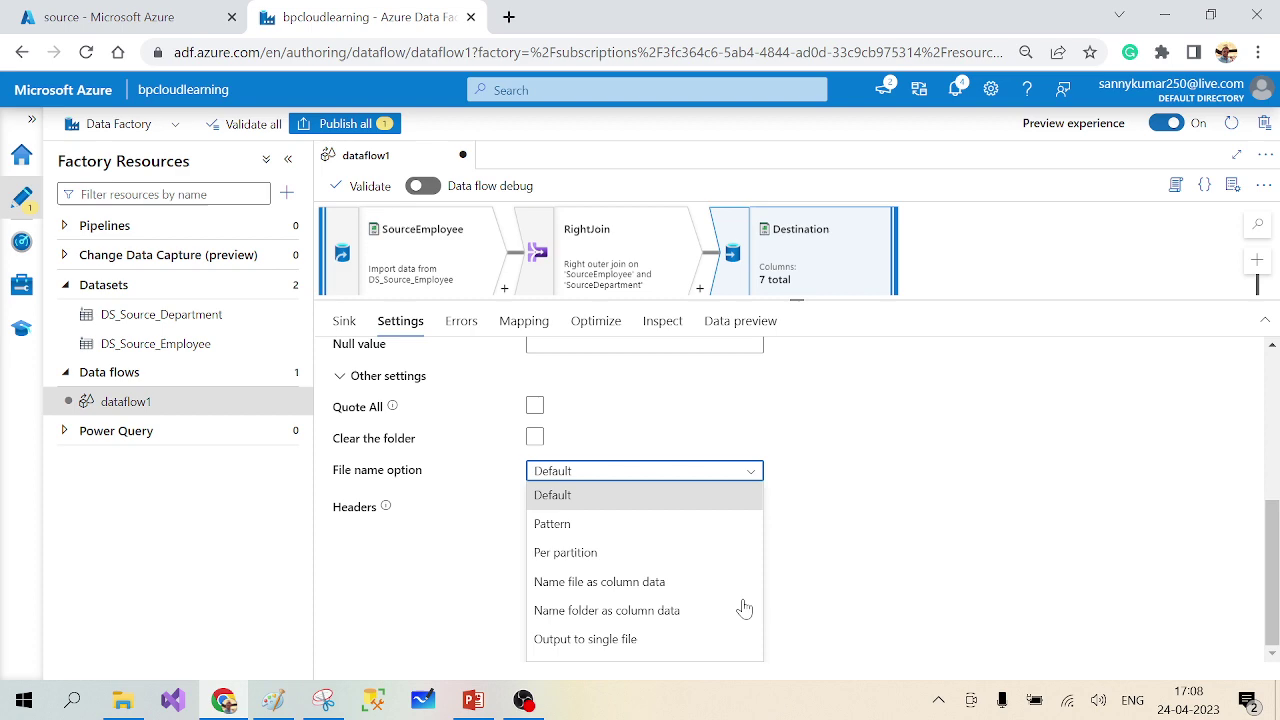
pyautogui.click(581, 639)
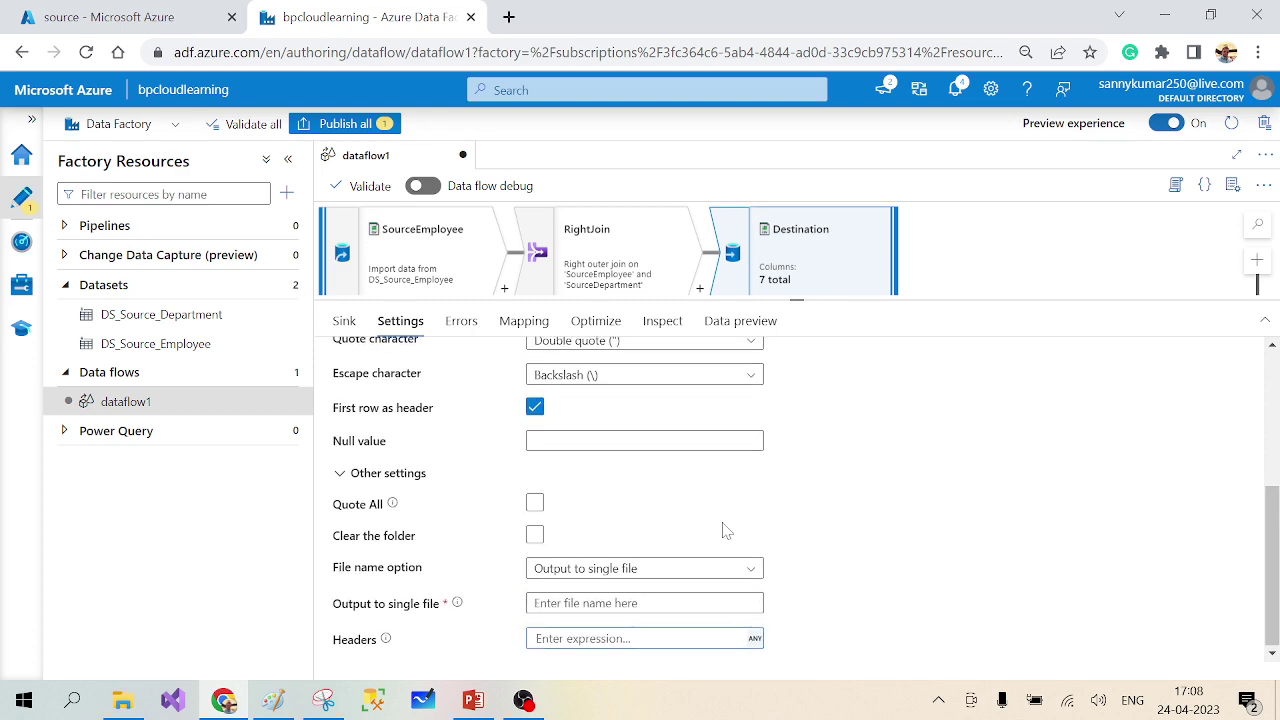
pyautogui.click(590, 603)
pyautogui.write('Em')
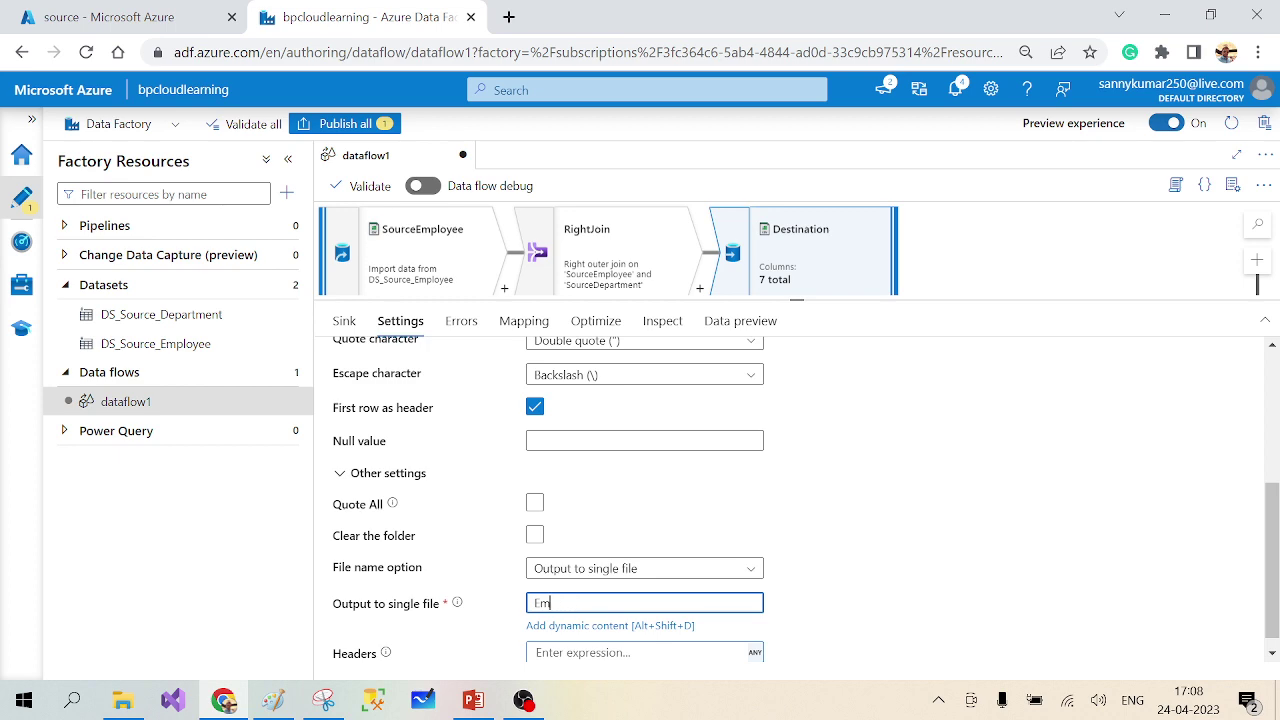
pyautogui.press('BackSpace')
pyautogui.press('BackSpace')
pyautogui.write('DepartmentWith')
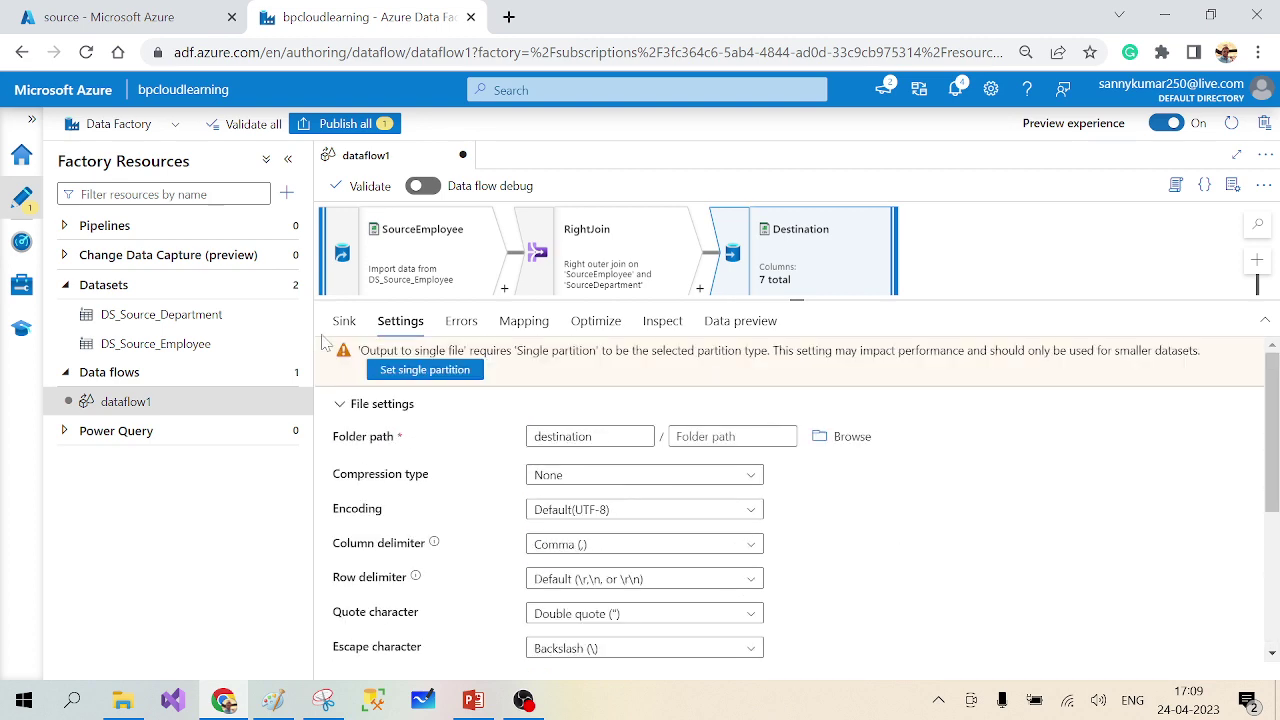
pyautogui.click(436, 370)
pyautogui.scroll(-2, 823, 457)
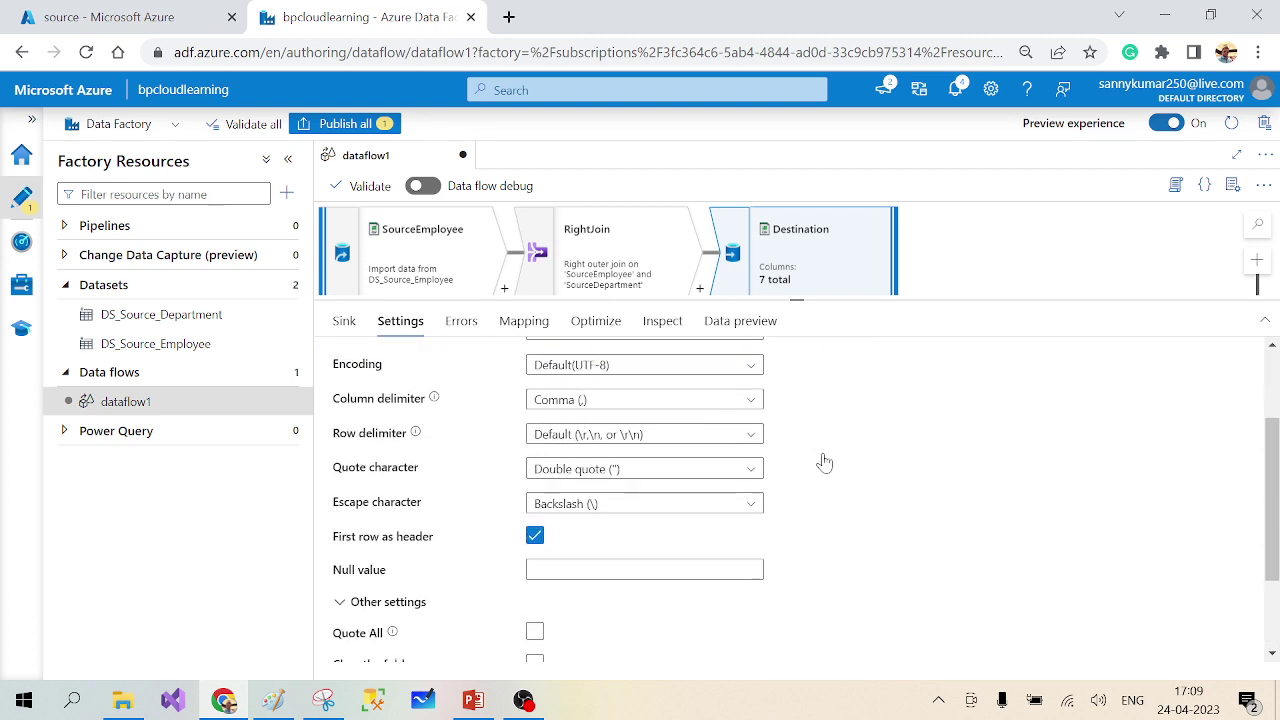
pyautogui.scroll(2, 823, 460)
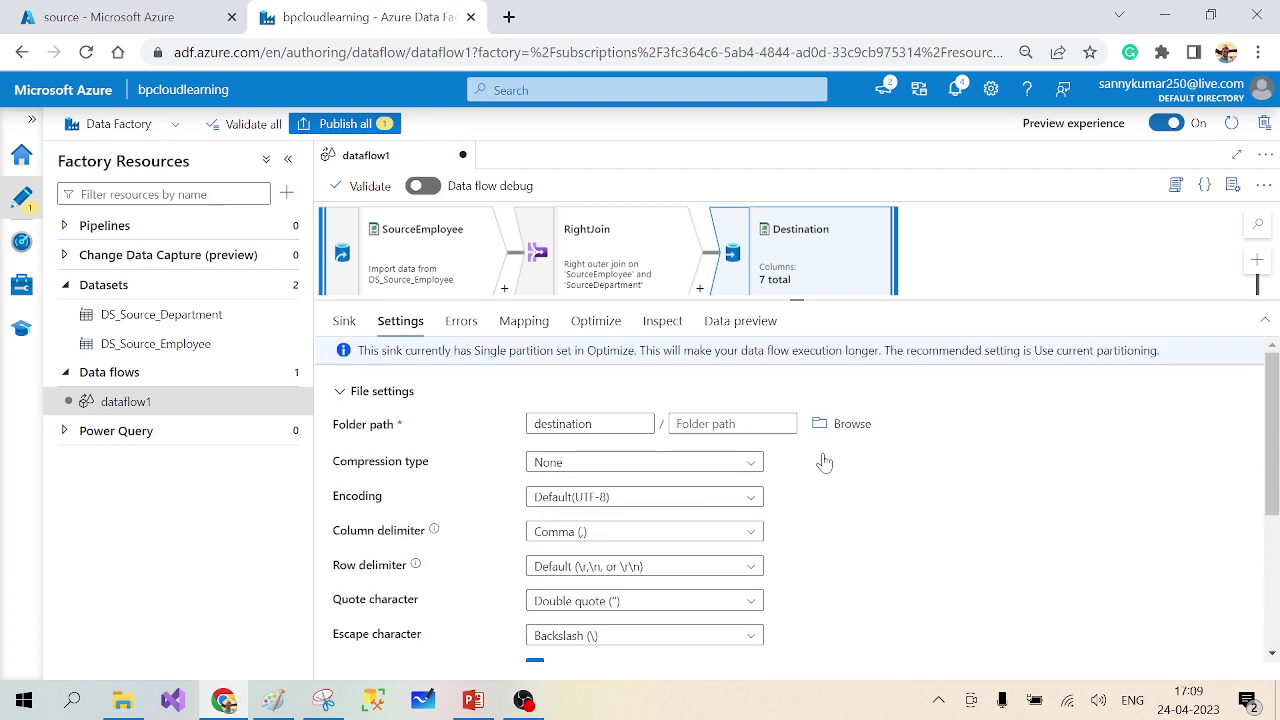
# Turn on data flow debug with AutoResolveIntegrationRuntime and a 1 hour time to live.
pyautogui.click(421, 187)
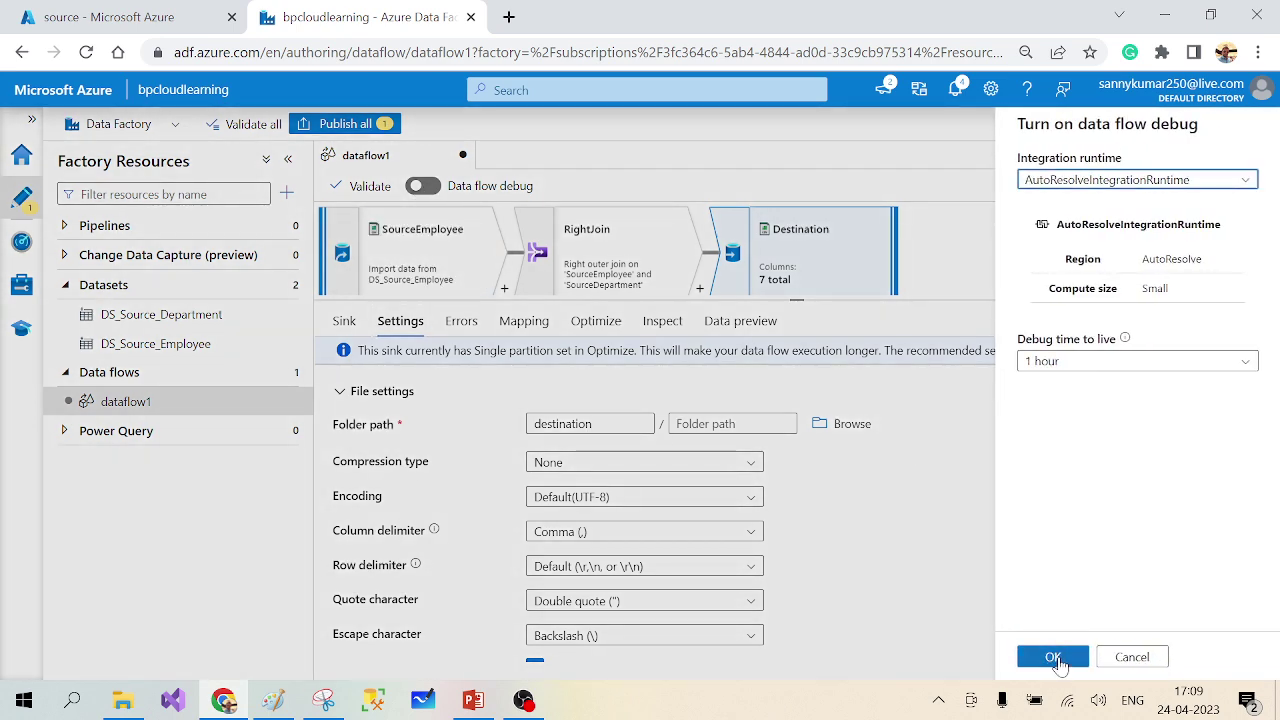
pyautogui.click(1053, 657)
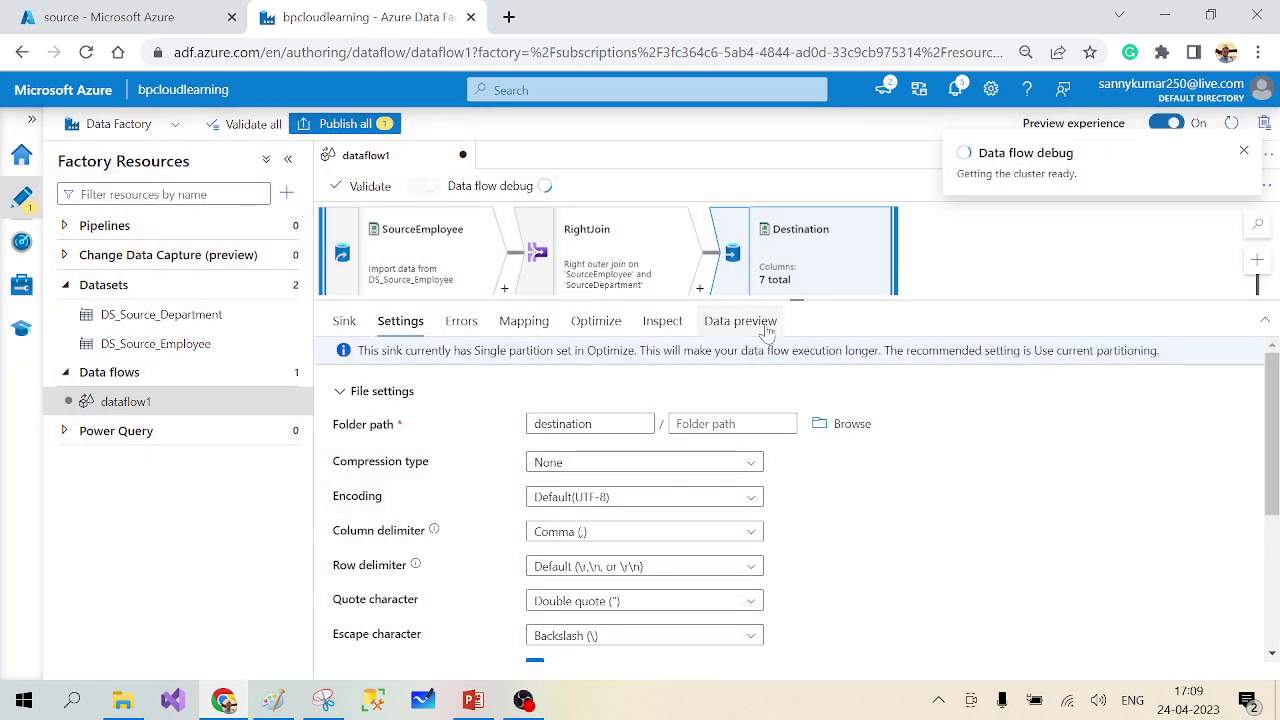
pyautogui.moveTo(800, 300); pyautogui.dragTo(797, 512)
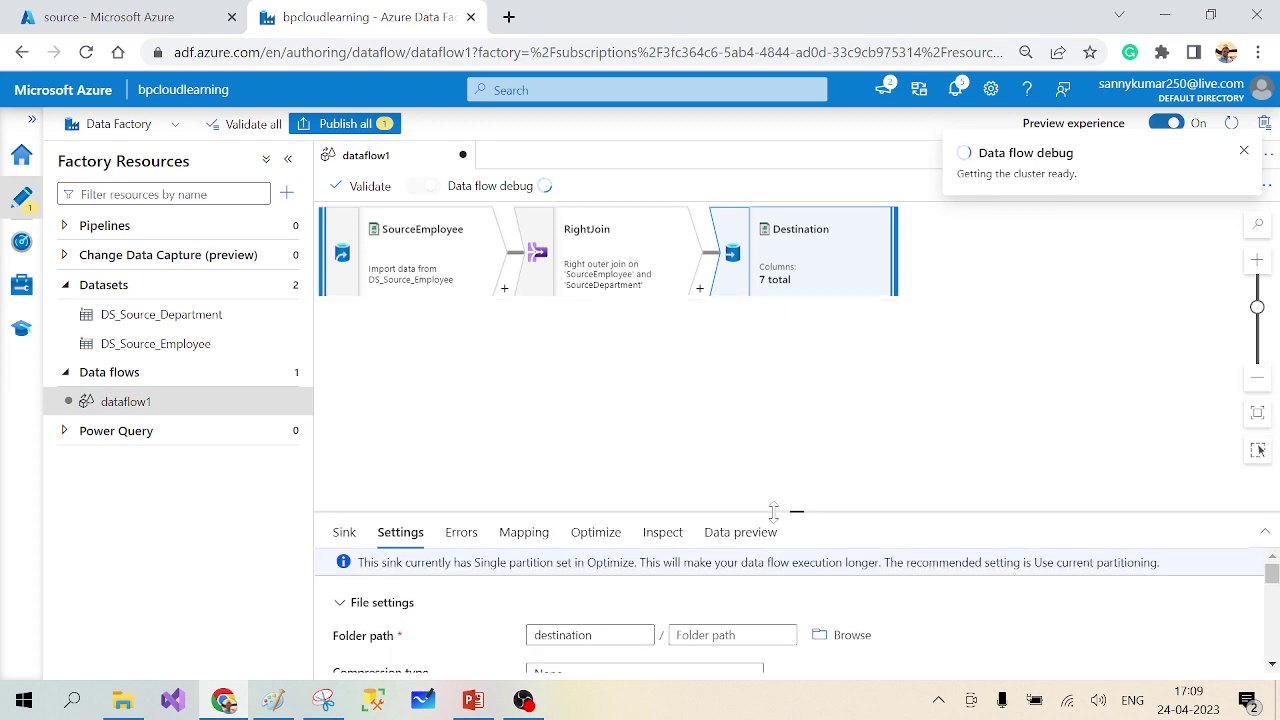
pyautogui.click(845, 428)
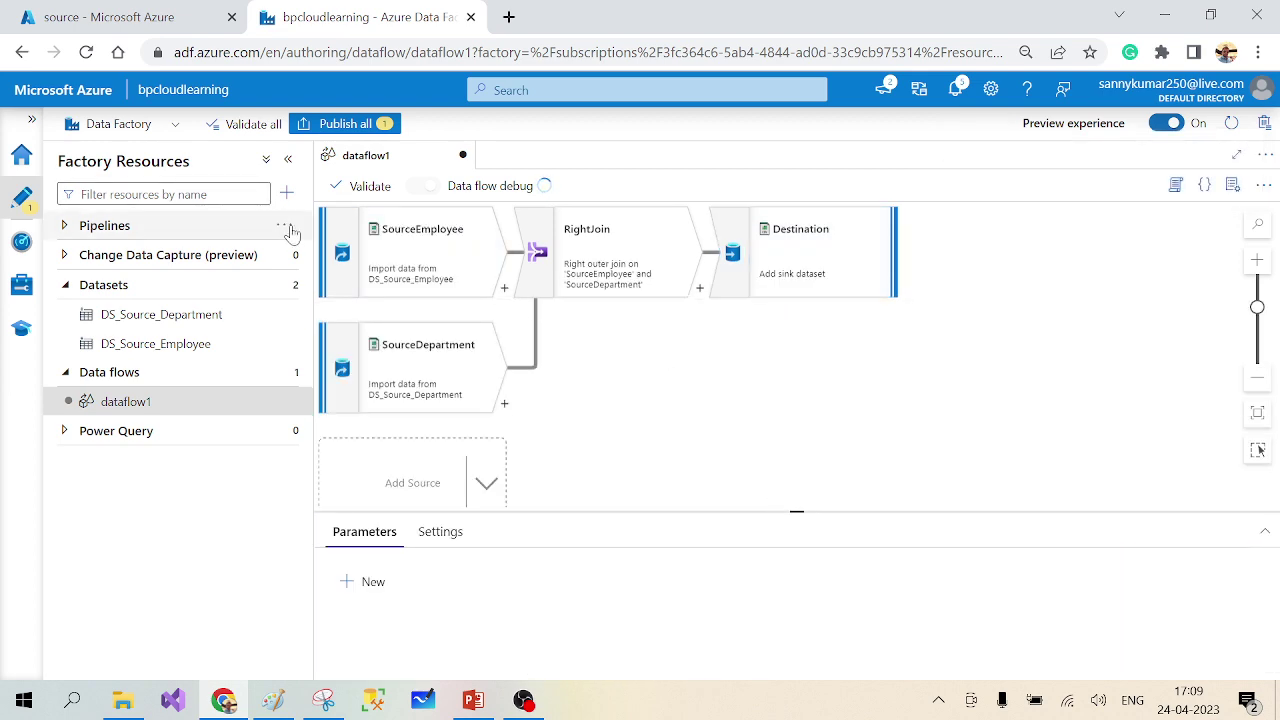
# Create a new pipeline, add dataflow1 to it as a Data flow activity, and close the pipeline's properties.
pyautogui.click(286, 227)
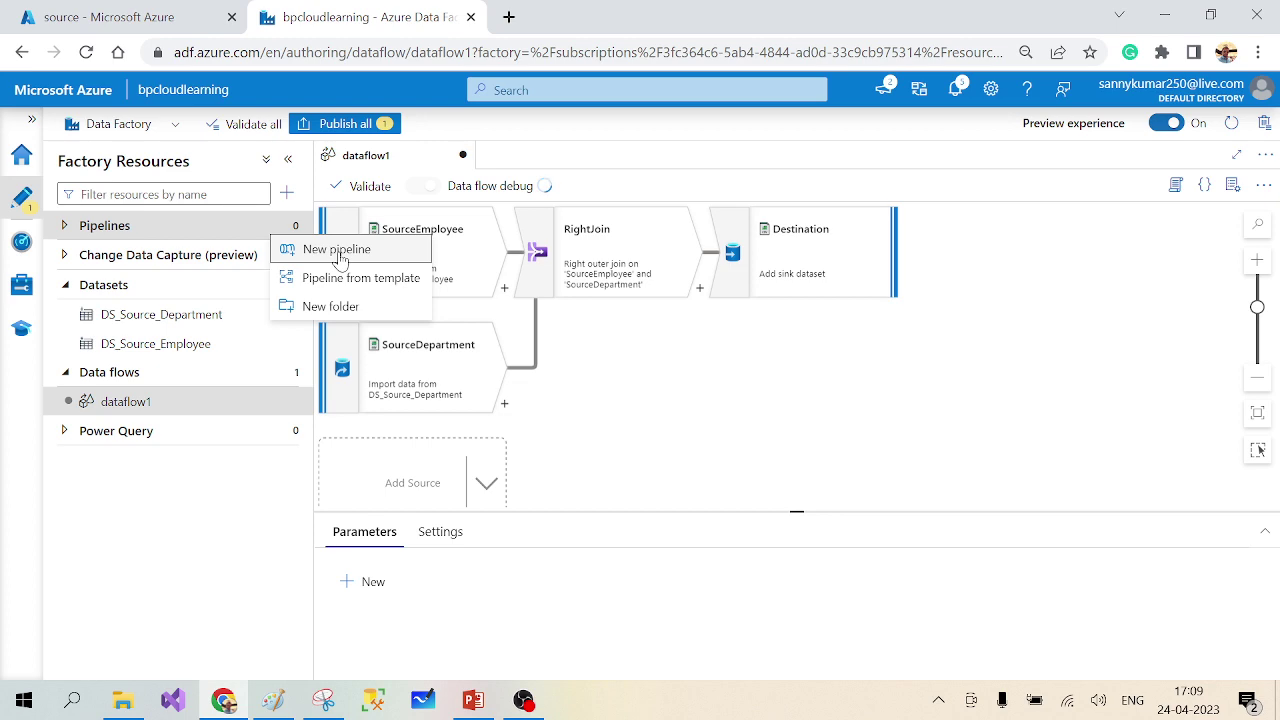
pyautogui.click(326, 250)
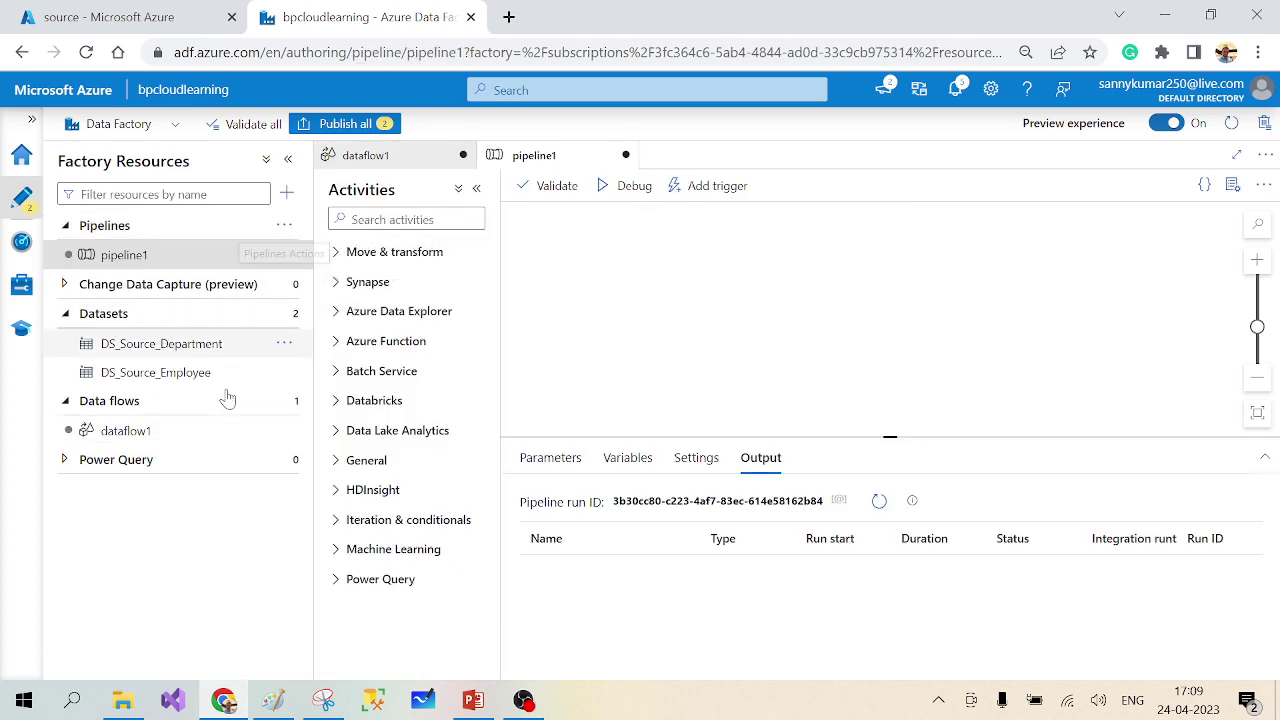
pyautogui.moveTo(117, 437); pyautogui.dragTo(662, 258)
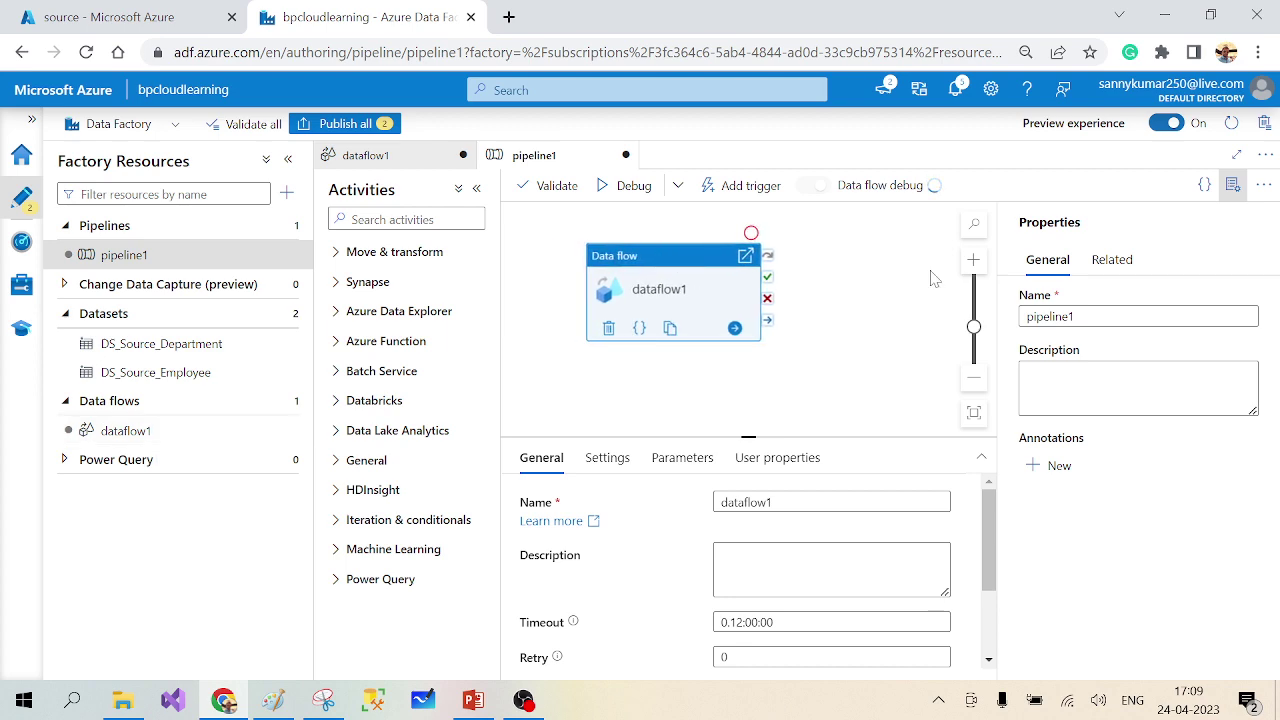
pyautogui.click(1231, 185)
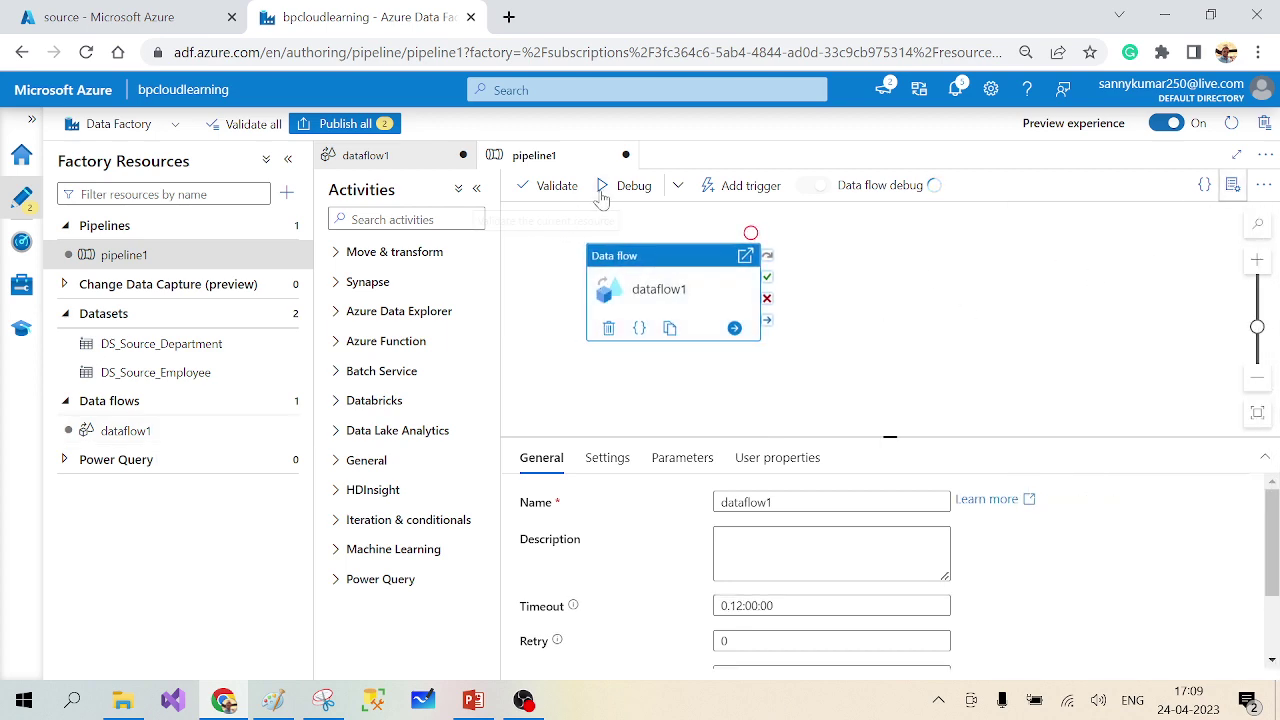
# Start a debug run of pipeline1.
pyautogui.click(813, 185)
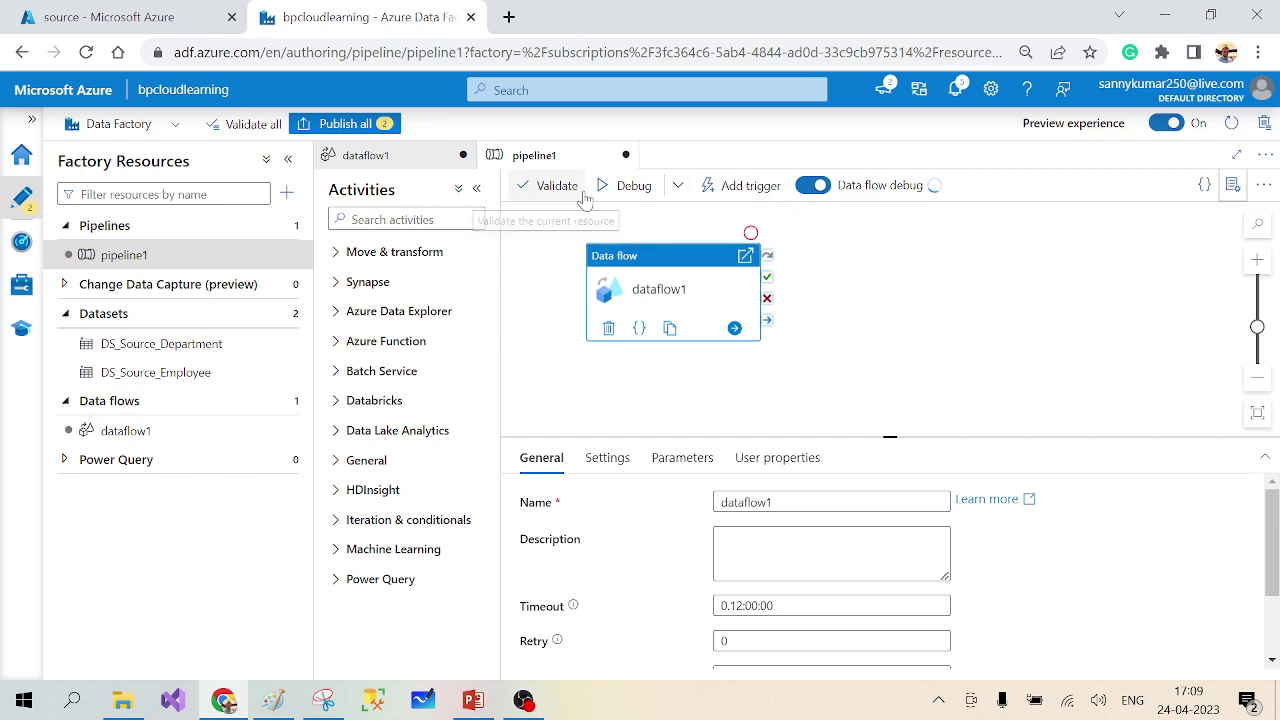
pyautogui.click(622, 190)
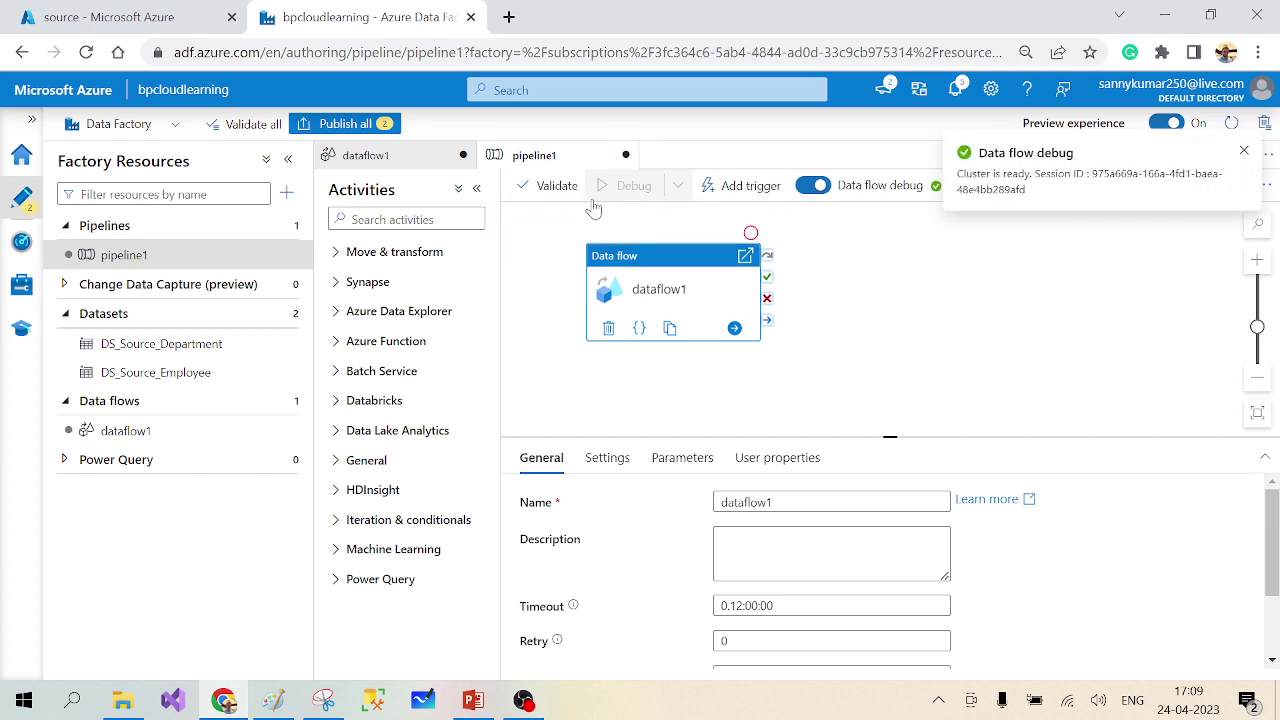
# Dismiss the debug cluster notification and enlarge the view of pipeline1's debug run output.
pyautogui.click(1243, 152)
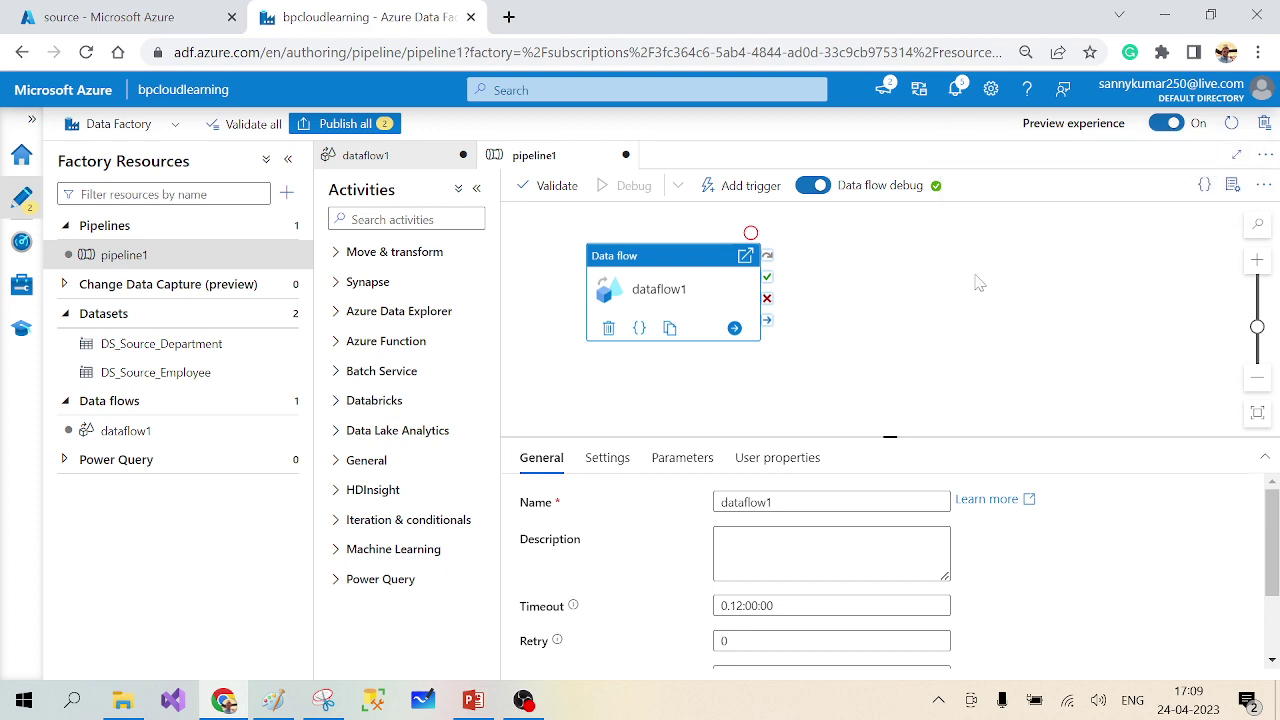
pyautogui.click(707, 405)
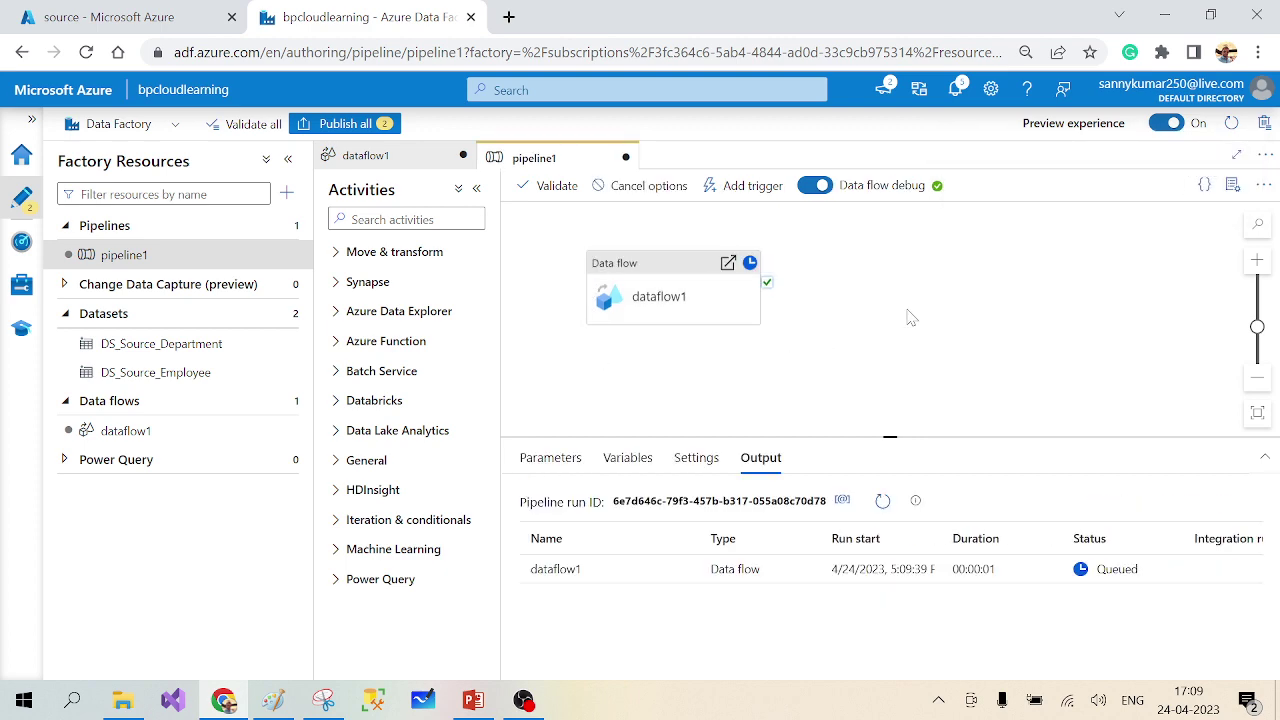
pyautogui.moveTo(888, 438); pyautogui.dragTo(888, 378)
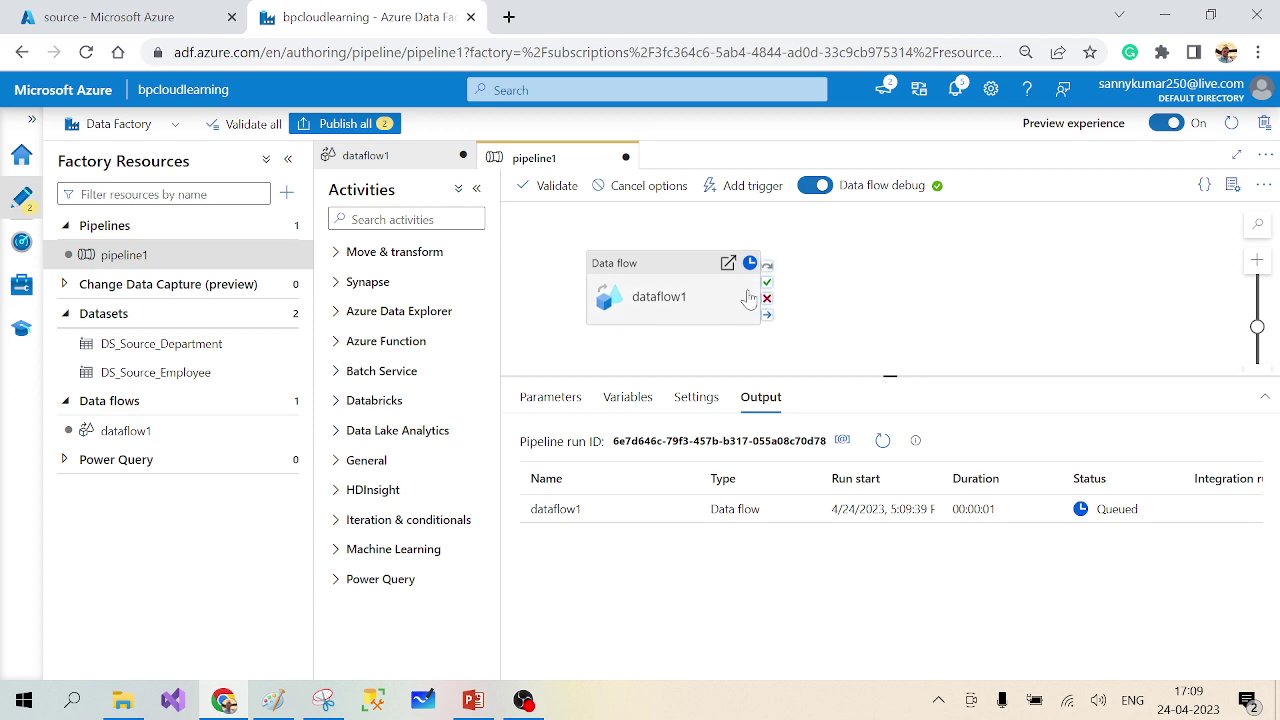
# Load the data preview of the Destination sink in dataflow1 and enlarge the preview area.
pyautogui.click(352, 158)
pyautogui.scroll(-1, 697, 482)
pyautogui.scroll(1, 700, 484)
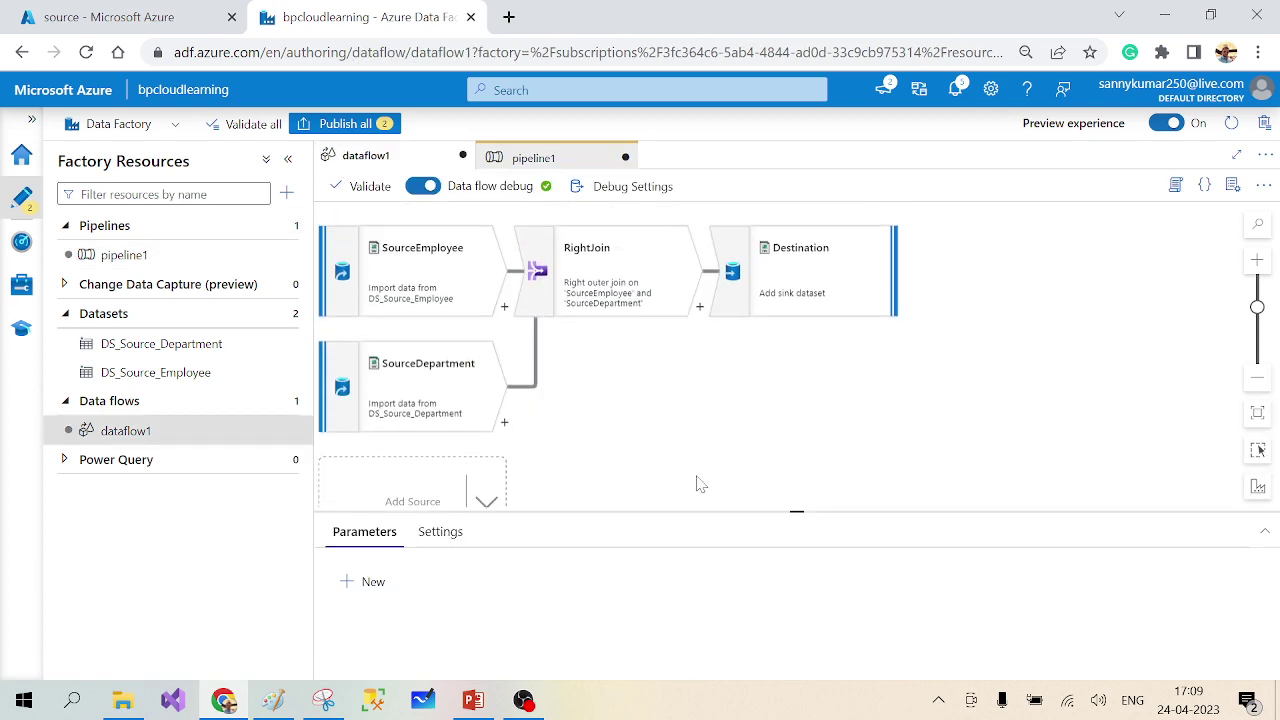
pyautogui.click(783, 312)
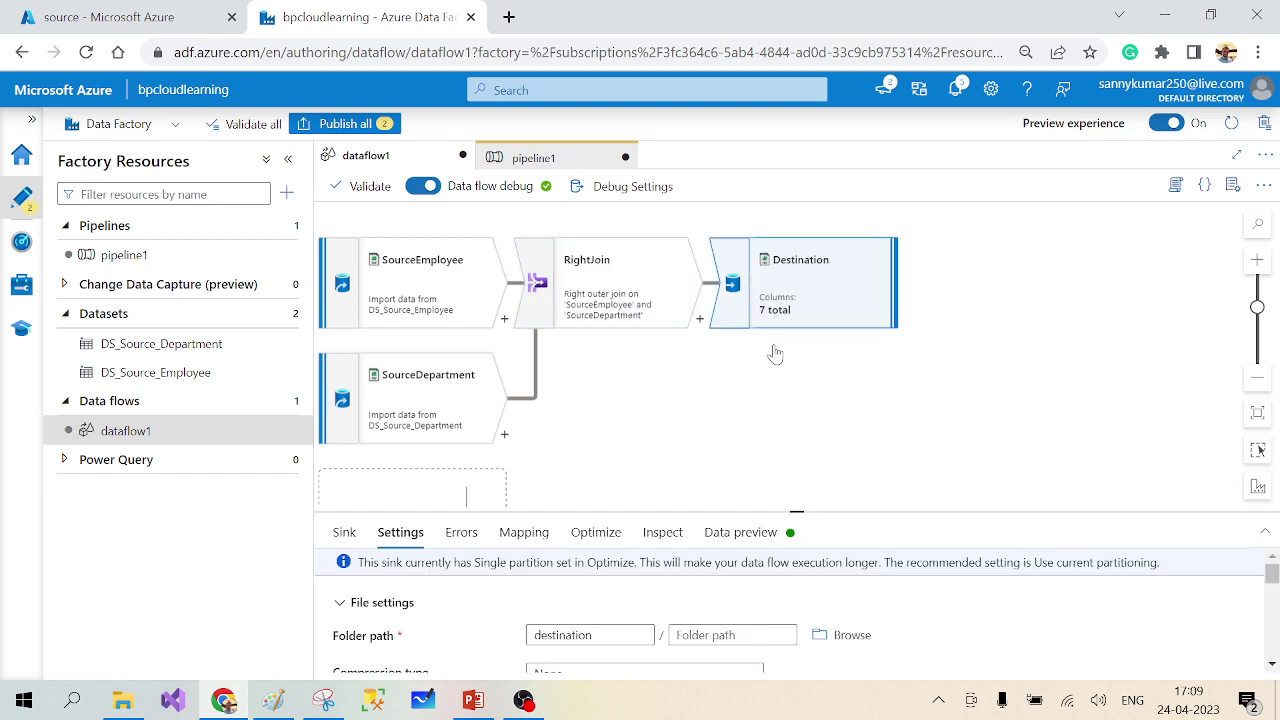
pyautogui.moveTo(796, 510); pyautogui.dragTo(797, 428)
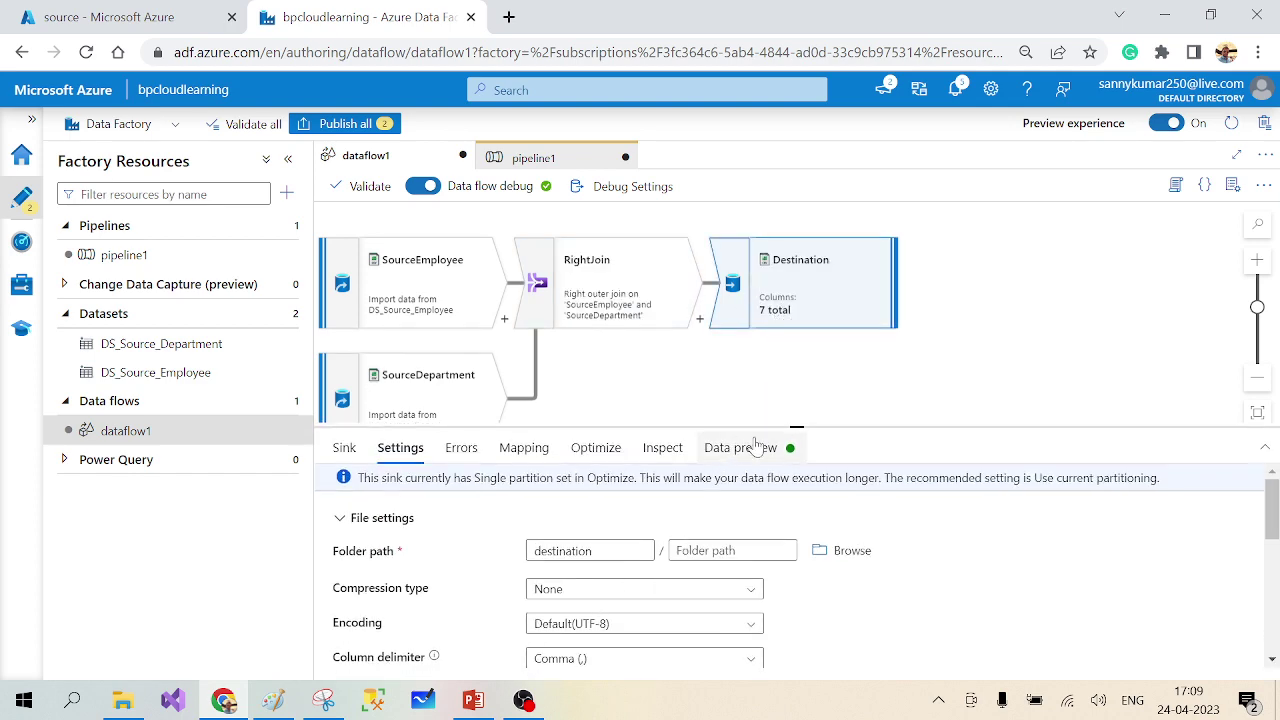
pyautogui.click(740, 447)
pyautogui.click(380, 519)
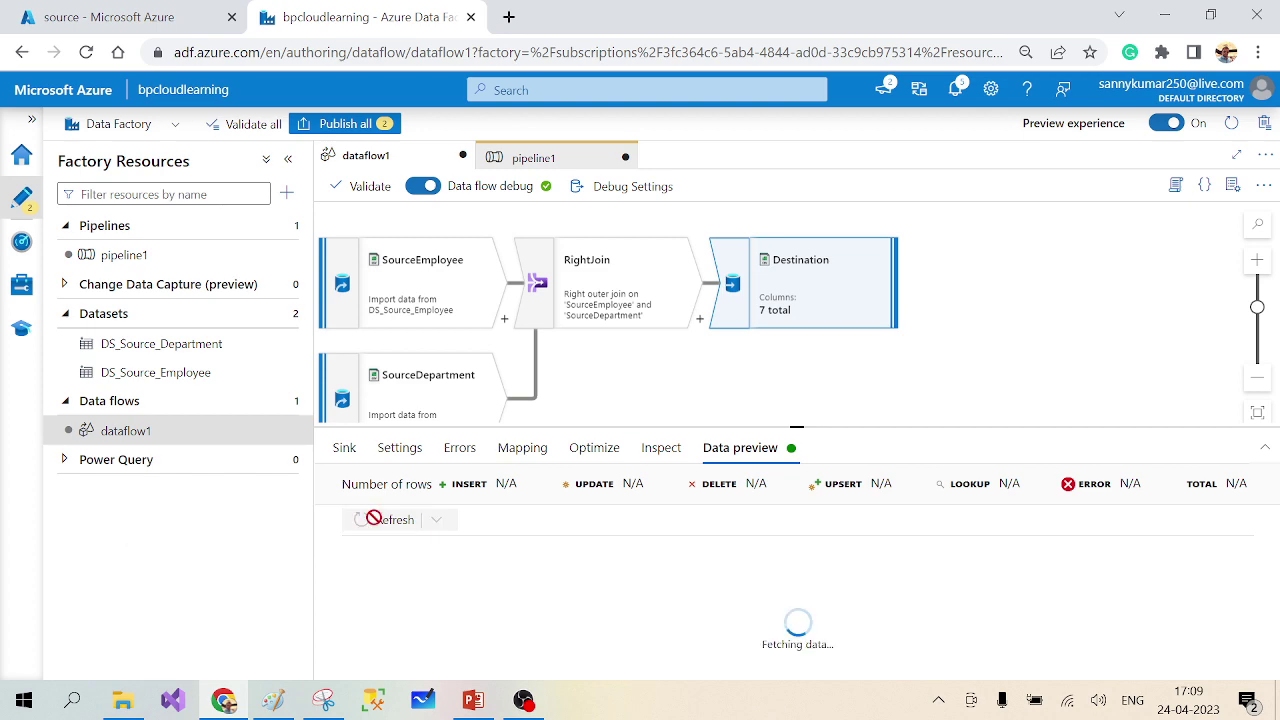
pyautogui.moveTo(797, 422); pyautogui.dragTo(797, 394)
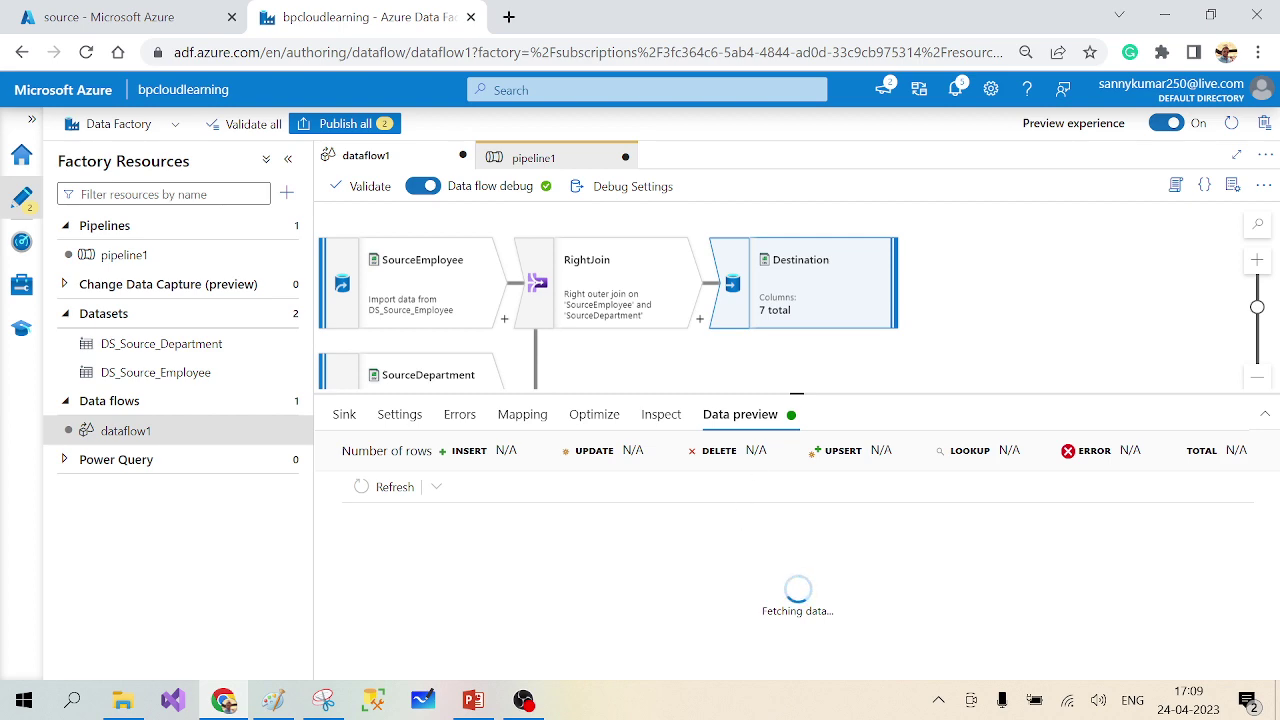
pyautogui.moveTo(797, 392); pyautogui.dragTo(794, 376)
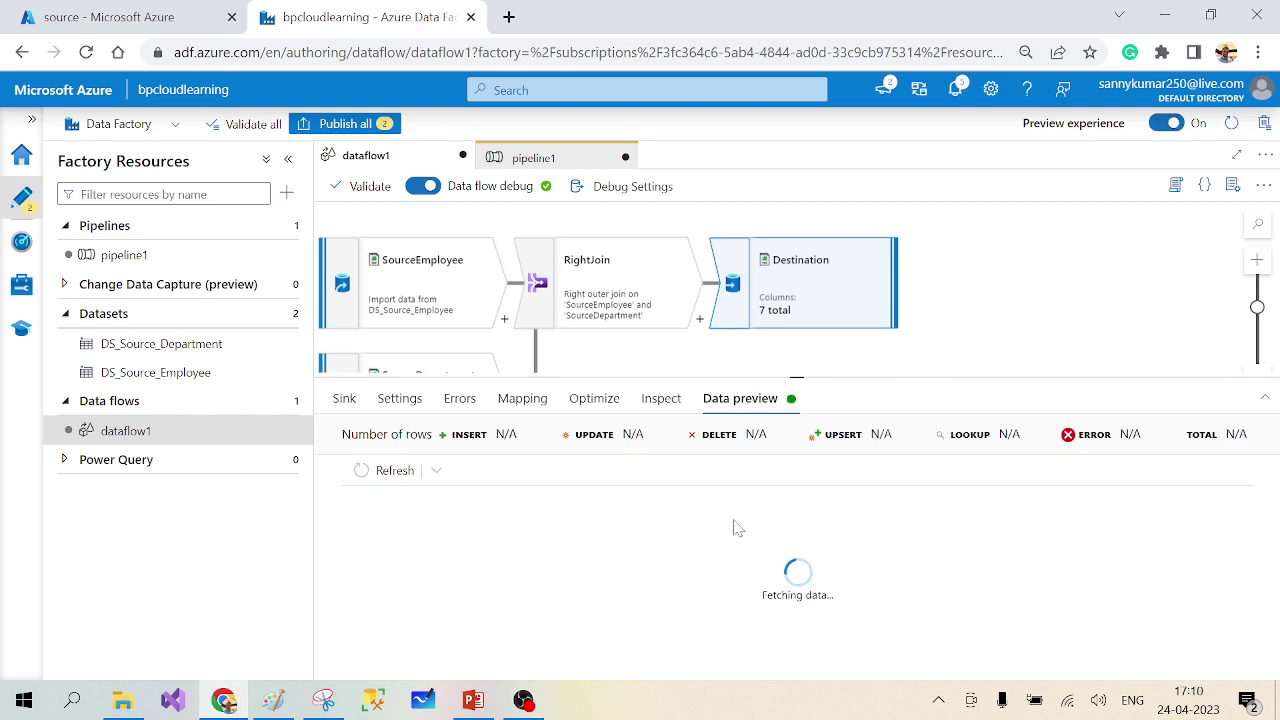
# Switch to the Azure portal, open the destination container of the storage account, and refresh its blob list.
pyautogui.click(200, 18)
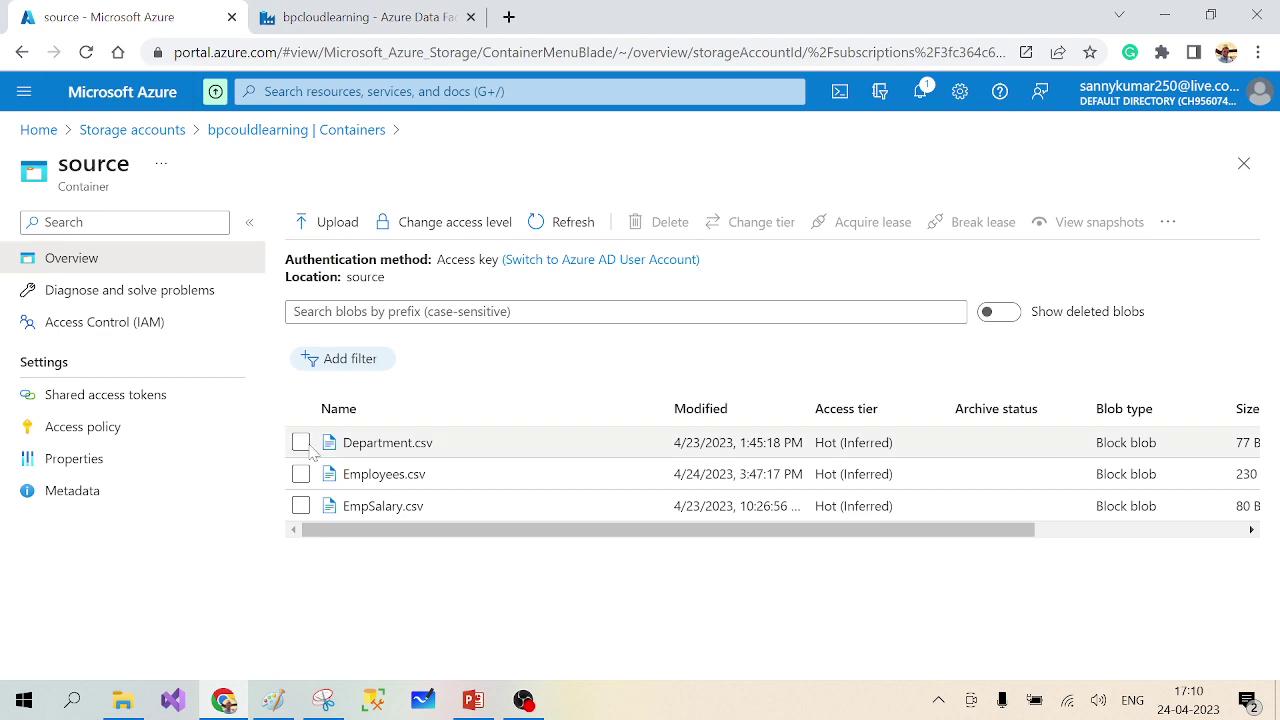
pyautogui.click(1243, 163)
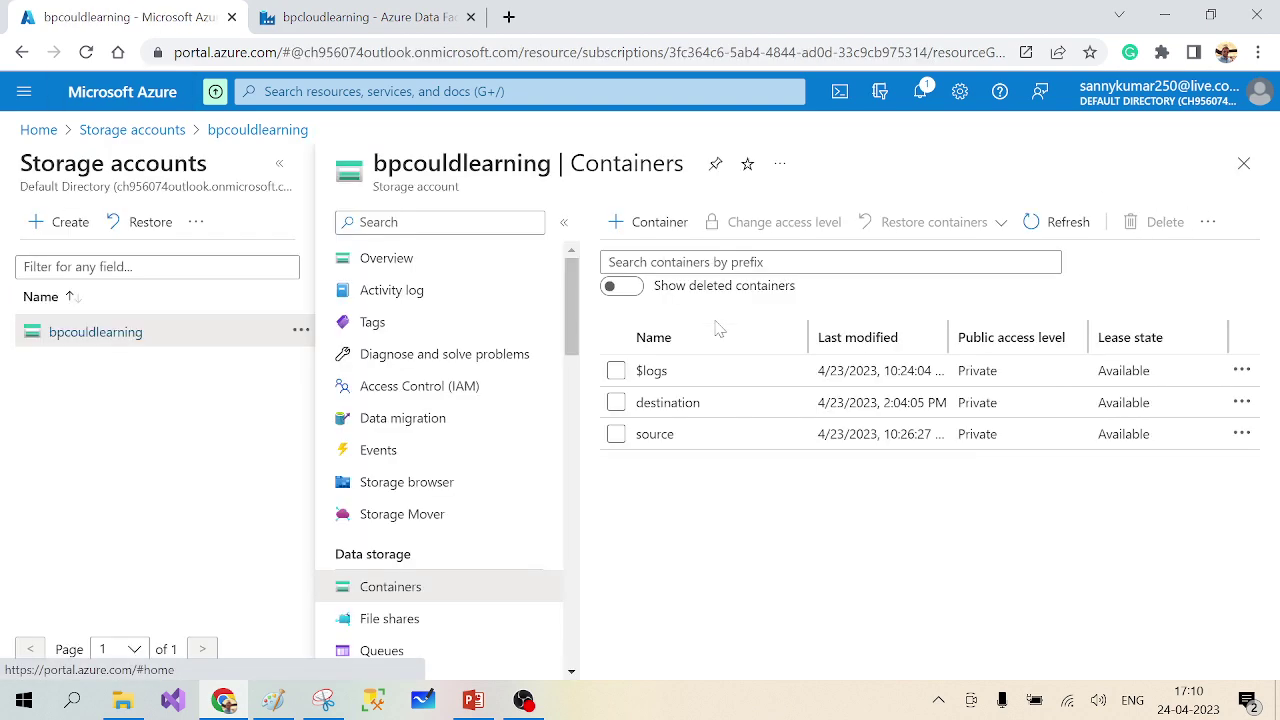
pyautogui.click(668, 403)
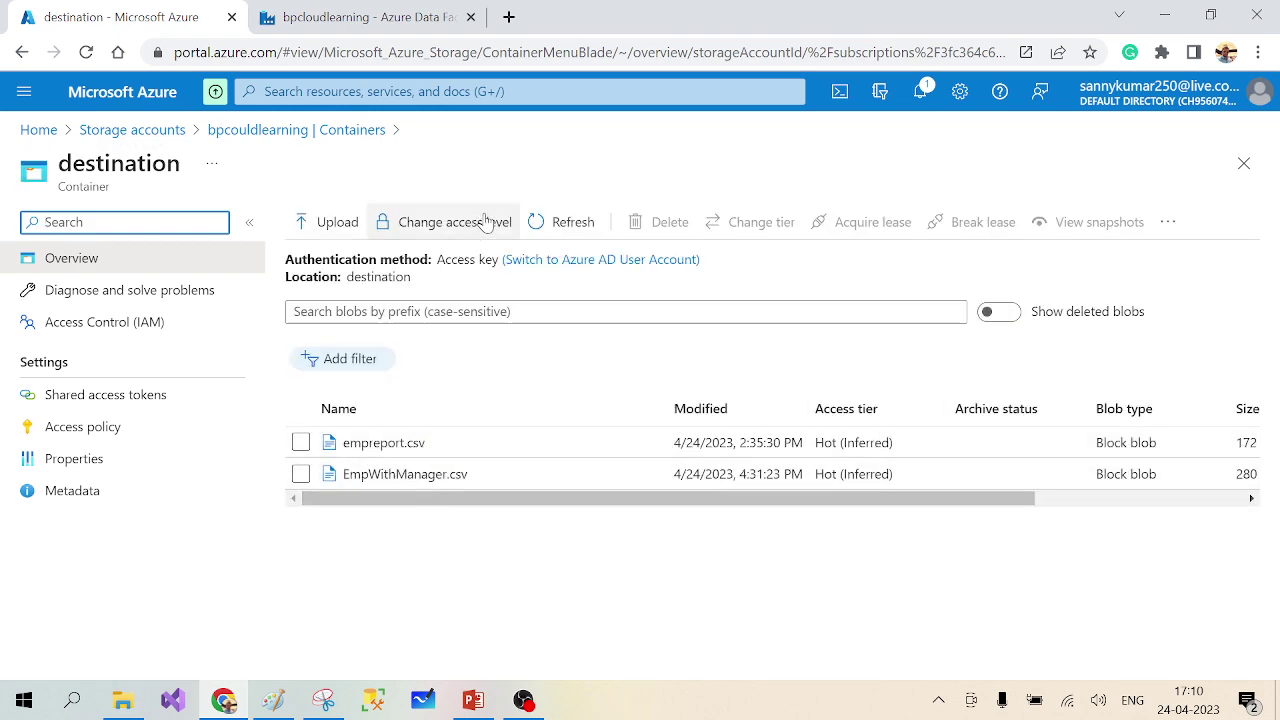
pyautogui.click(540, 228)
pyautogui.click(540, 228)
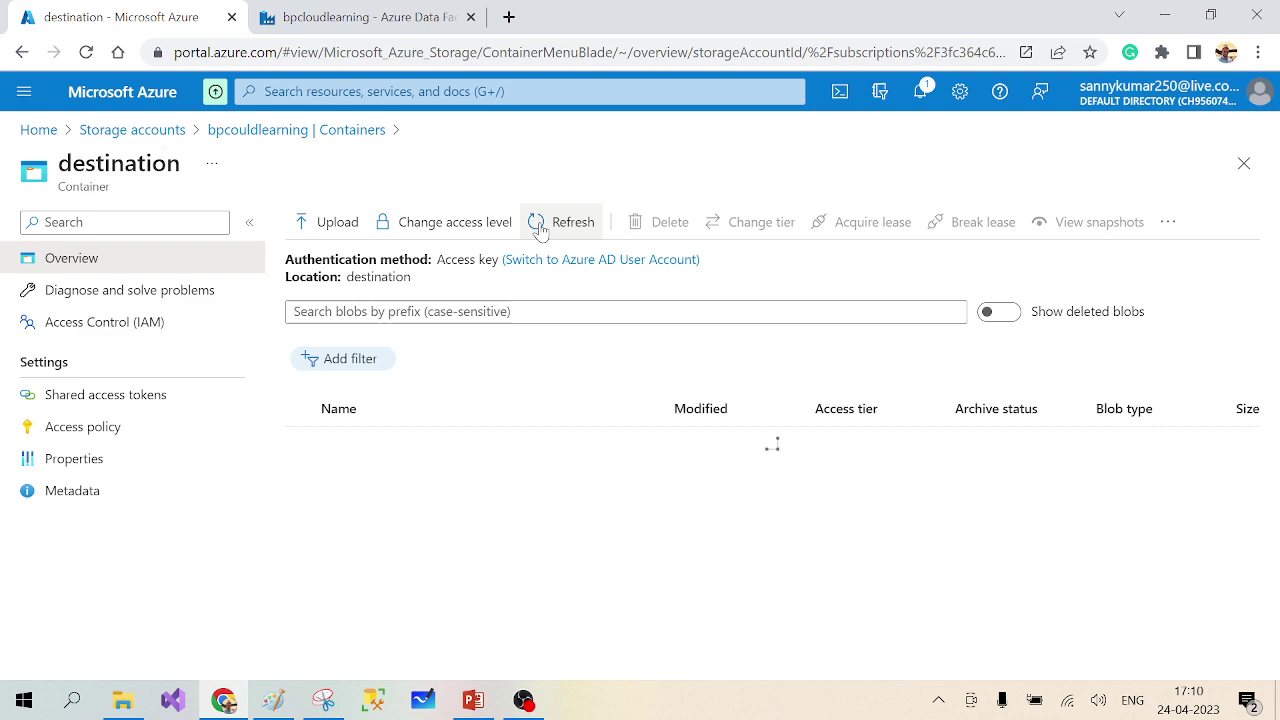
pyautogui.click(540, 228)
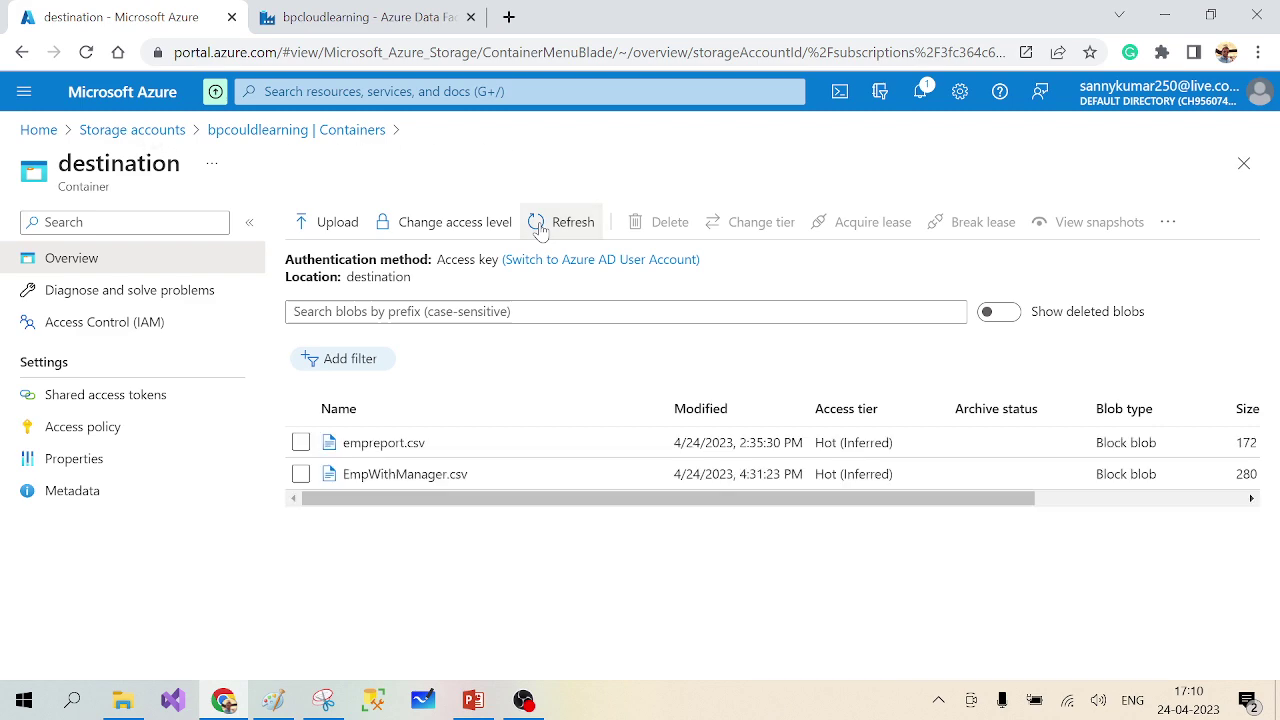
# Delete empreport.csv and EmpWithManager.csv from the destination container, including their blob snapshots.
pyautogui.click(301, 443)
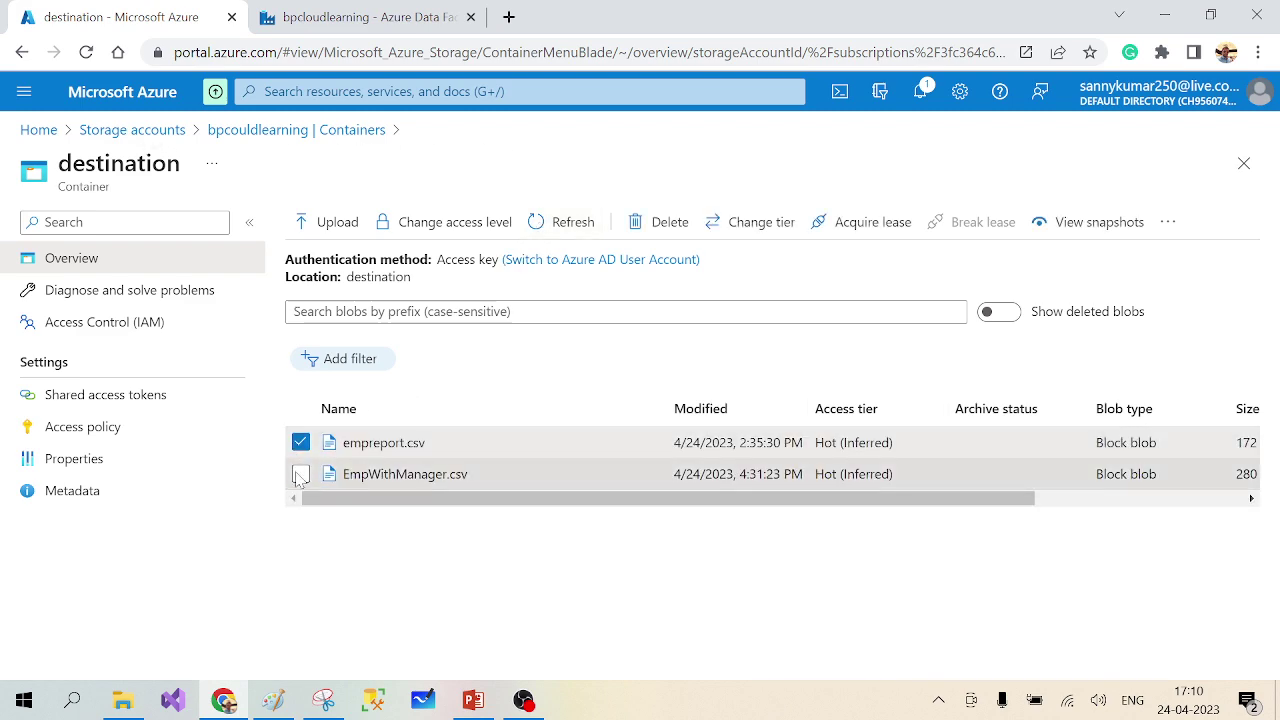
pyautogui.click(301, 474)
pyautogui.click(658, 226)
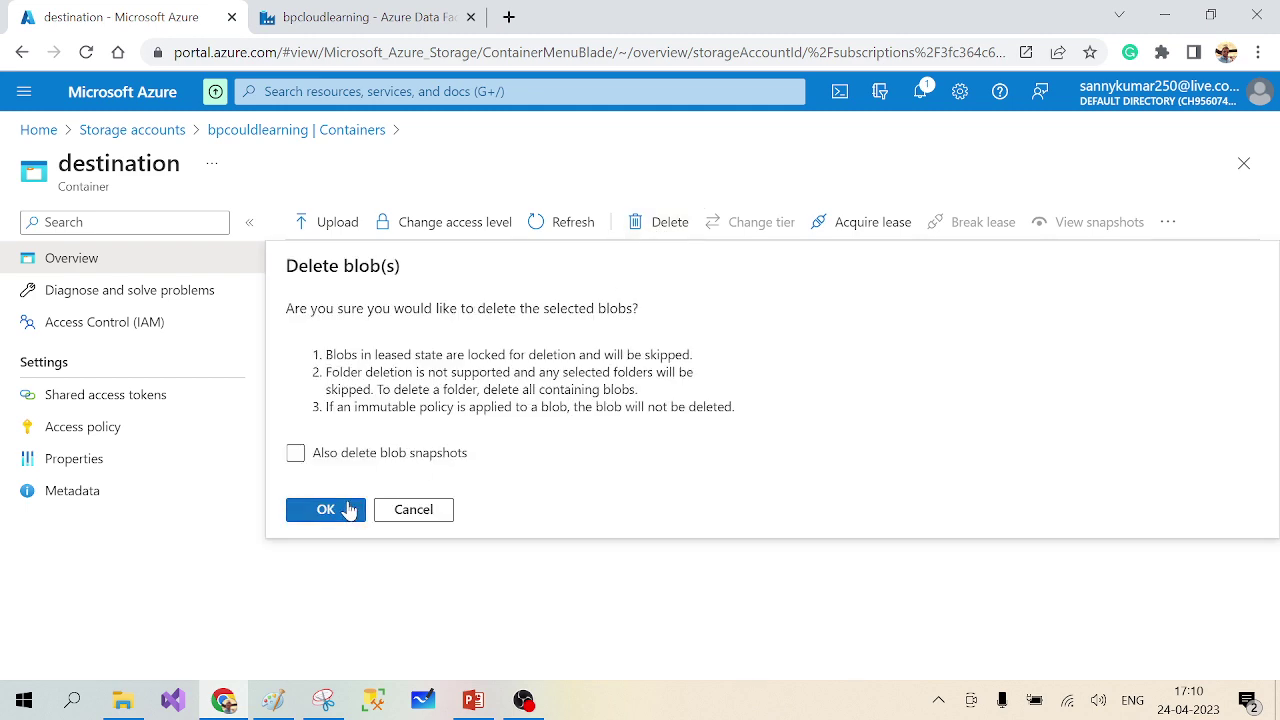
pyautogui.click(325, 510)
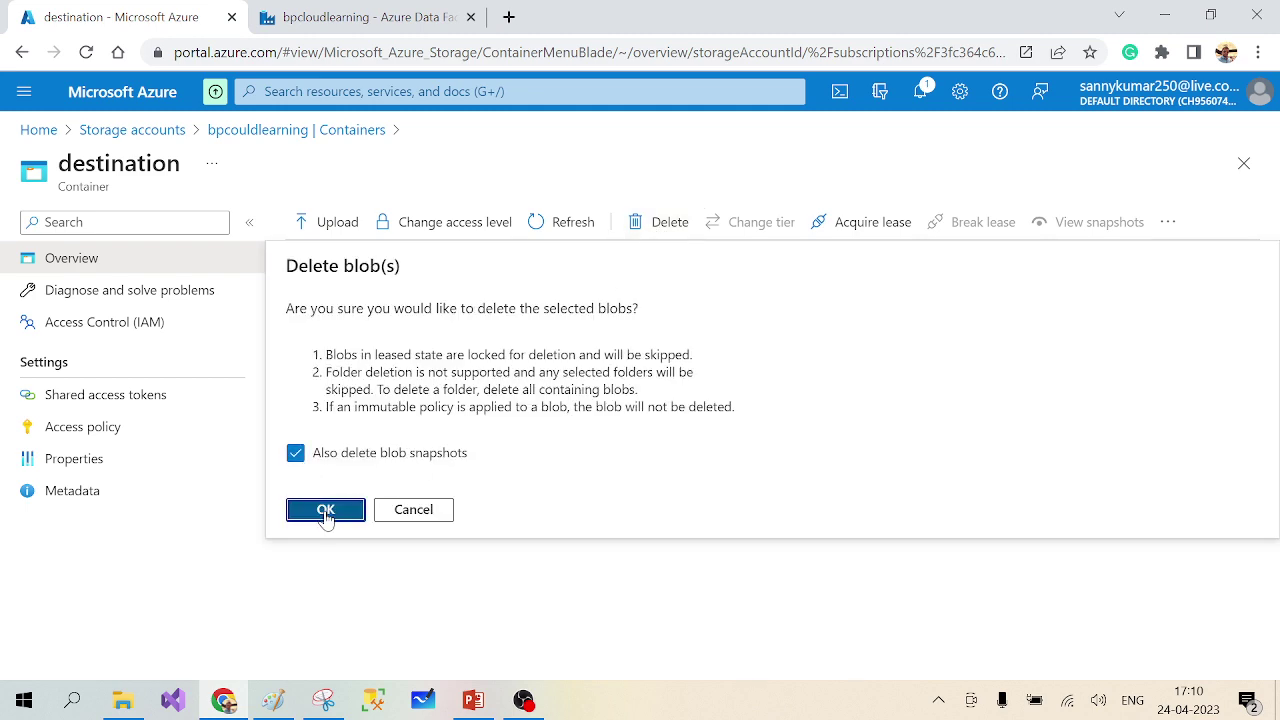
# Return to Azure Data Factory, refresh pipeline1's debug run status, and review the Destination sink's data preview in dataflow1.
pyautogui.click(360, 17)
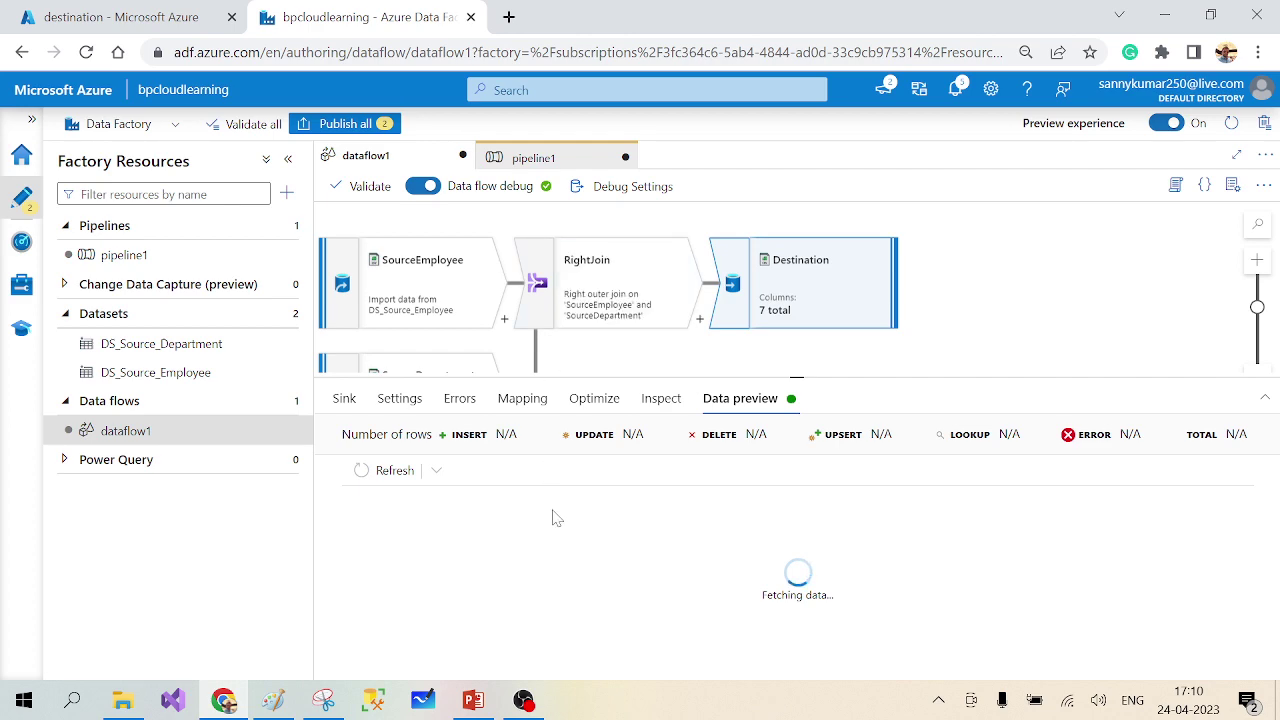
pyautogui.click(537, 158)
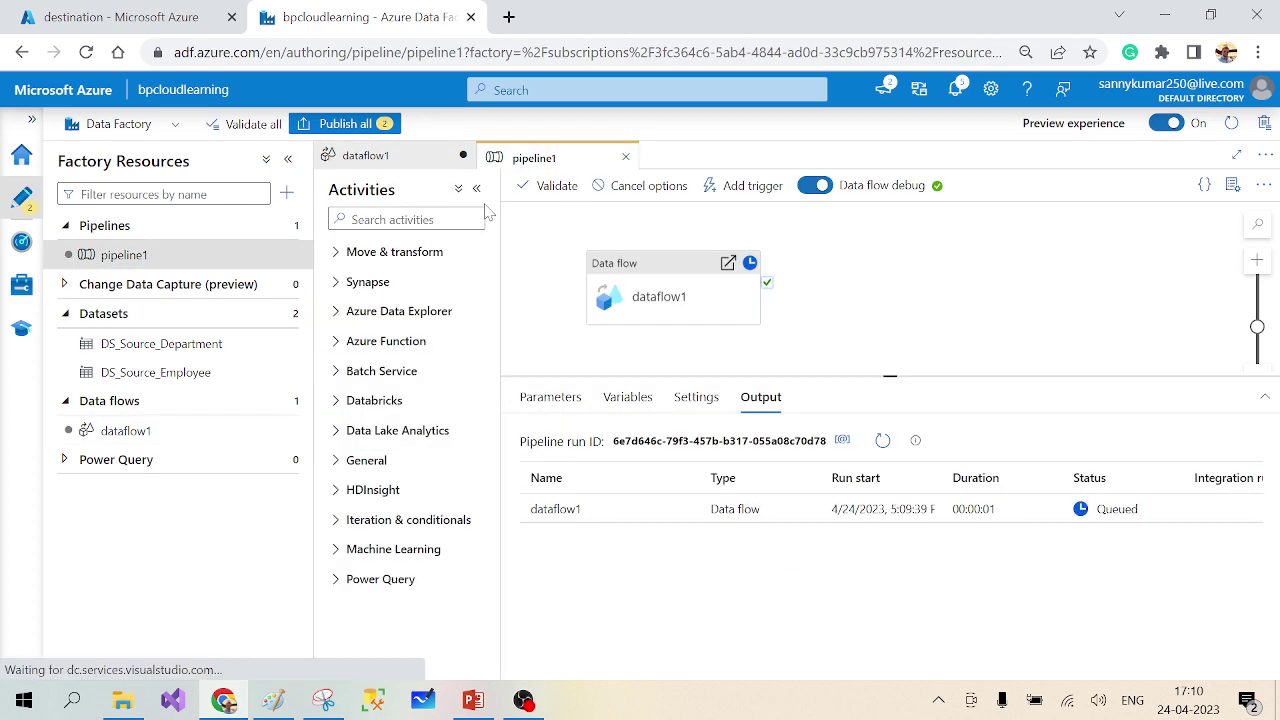
pyautogui.click(882, 441)
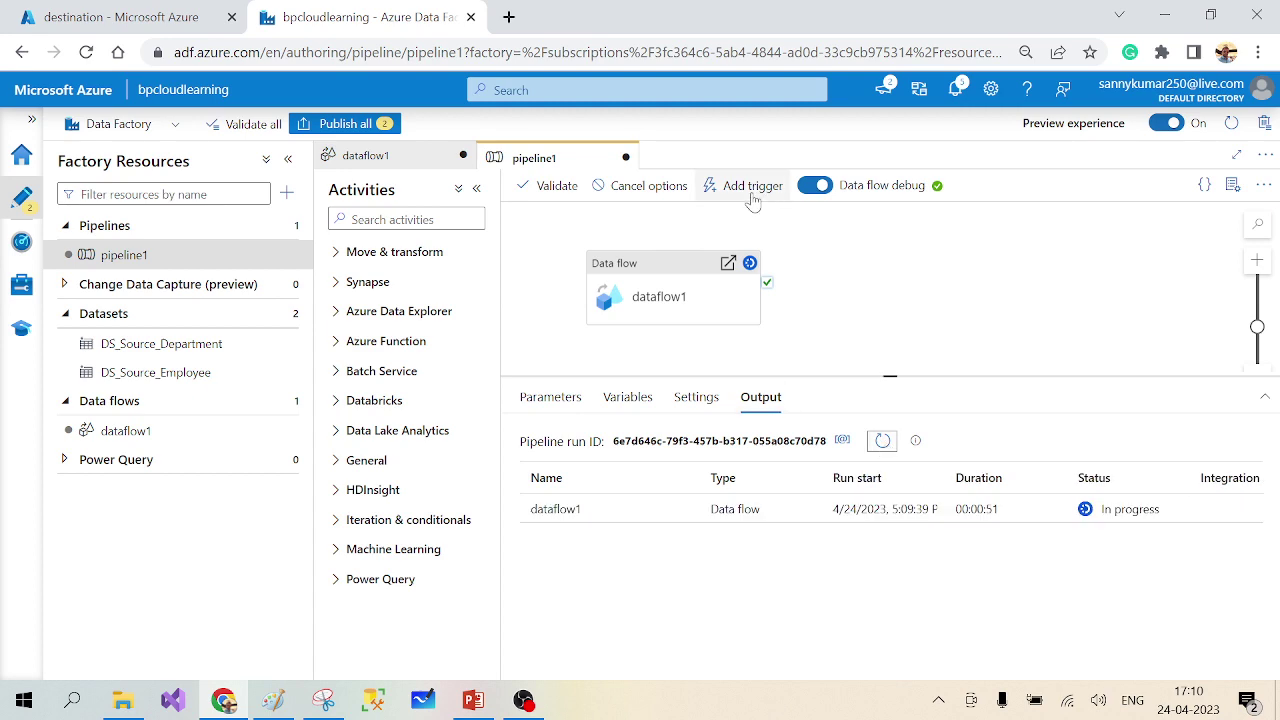
pyautogui.click(363, 156)
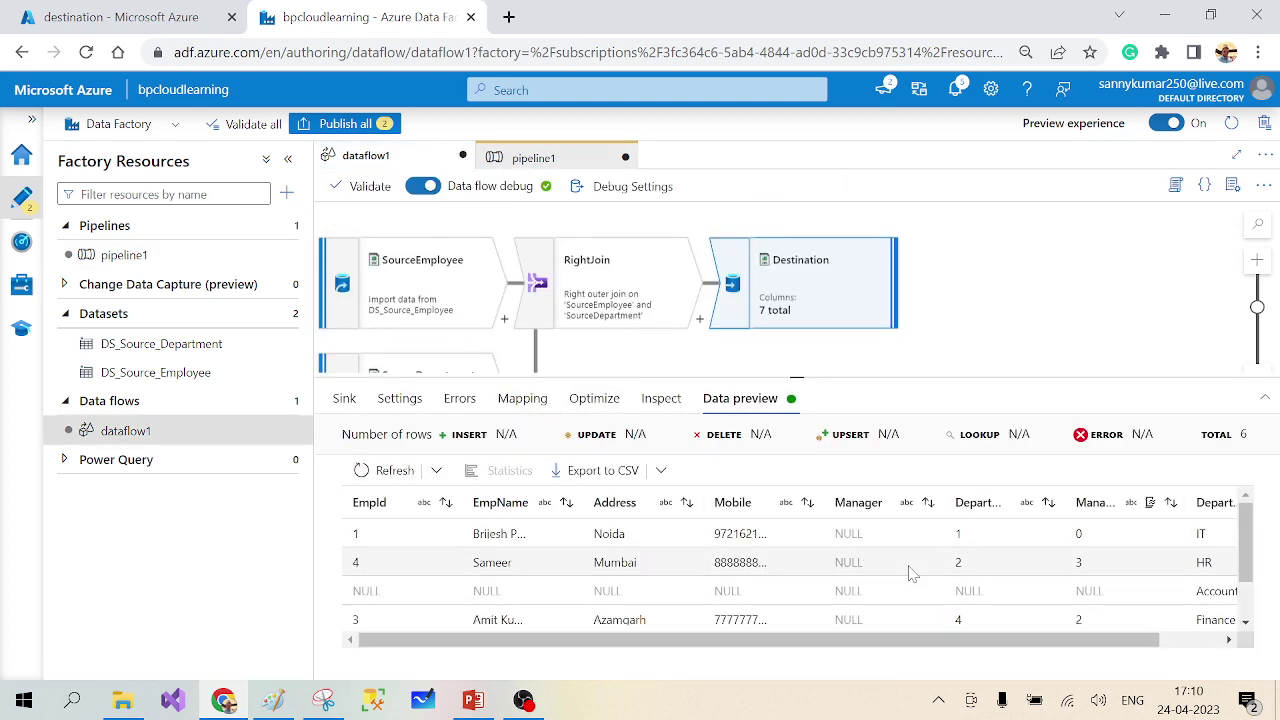
pyautogui.moveTo(838, 651)
pyautogui.mouseDown()
pyautogui.moveTo(1071, 637)
pyautogui.moveTo(840, 645)
pyautogui.mouseUp()
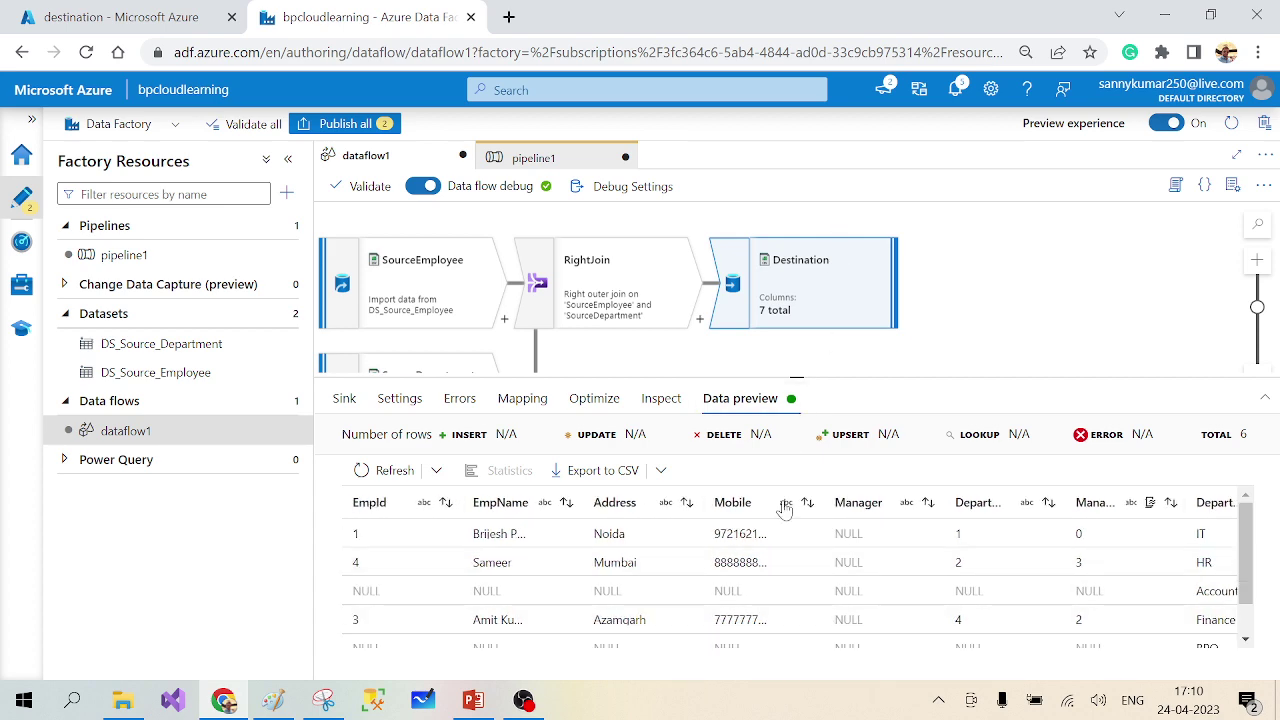
# Turn off auto mapping for the Destination sink and remove the EmpId and SourceEmployee@DepartmentId column mappings.
pyautogui.click(522, 398)
pyautogui.scroll(-1, 367, 520)
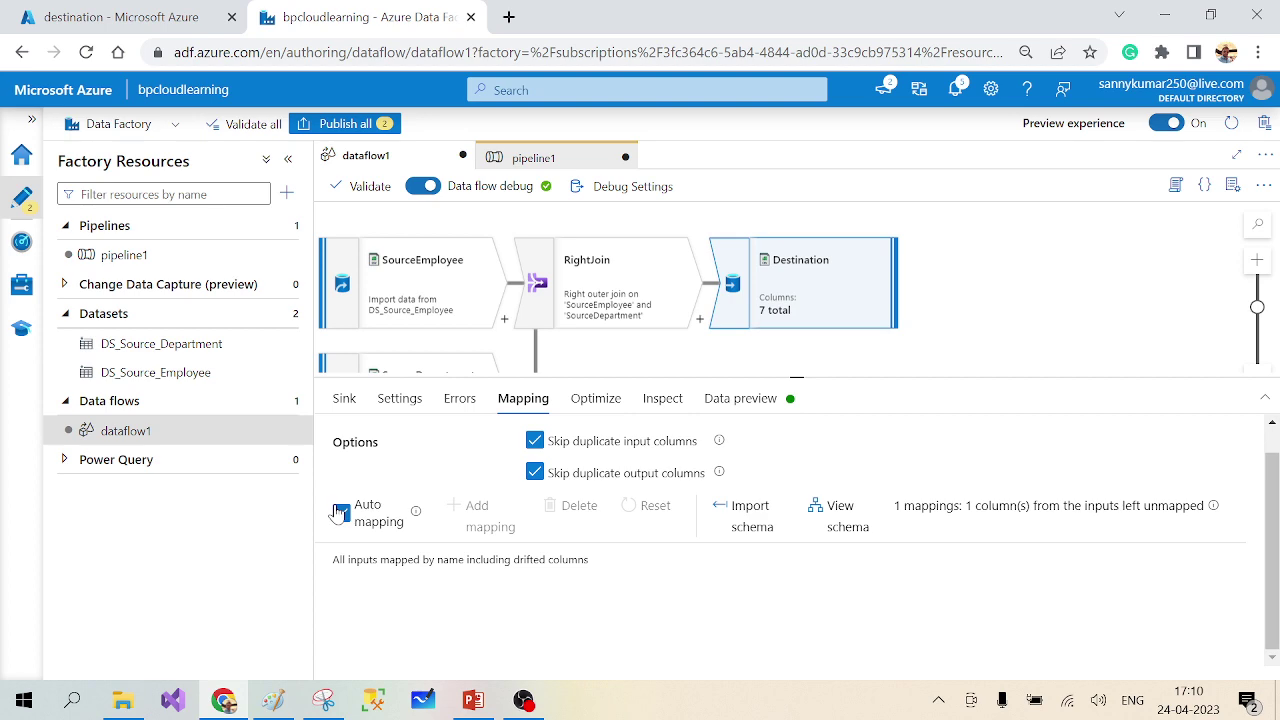
pyautogui.click(340, 513)
pyautogui.scroll(-3, 594, 563)
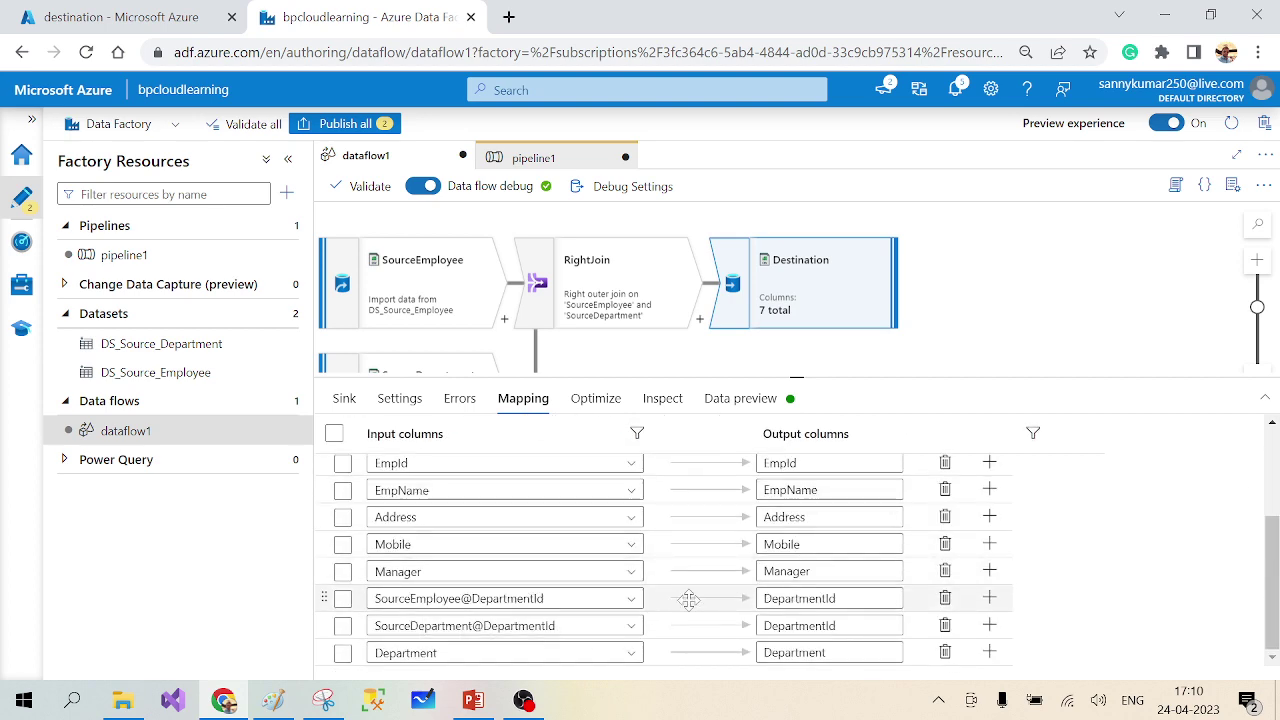
pyautogui.scroll(1, 689, 599)
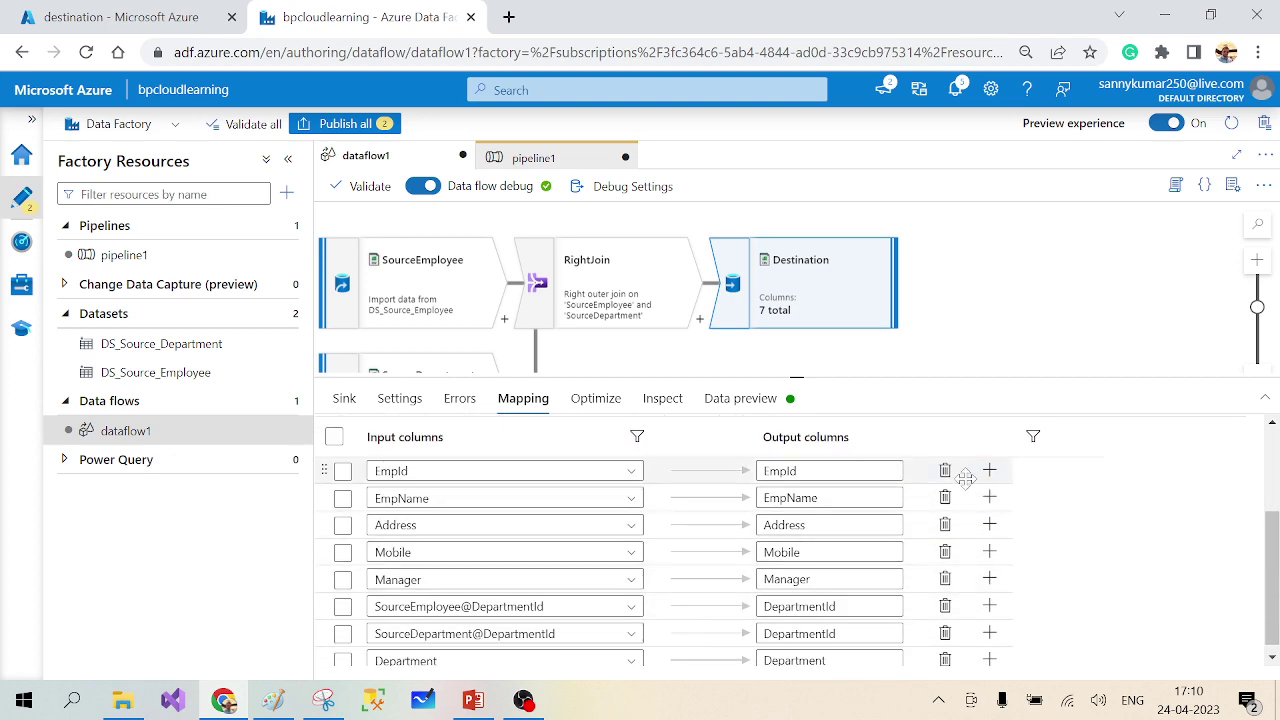
pyautogui.click(945, 471)
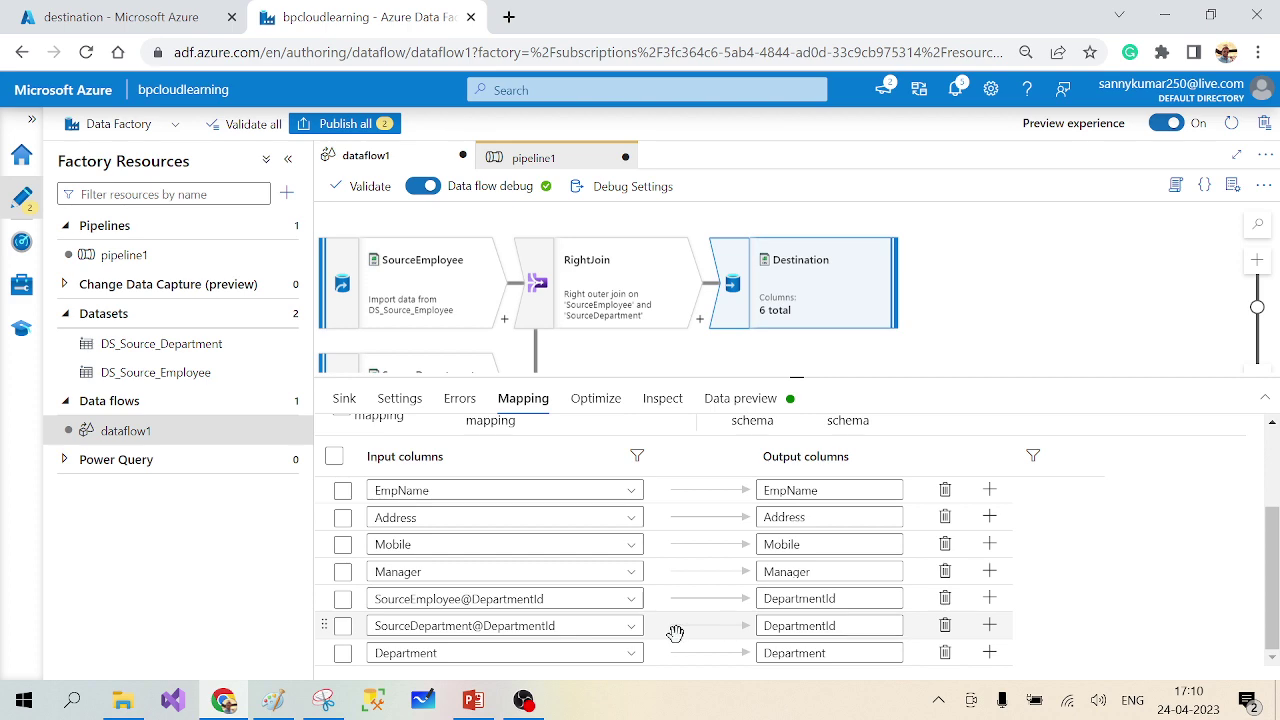
pyautogui.click(945, 598)
pyautogui.scroll(3, 1157, 610)
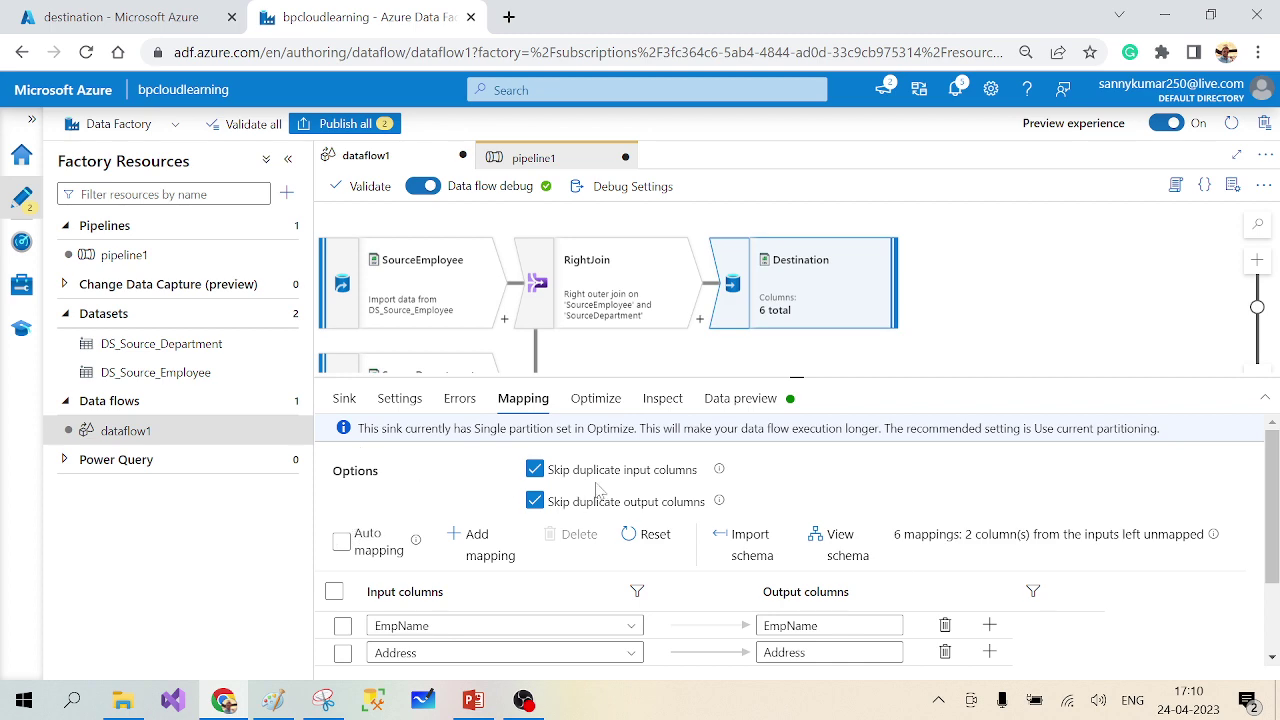
# Refresh the Destination sink's data preview and the status of pipeline1's debug run.
pyautogui.click(744, 410)
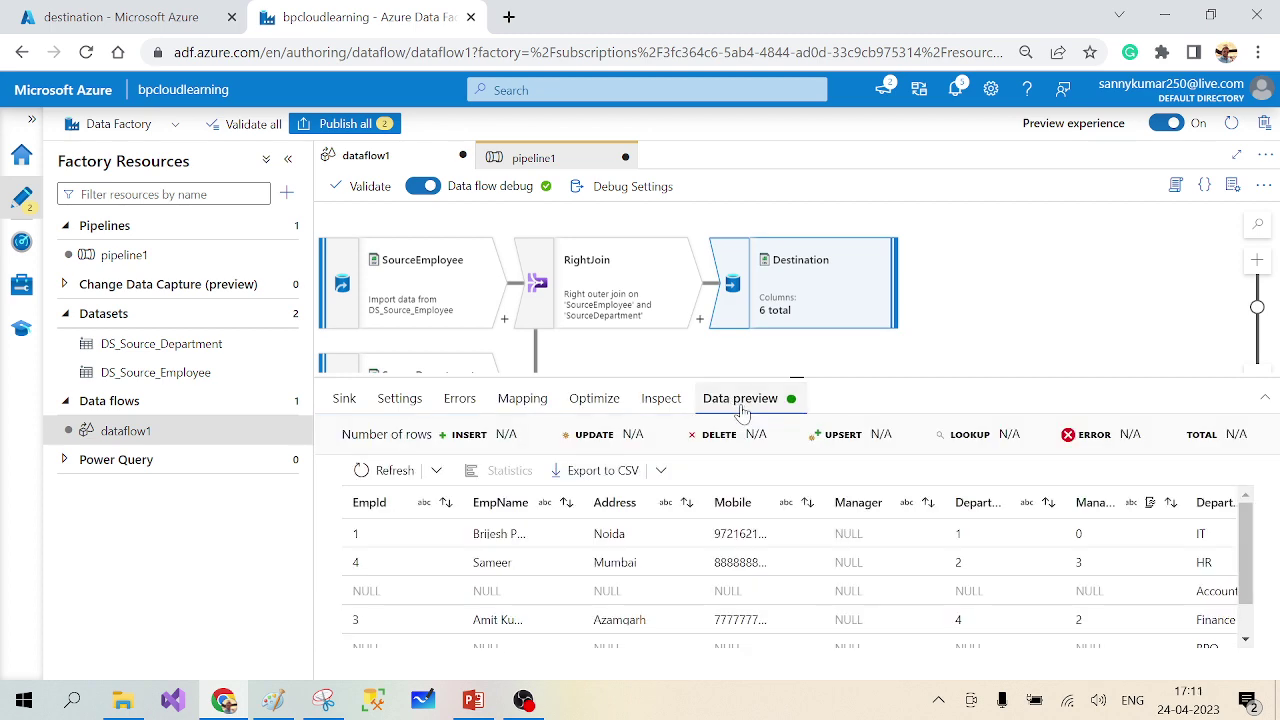
pyautogui.click(394, 472)
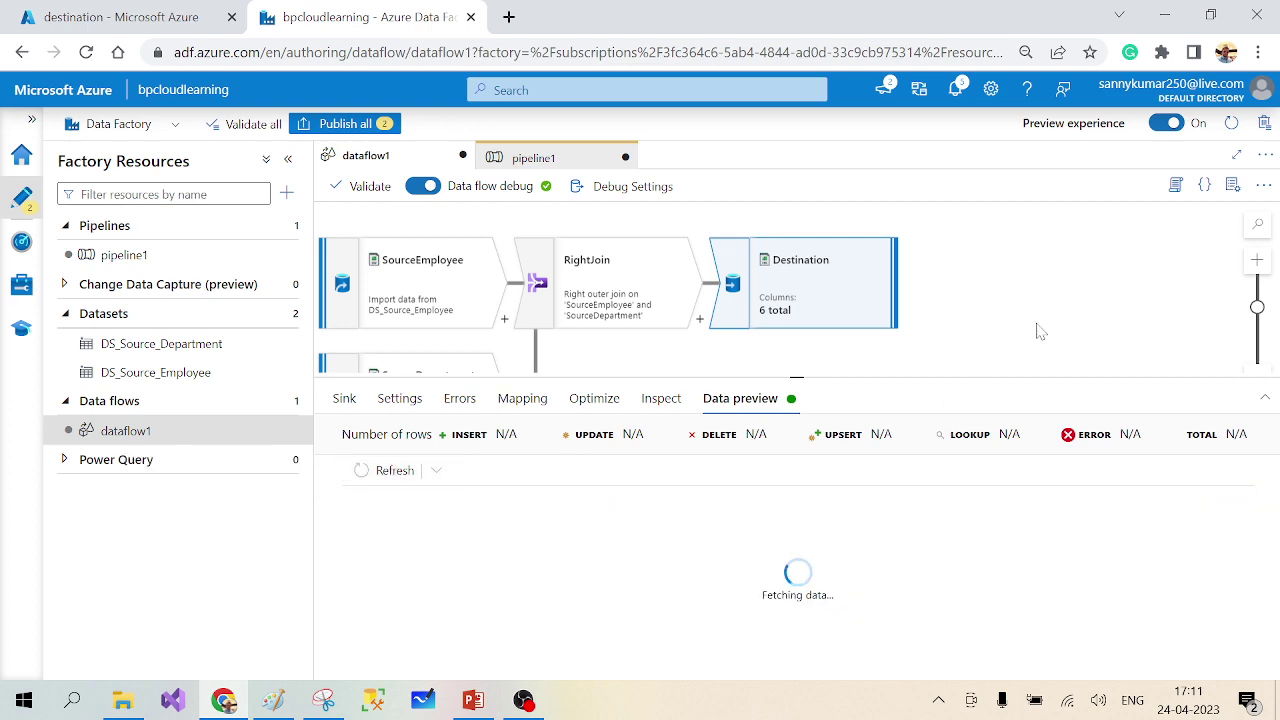
pyautogui.click(533, 157)
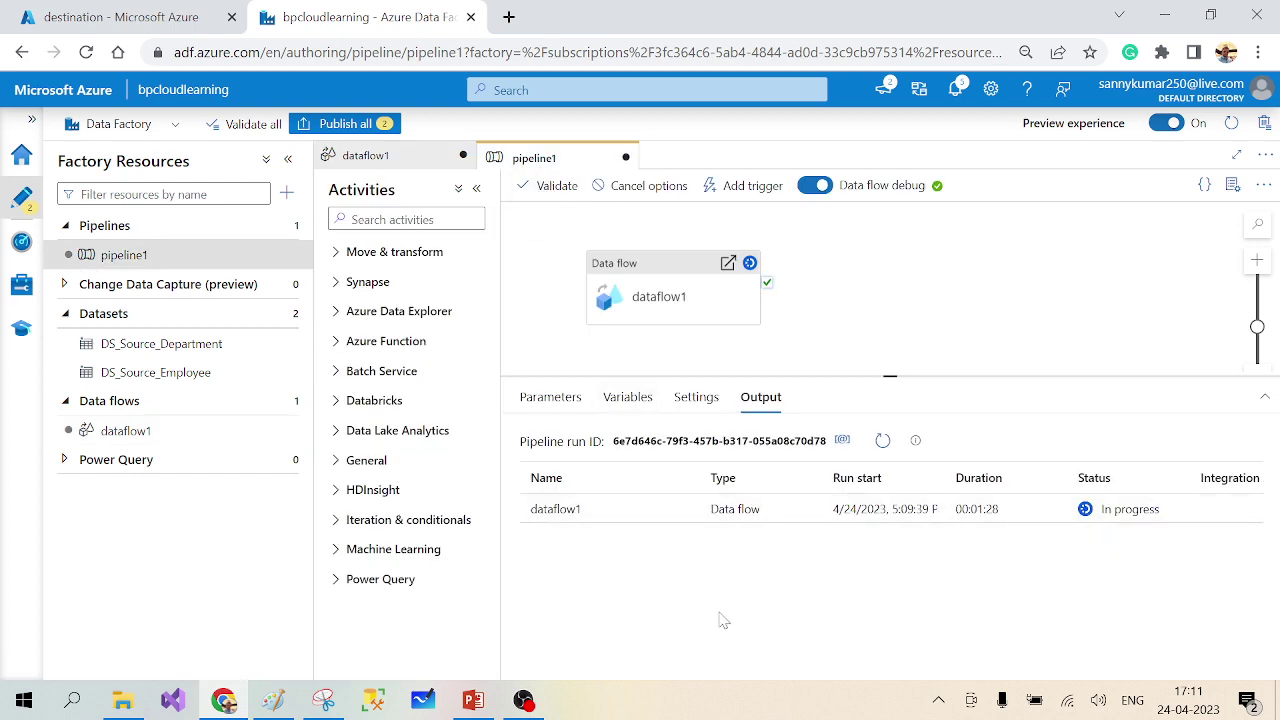
pyautogui.click(882, 445)
# Switch to the Azure portal, refresh the destination container, and examine the contents of DepartmentWithEmployee.csvv.
pyautogui.click(143, 14)
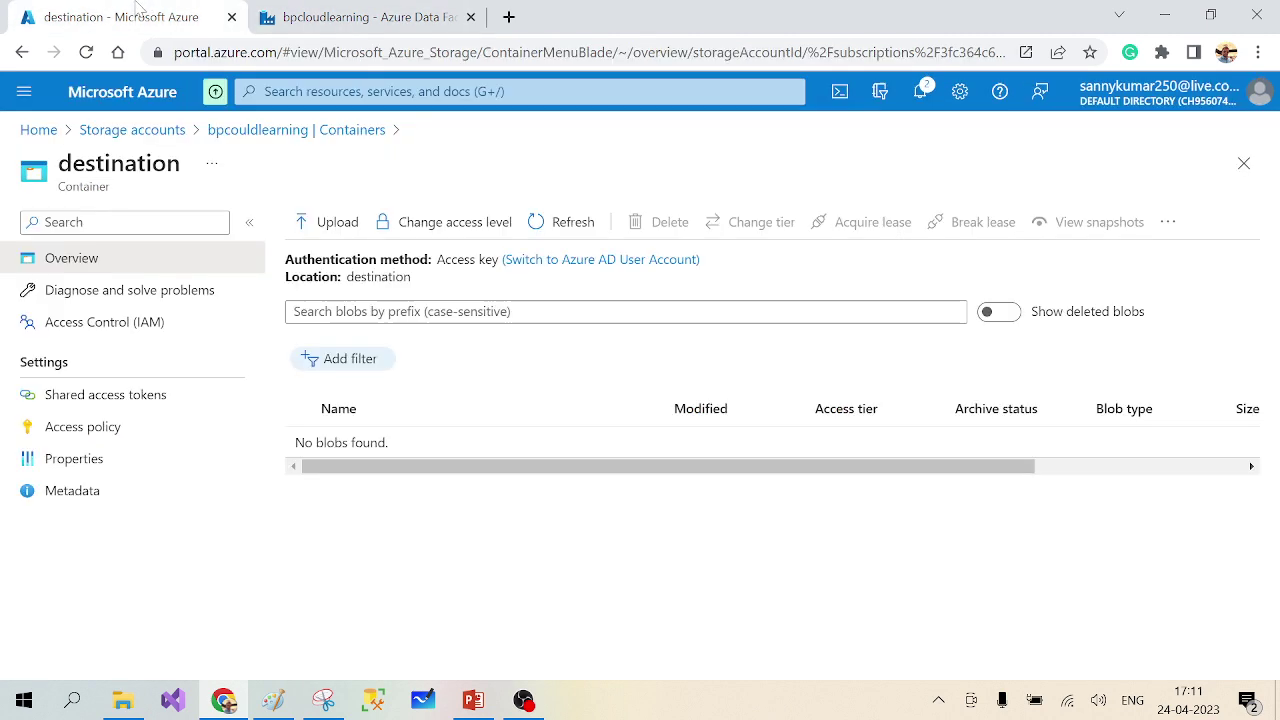
pyautogui.click(580, 226)
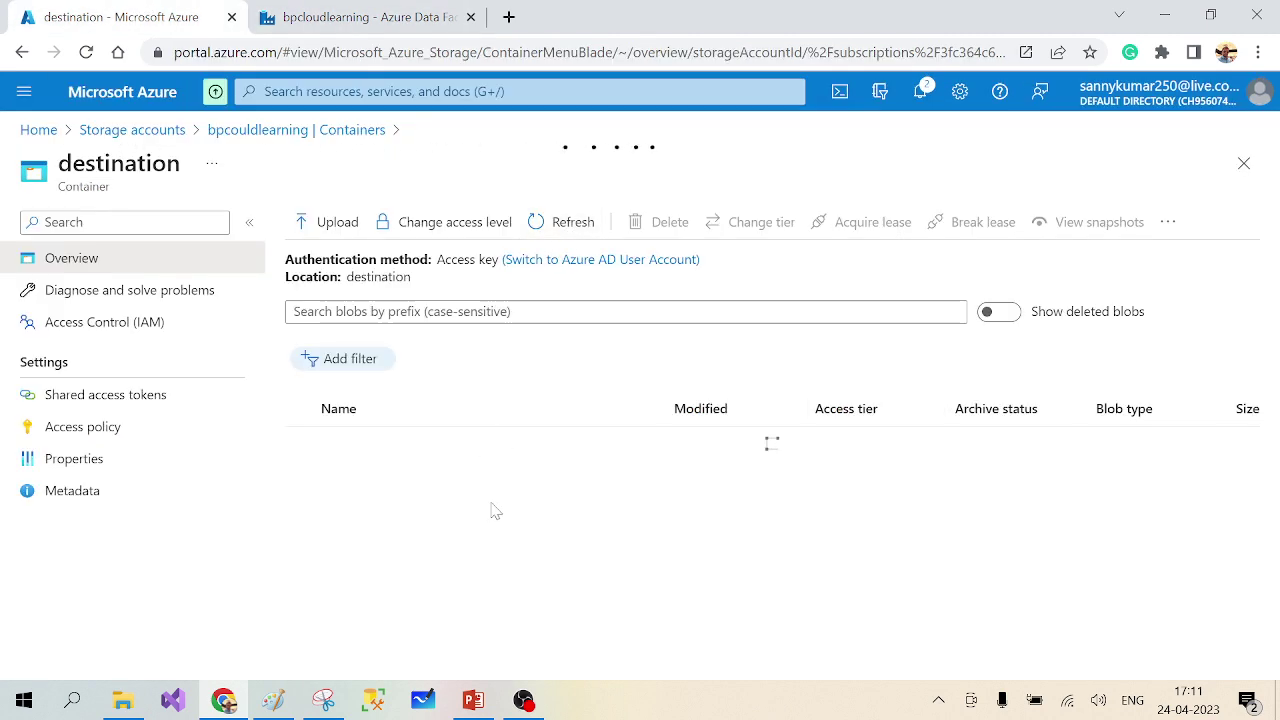
pyautogui.click(415, 443)
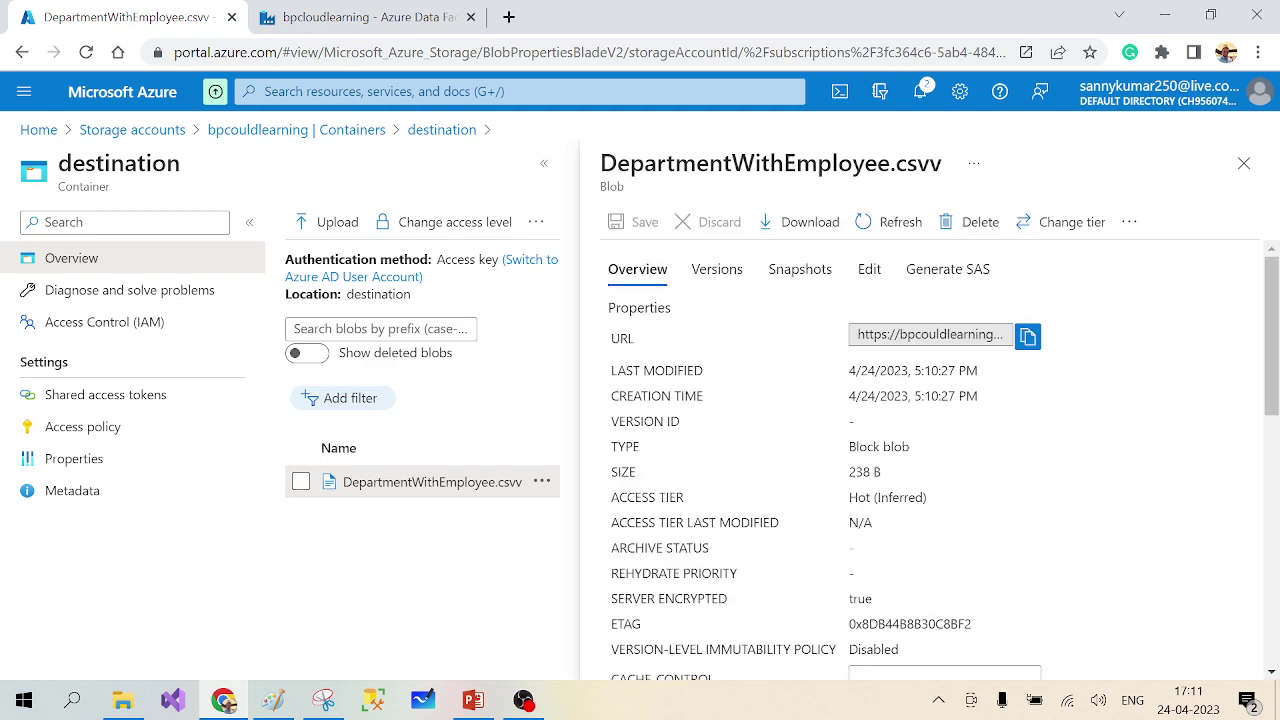
pyautogui.click(869, 269)
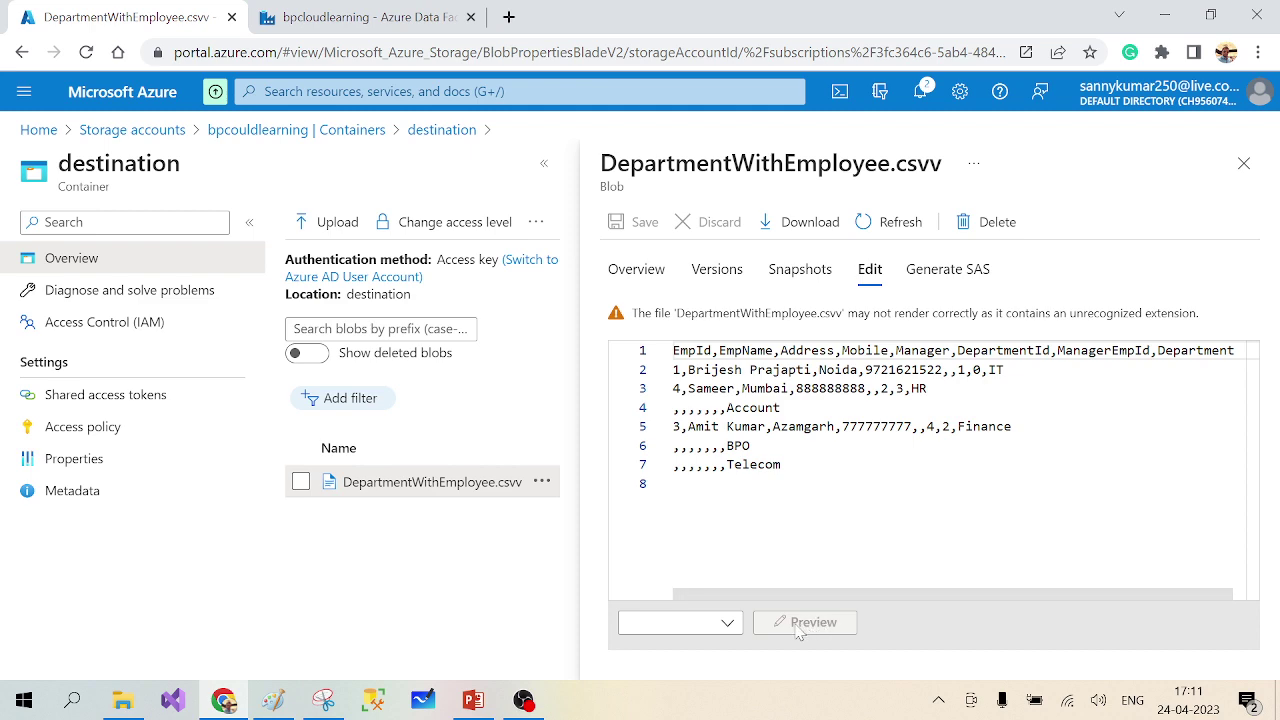
pyautogui.click(674, 484)
pyautogui.press('BackSpace')
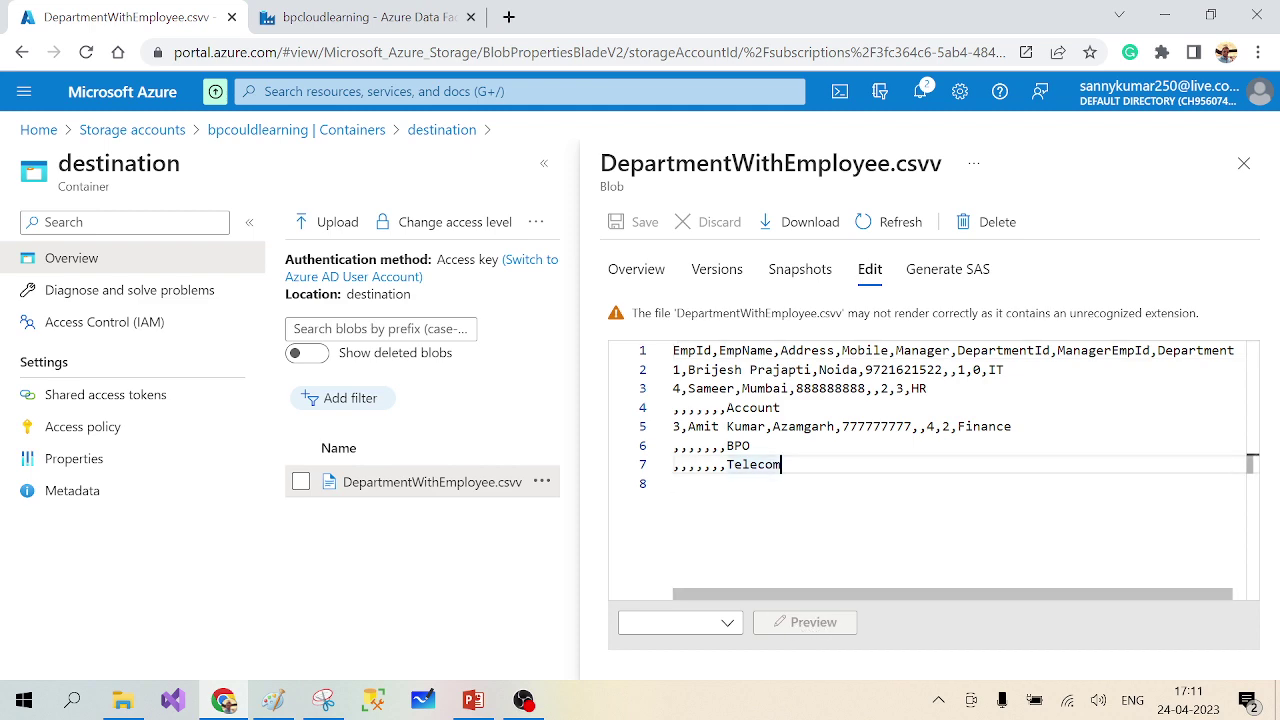
# Check the preview language options for DepartmentWithEmployee.csvv and highlight its data rows for review.
pyautogui.click(728, 622)
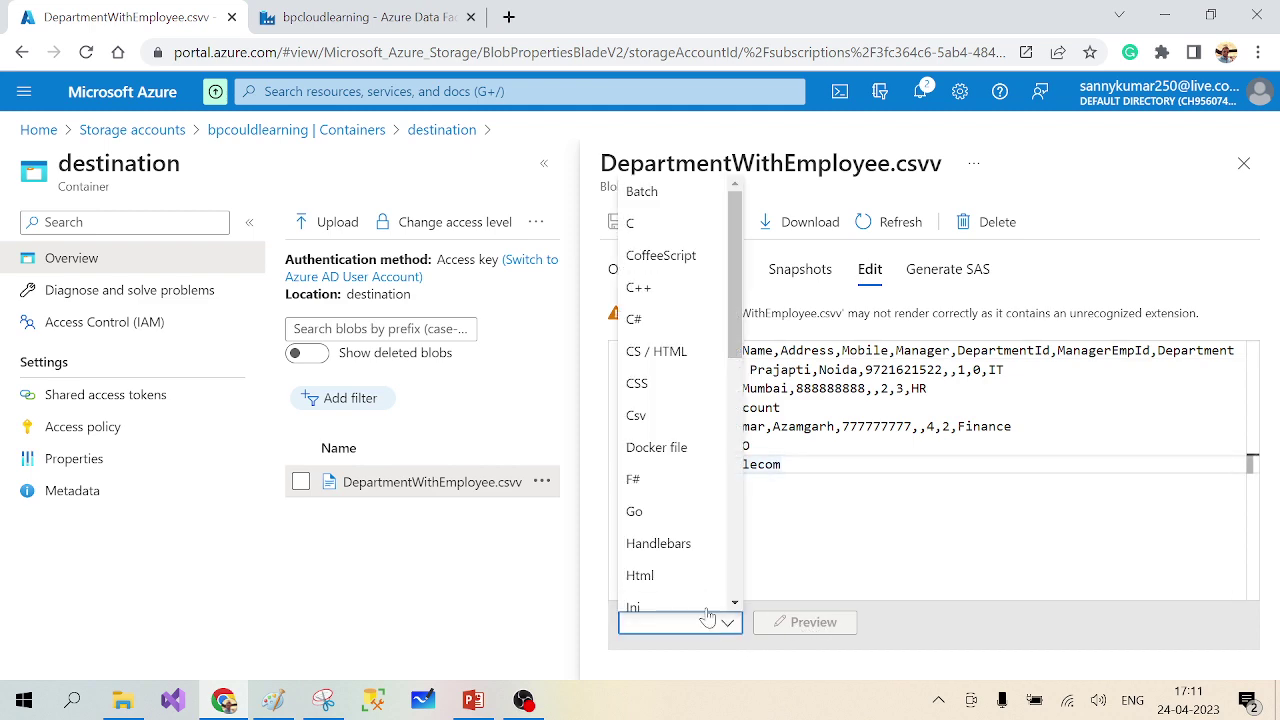
pyautogui.click(700, 620)
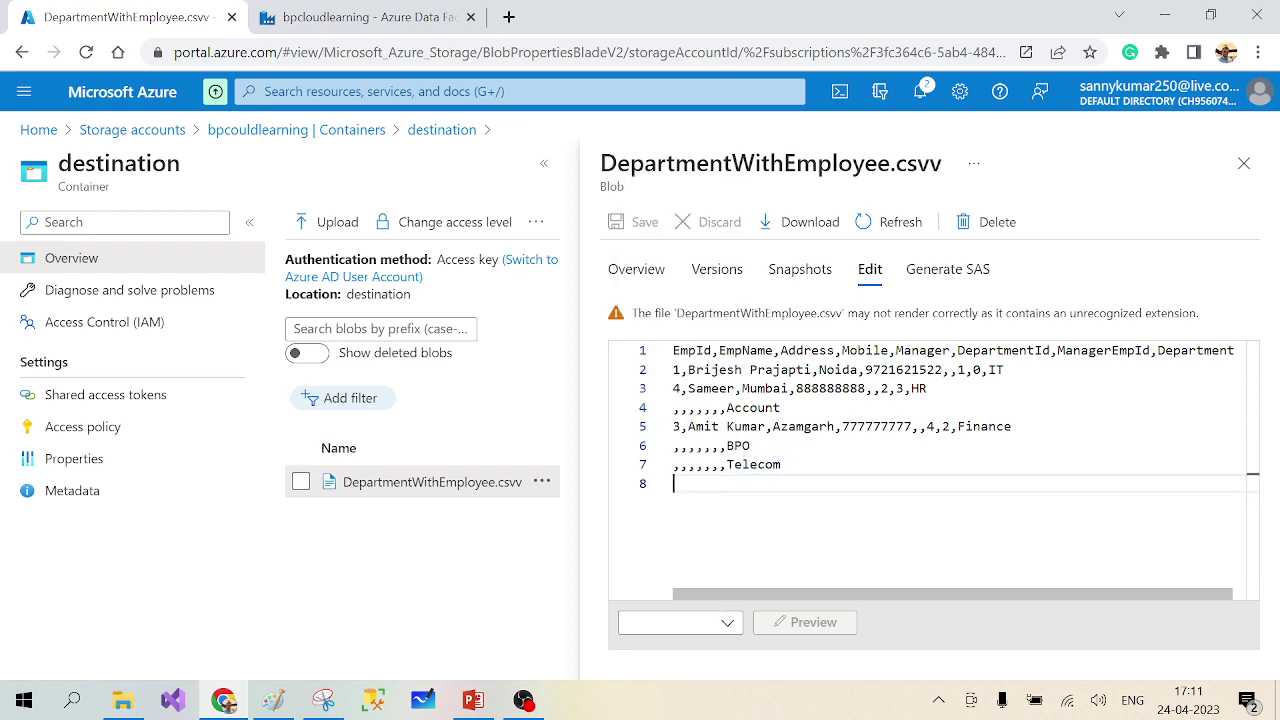
pyautogui.moveTo(674, 484); pyautogui.dragTo(757, 369)
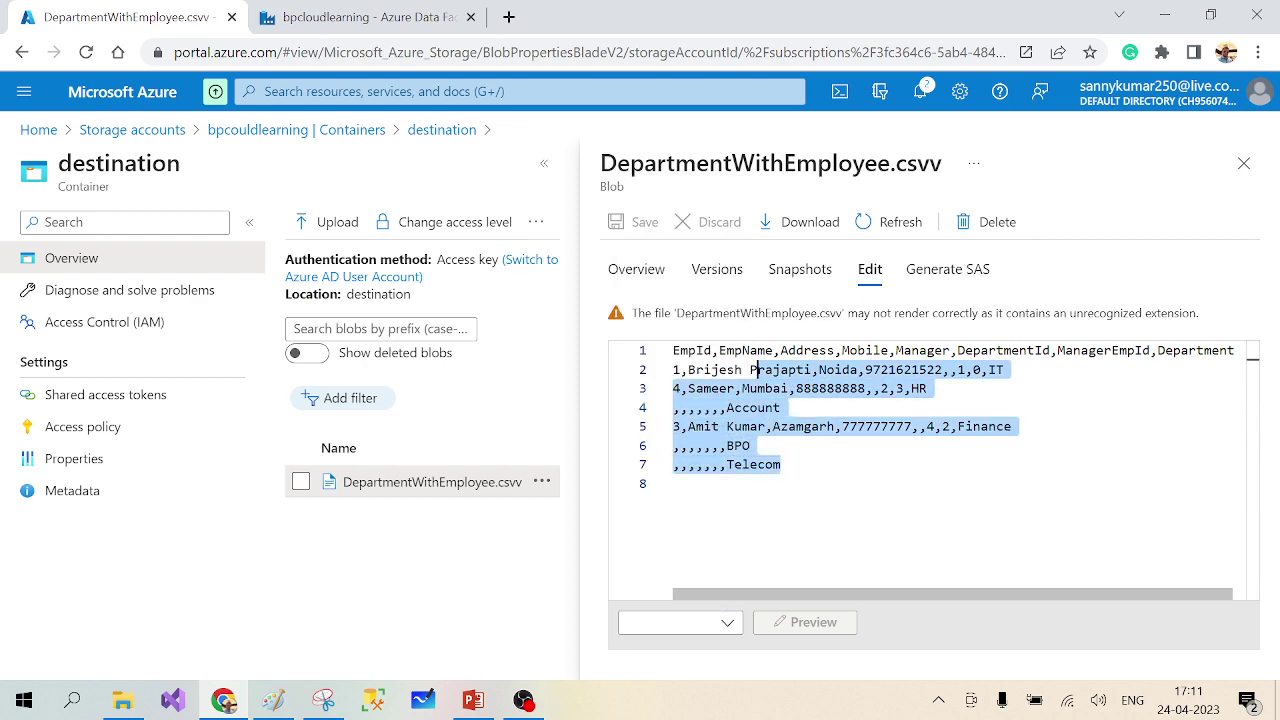
# Return to Azure Data Factory and review all rows of the Destination sink's data preview in dataflow1.
pyautogui.click(397, 8)
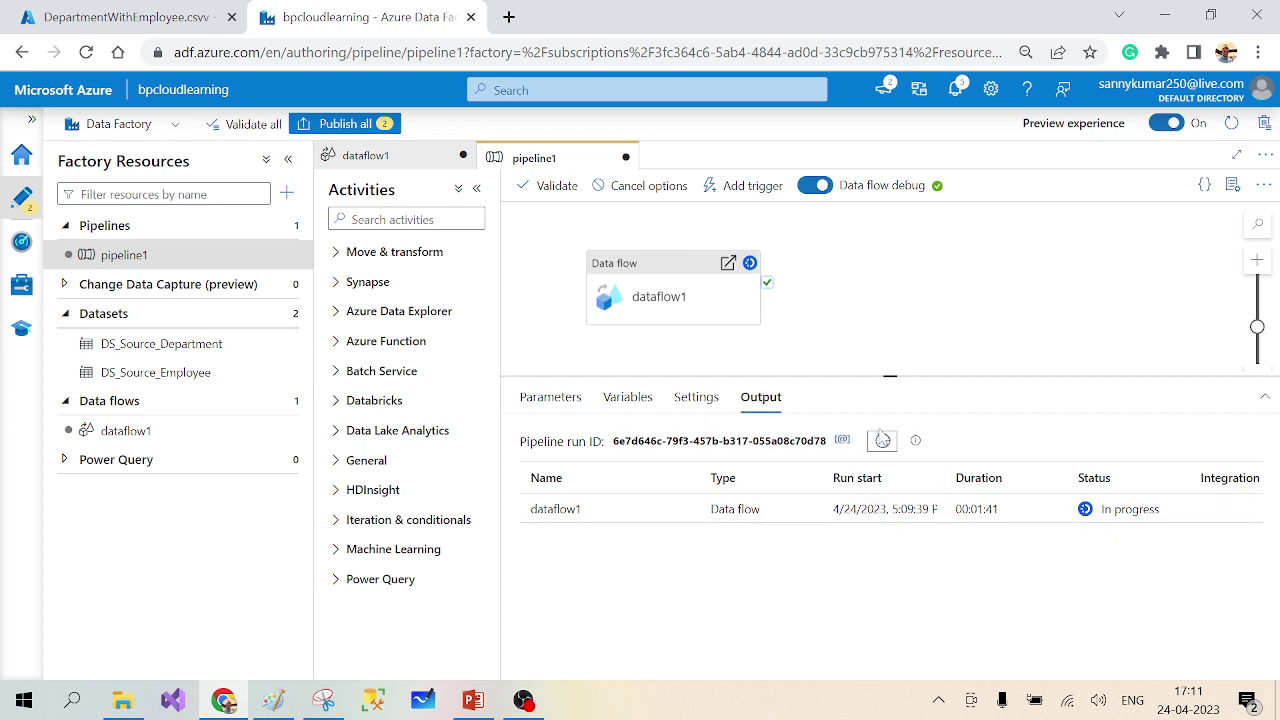
pyautogui.click(386, 168)
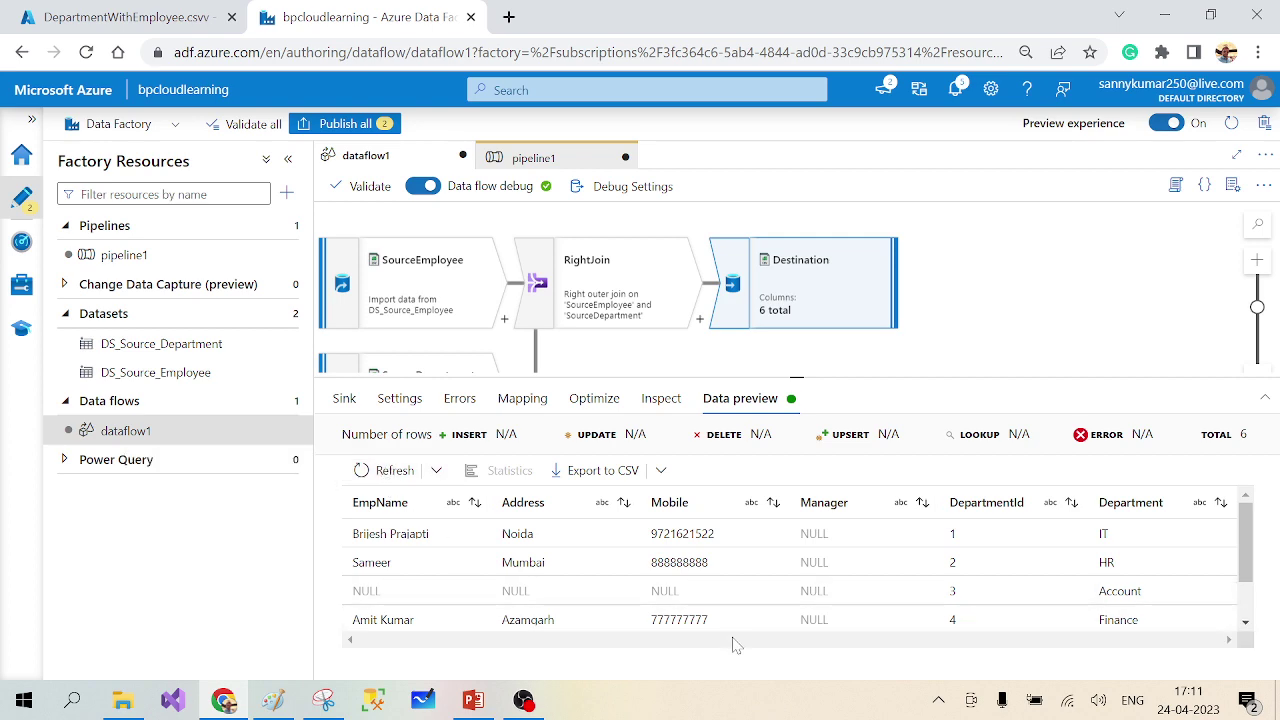
pyautogui.scroll(-1, 737, 640)
pyautogui.scroll(1, 928, 614)
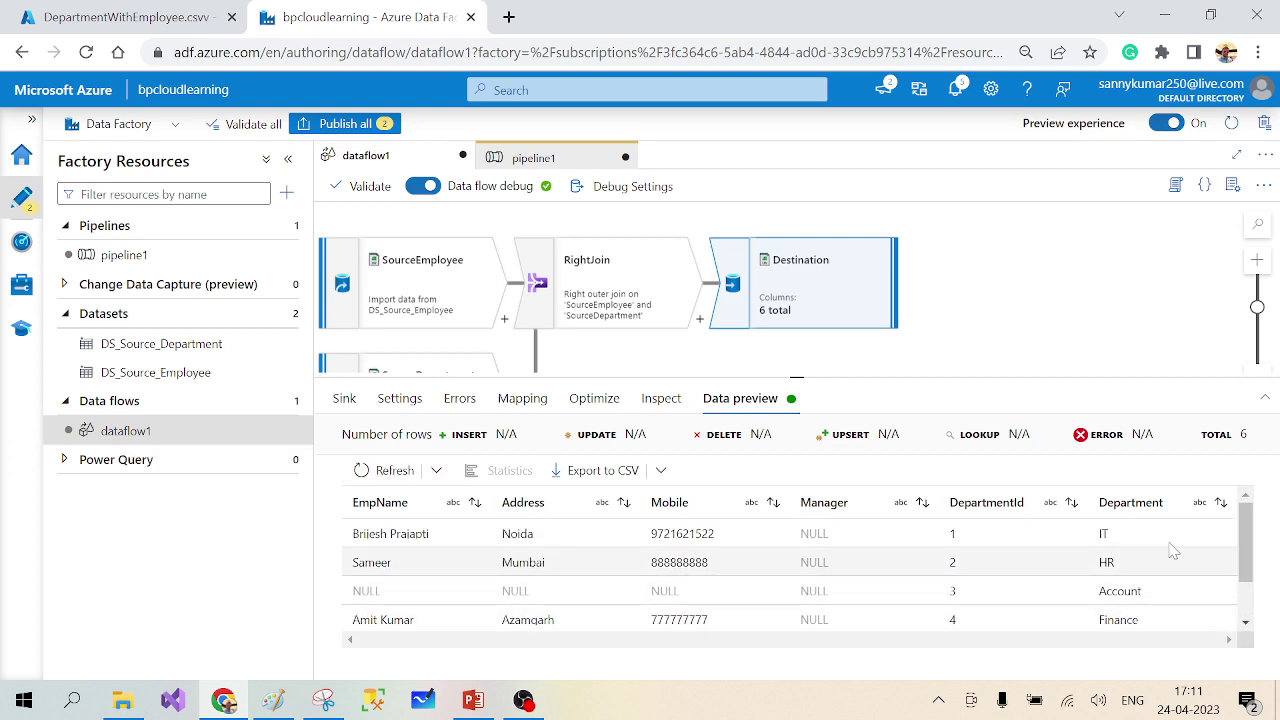
pyautogui.scroll(-2, 1067, 545)
pyautogui.scroll(2, 1067, 545)
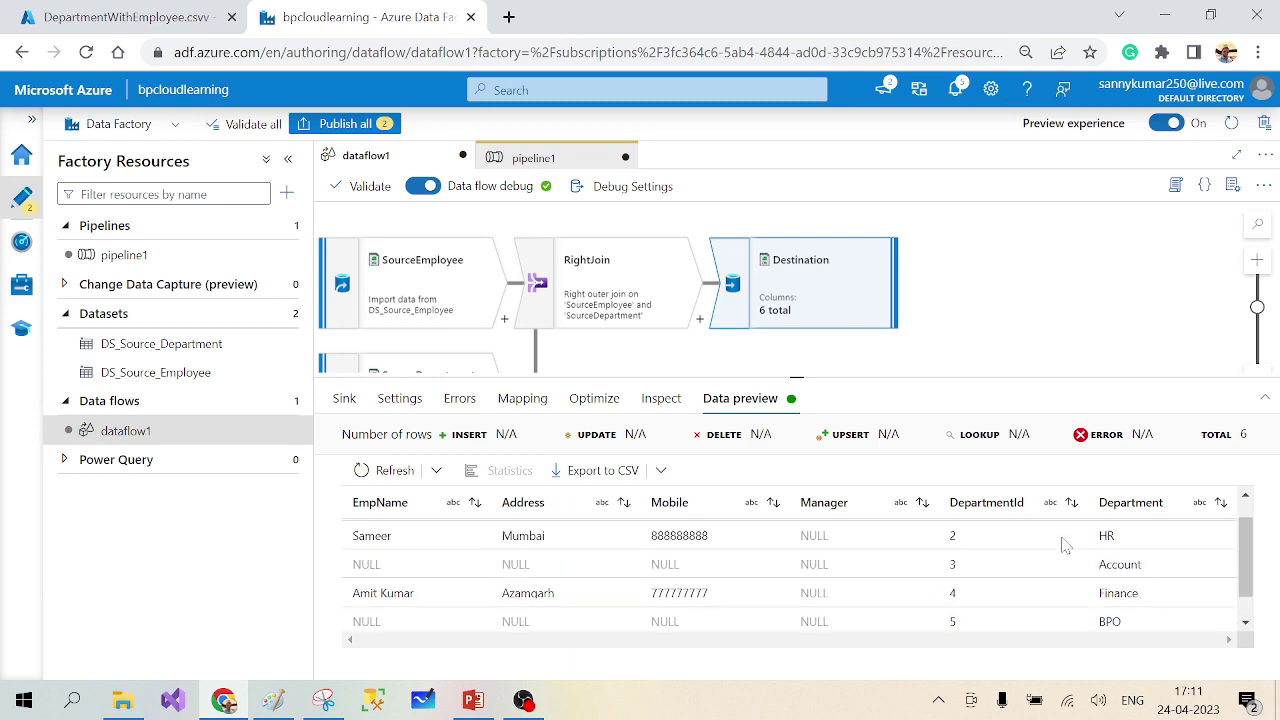
pyautogui.scroll(-2, 1067, 545)
pyautogui.scroll(2, 1067, 545)
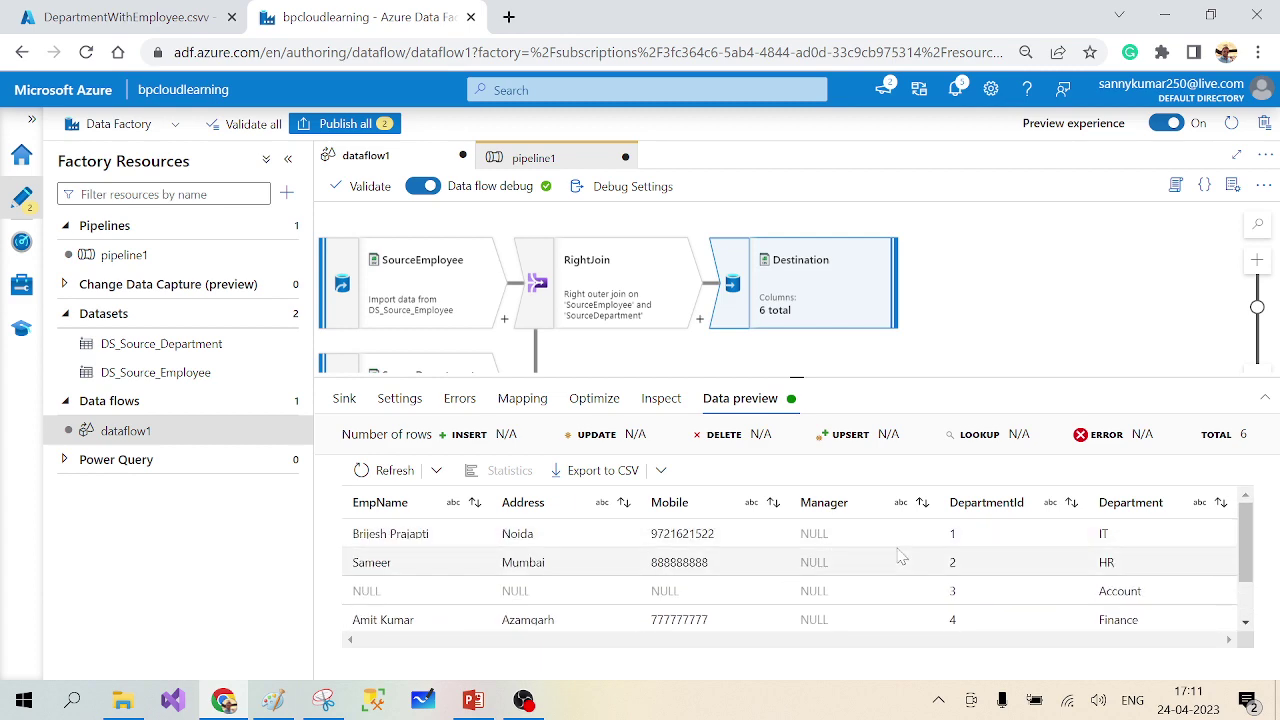
pyautogui.scroll(-2, 900, 555)
pyautogui.scroll(2, 880, 610)
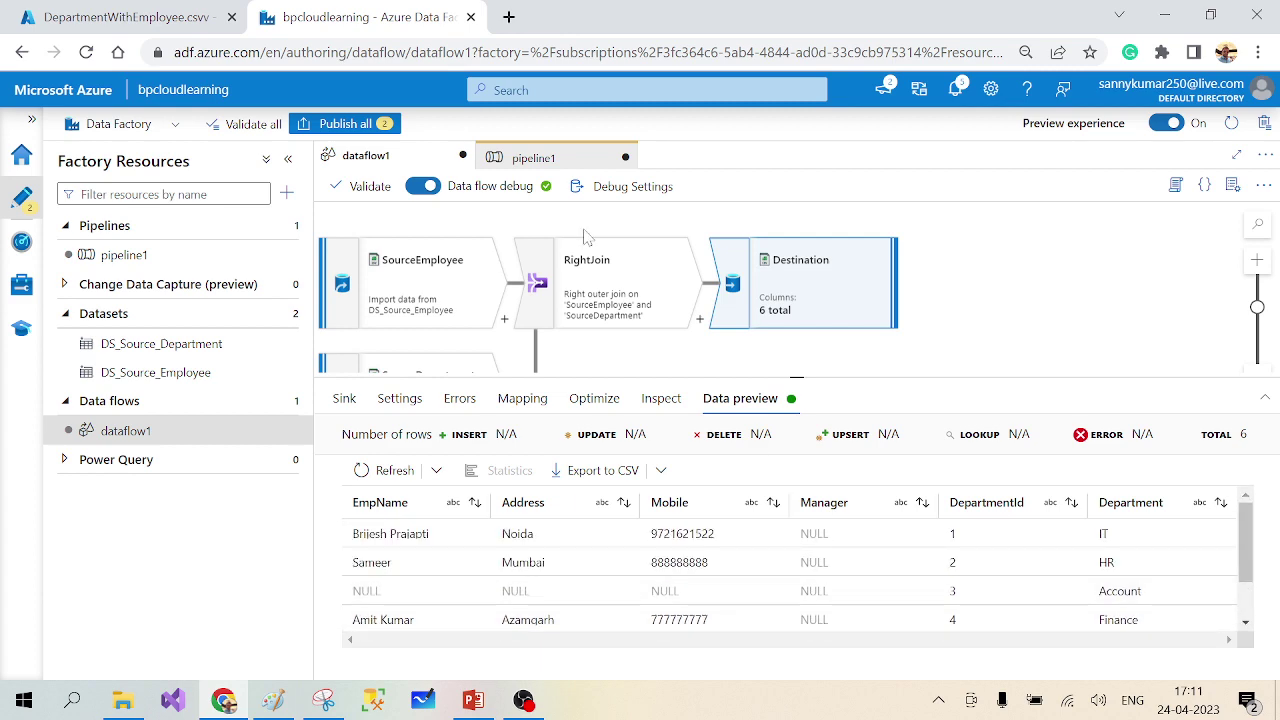
# Refresh pipeline1's debug run status, start a new debug run, and refresh the new run's output.
pyautogui.click(545, 160)
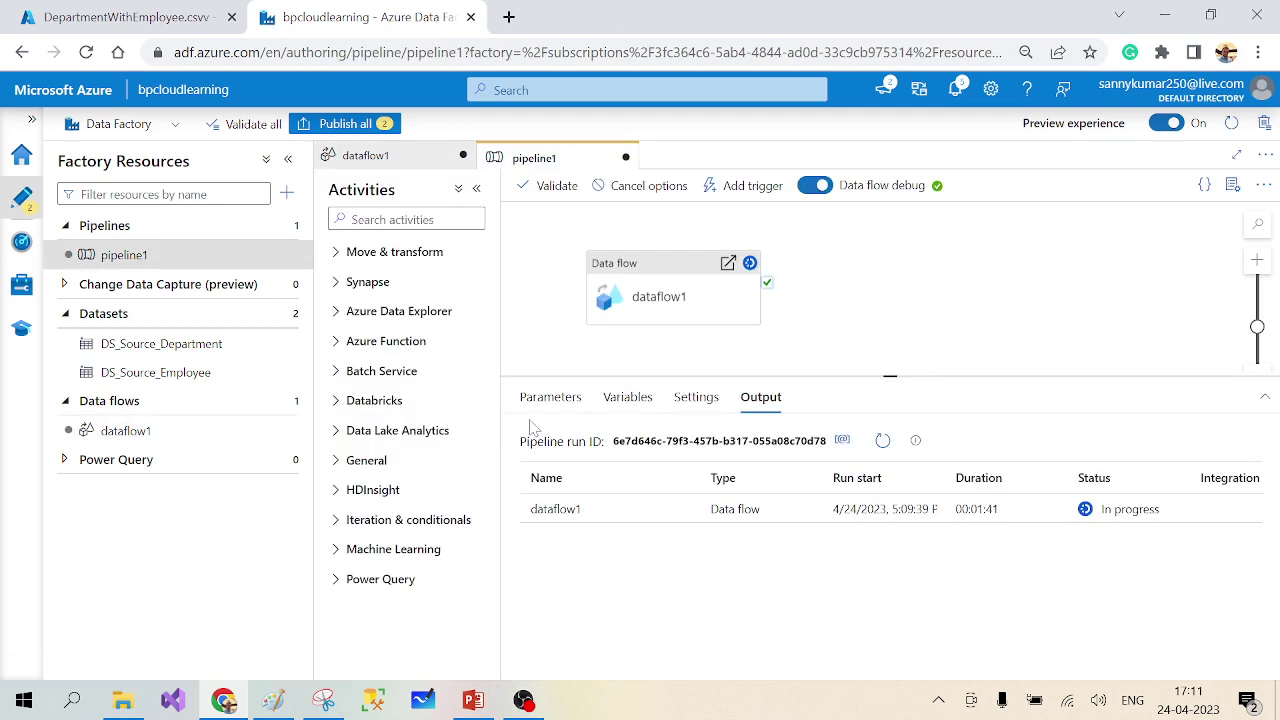
pyautogui.click(883, 442)
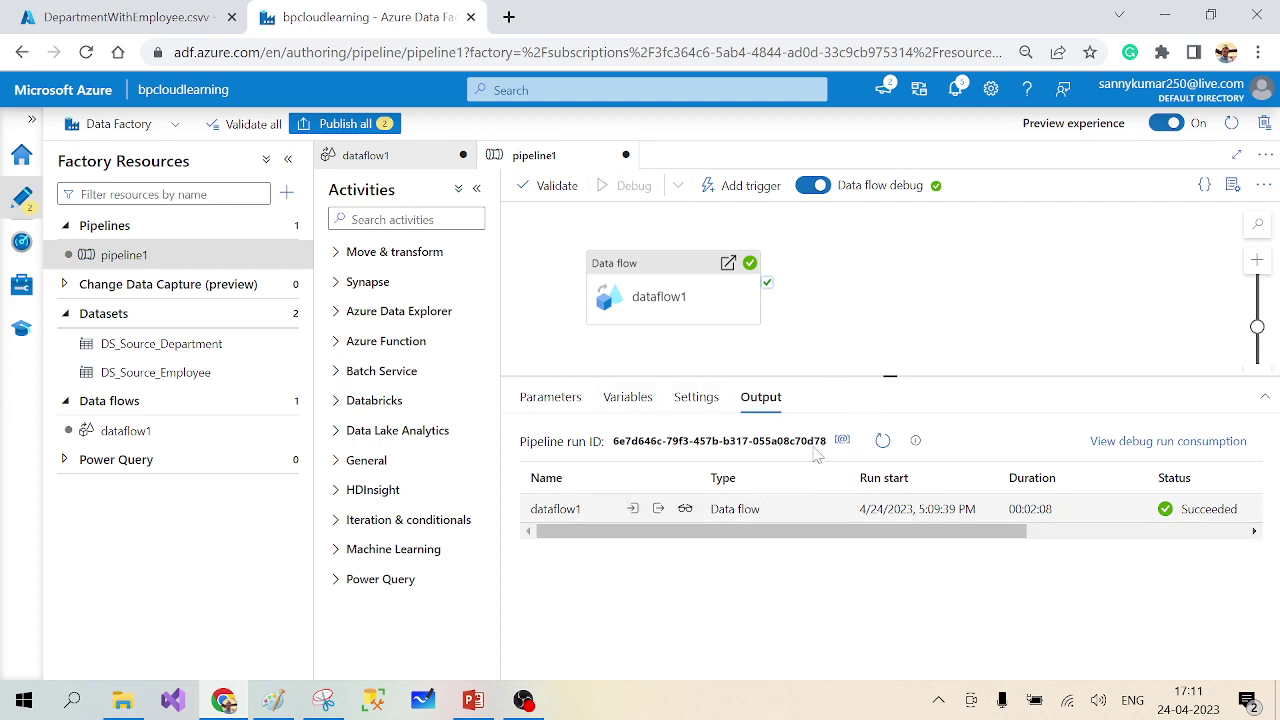
pyautogui.click(883, 442)
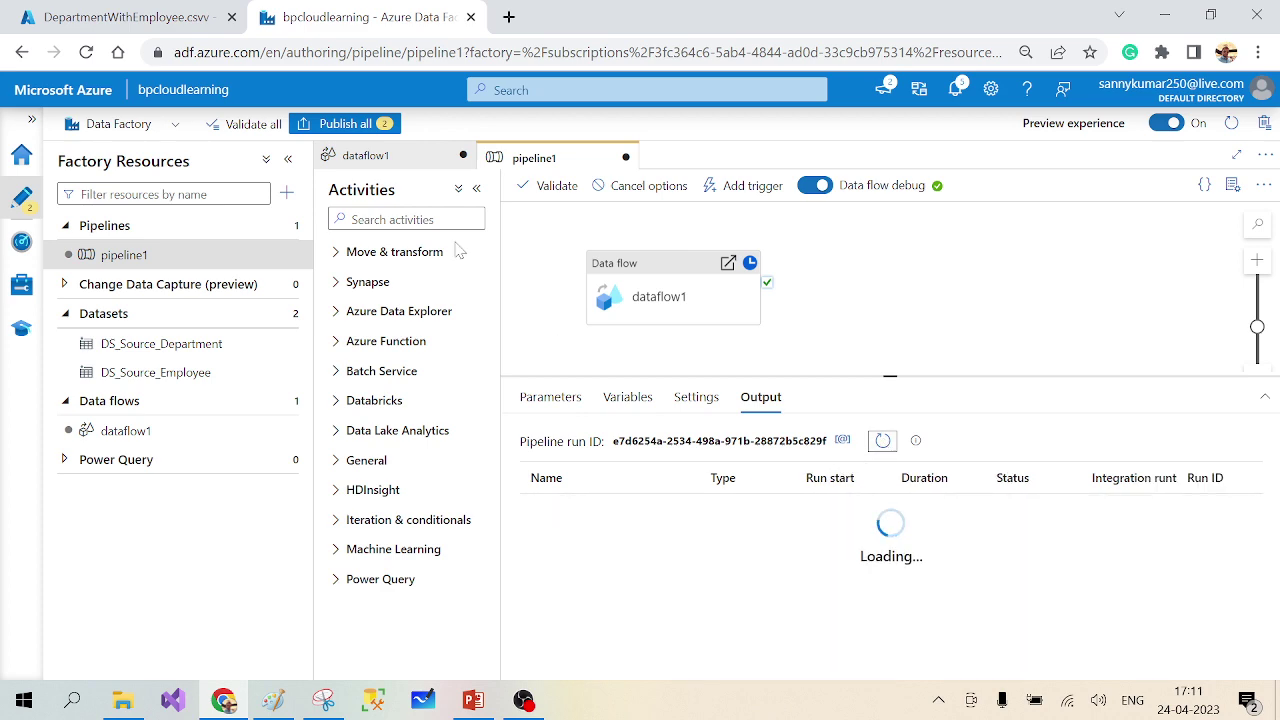
# Switch to the PowerPoint presentation on the right outer join data flow and show its closing slide 5.
pyautogui.click(397, 165)
pyautogui.click(473, 702)
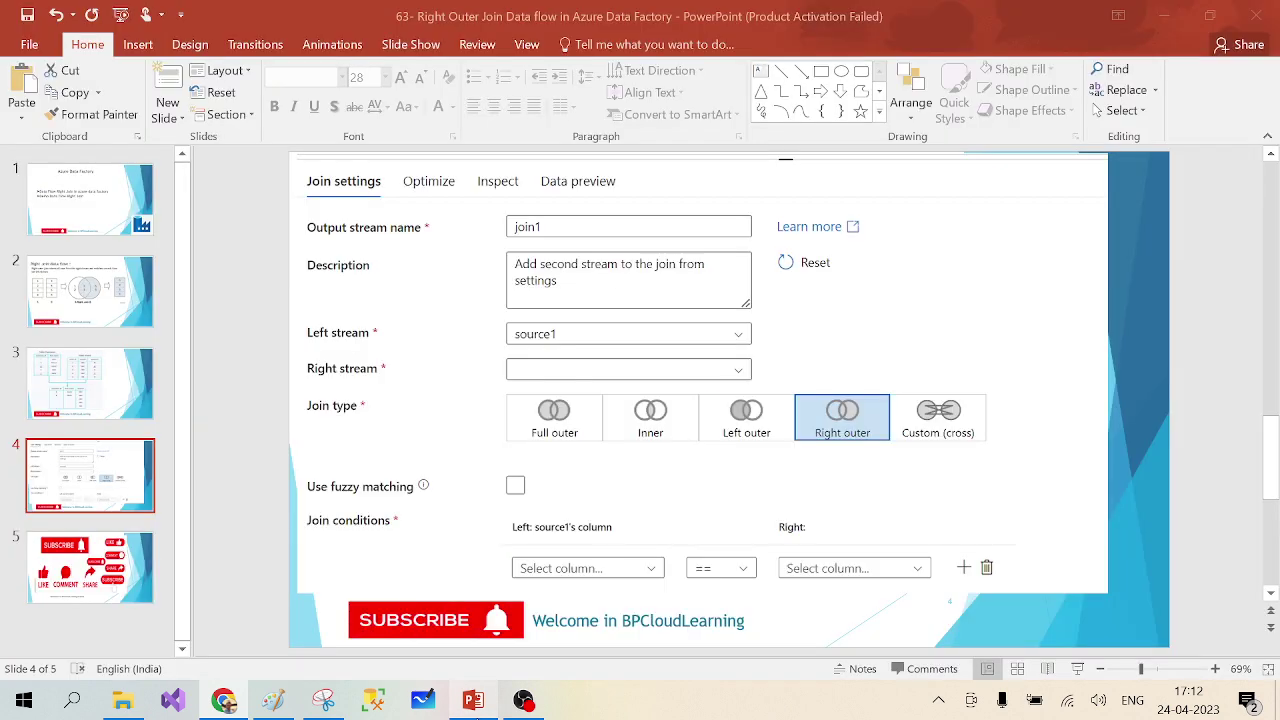
pyautogui.click(119, 541)
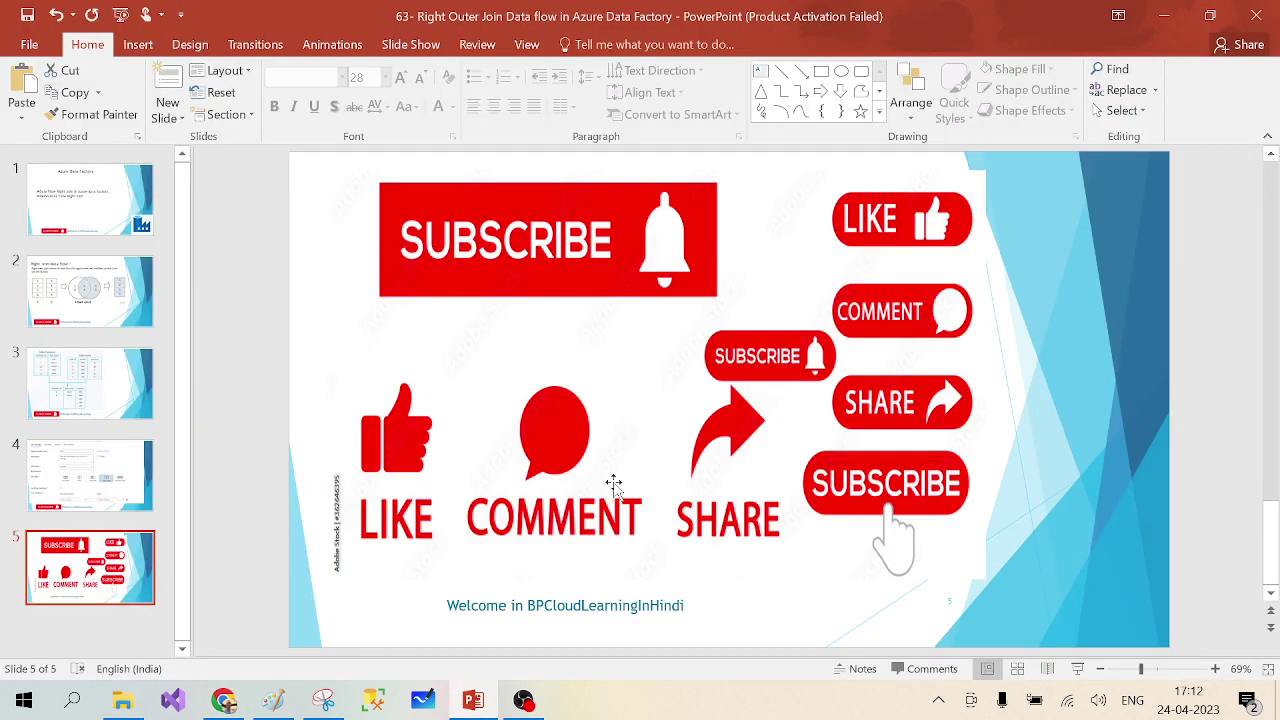
pyautogui.click(523, 700)
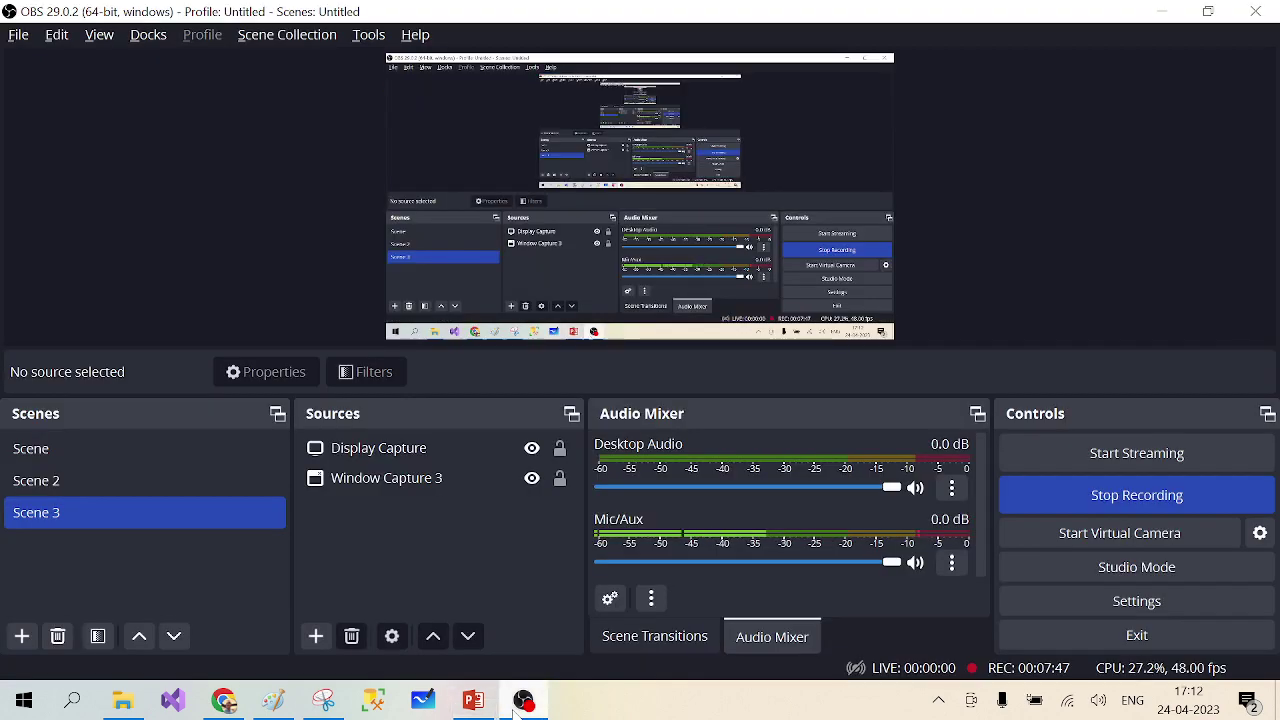